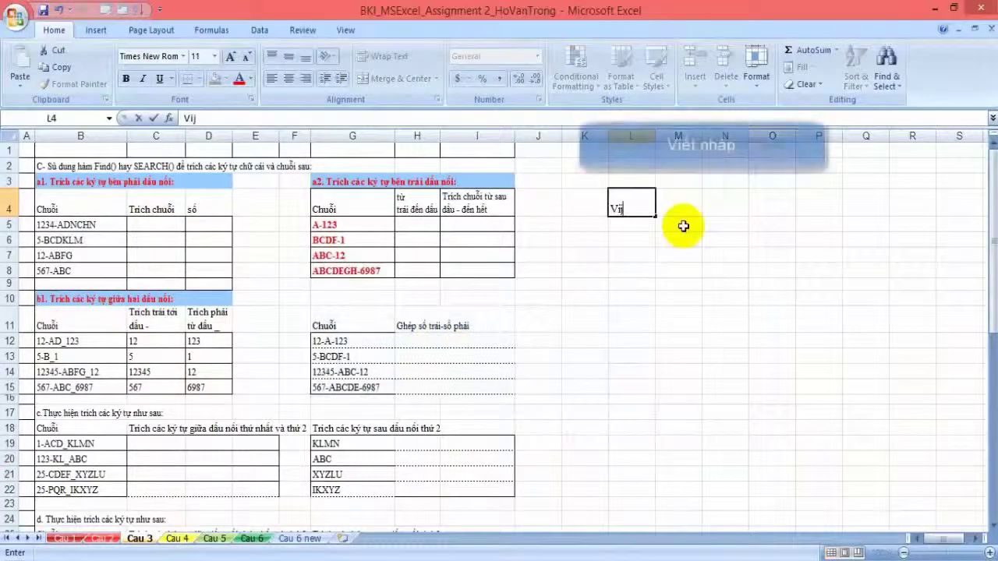
Step: Type the scratch header 'Vị trí dấu nối' into cell L4 of the Cau 3 sheet
text(ị trí dấu)
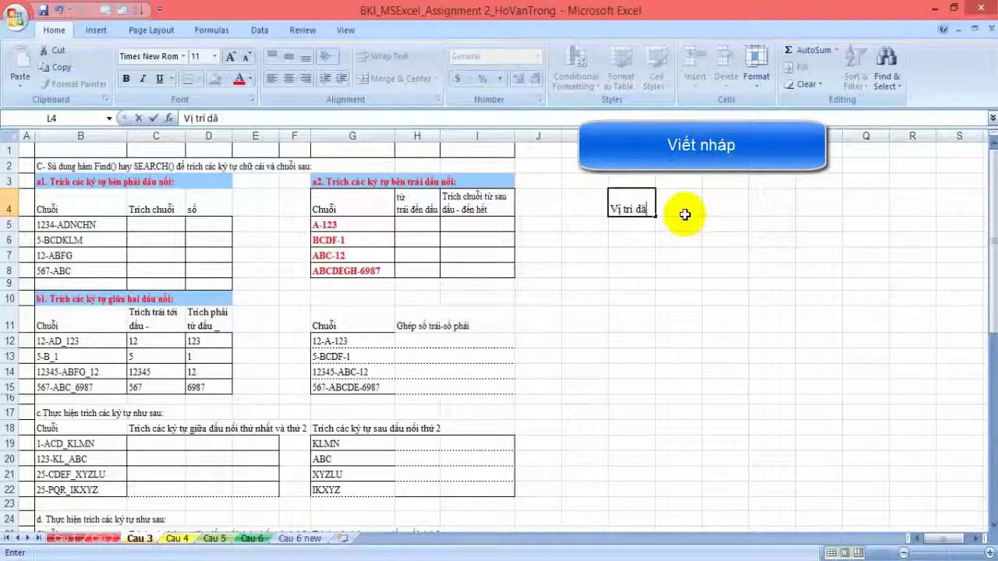
text( nối)
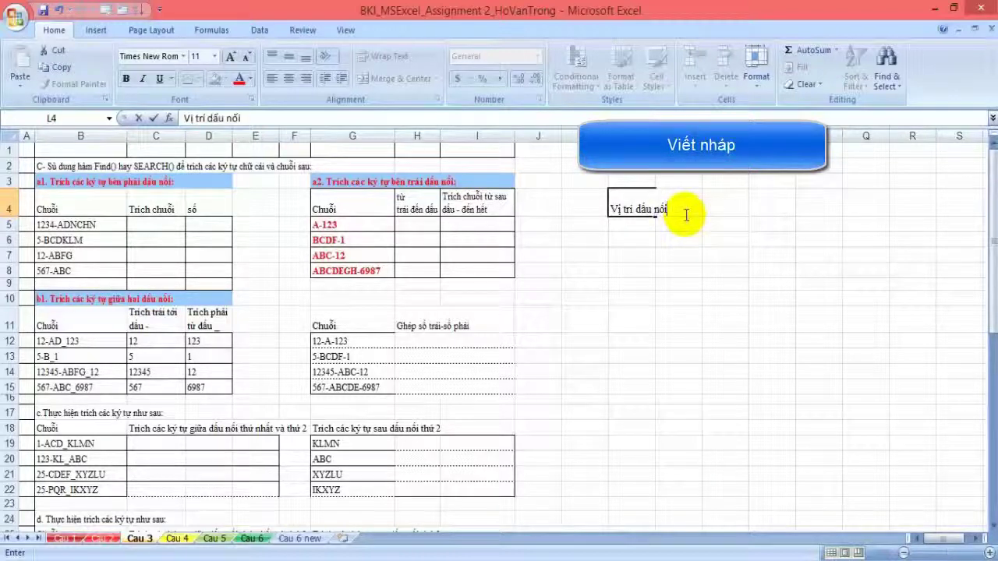
key(Return)
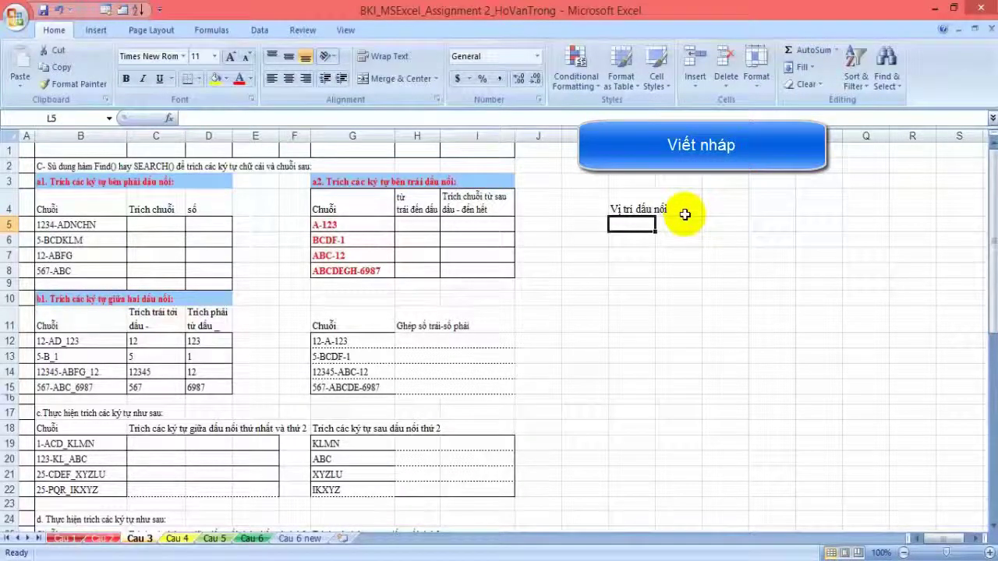
Step: Widen column L and enter =FIND("-",B5) in L5 for the hyphen position
drag(655, 136, 702, 136)
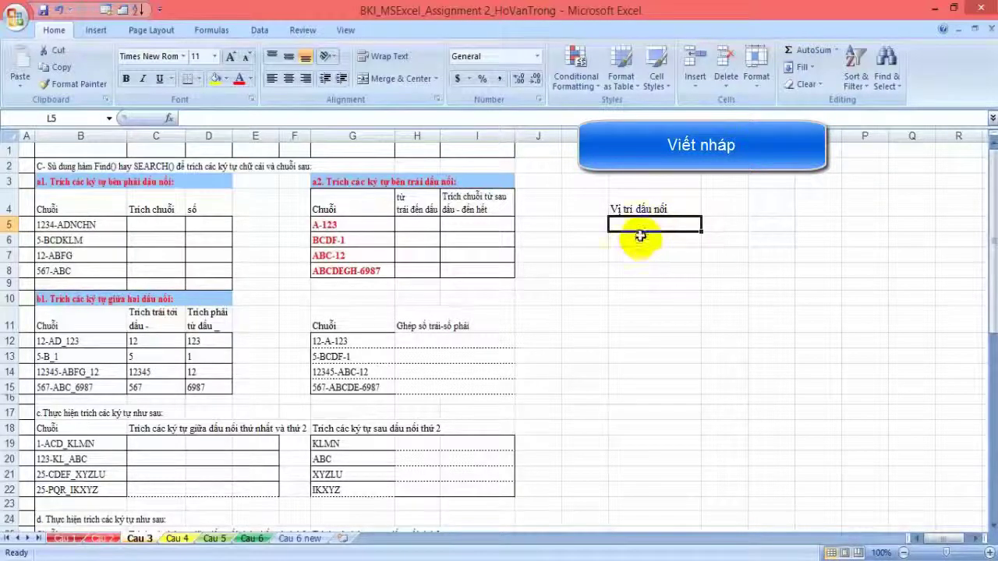
text(=)
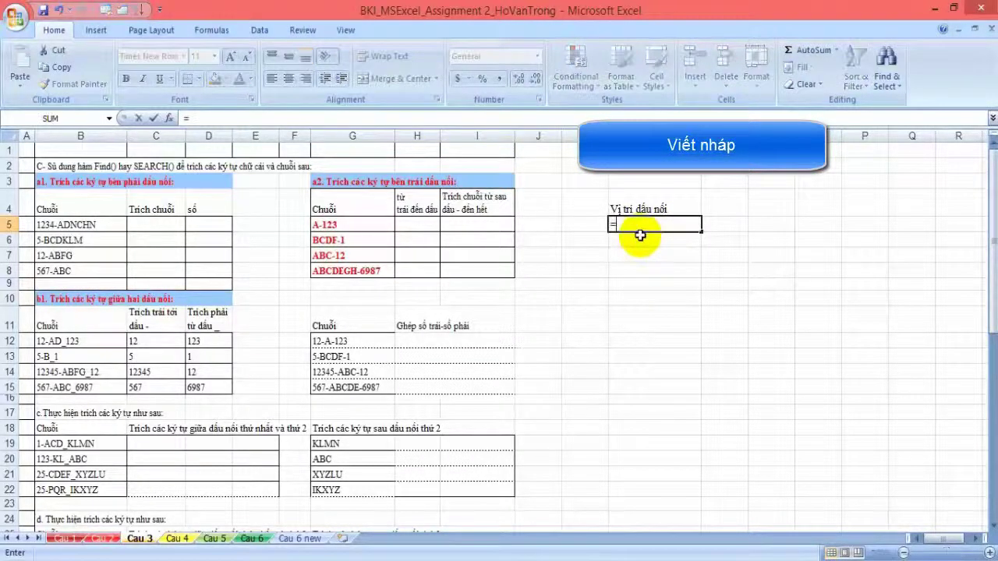
text(fin)
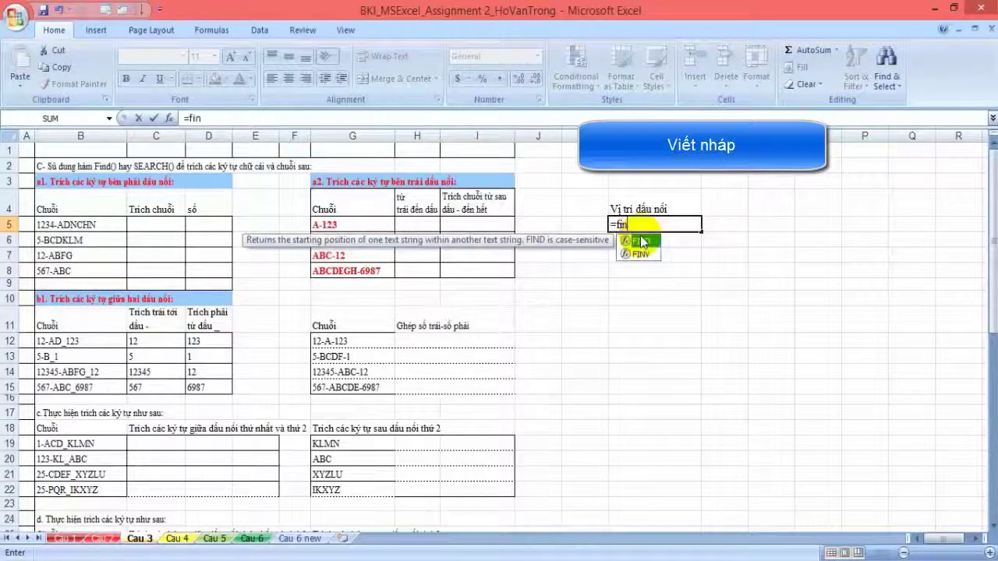
key(Tab)
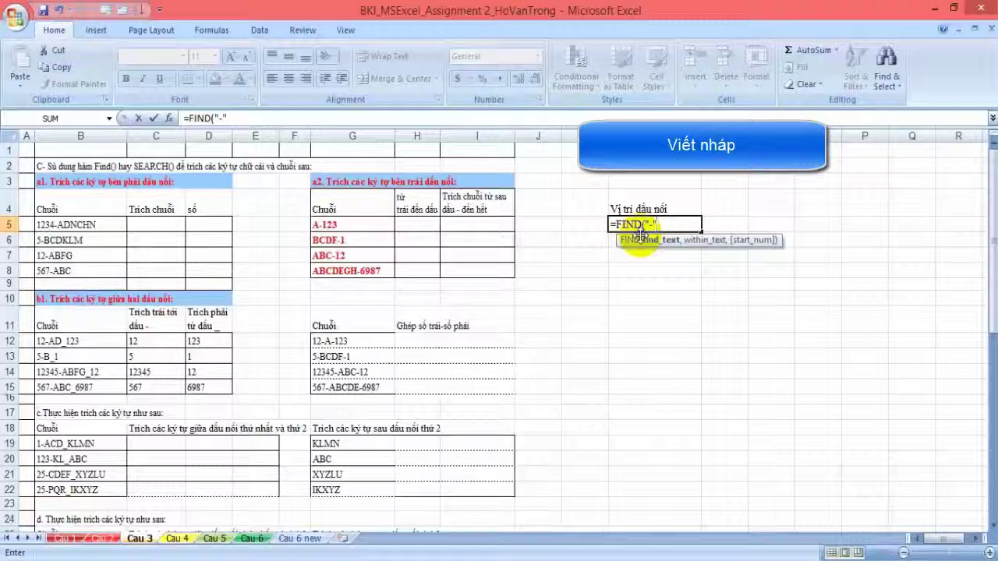
text(,)
click(87, 224)
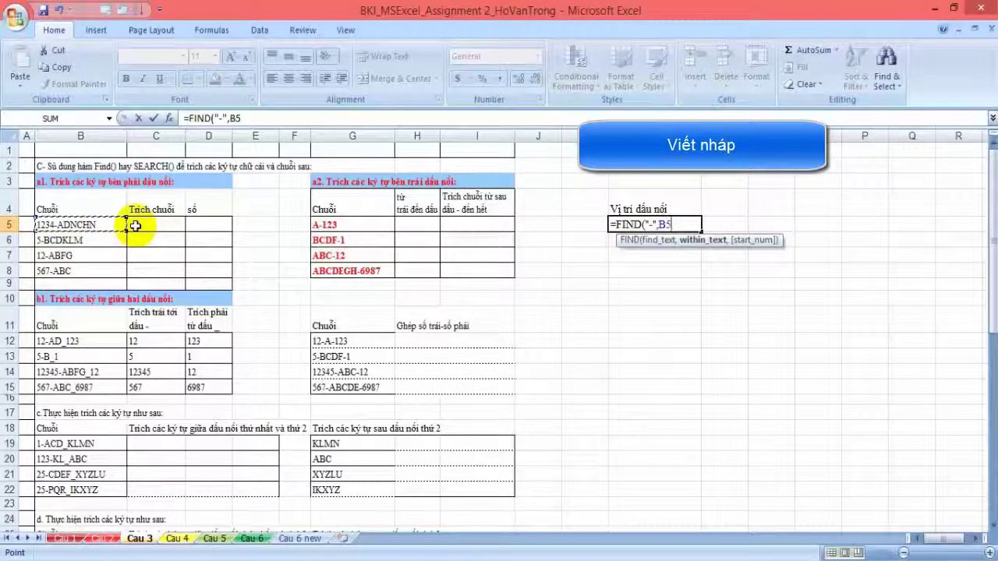
text())
key(Return)
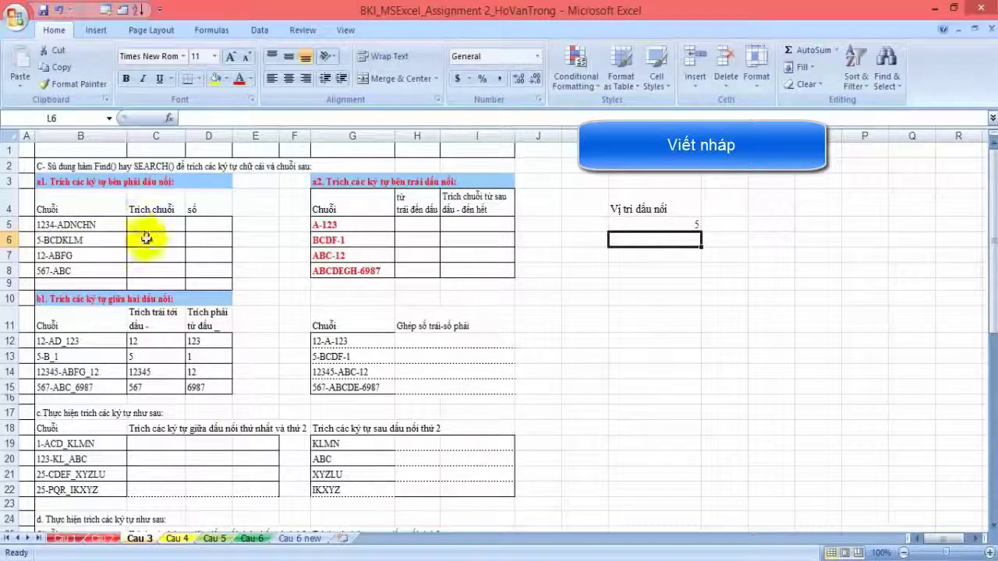
Step: Copy the FIND formula down to L8, giving positions 5, 2, 3, 4
click(41, 225)
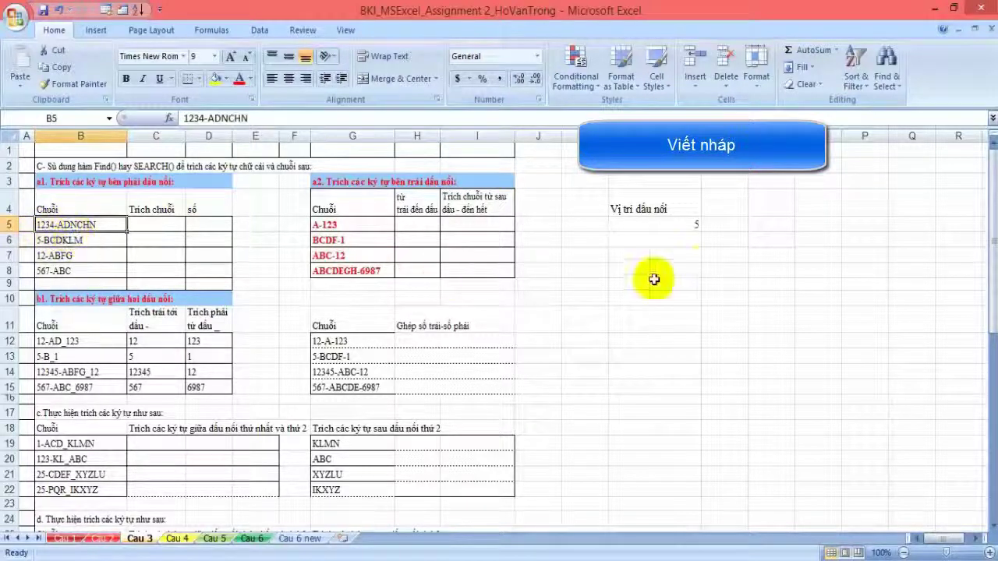
click(697, 225)
drag(701, 231, 698, 278)
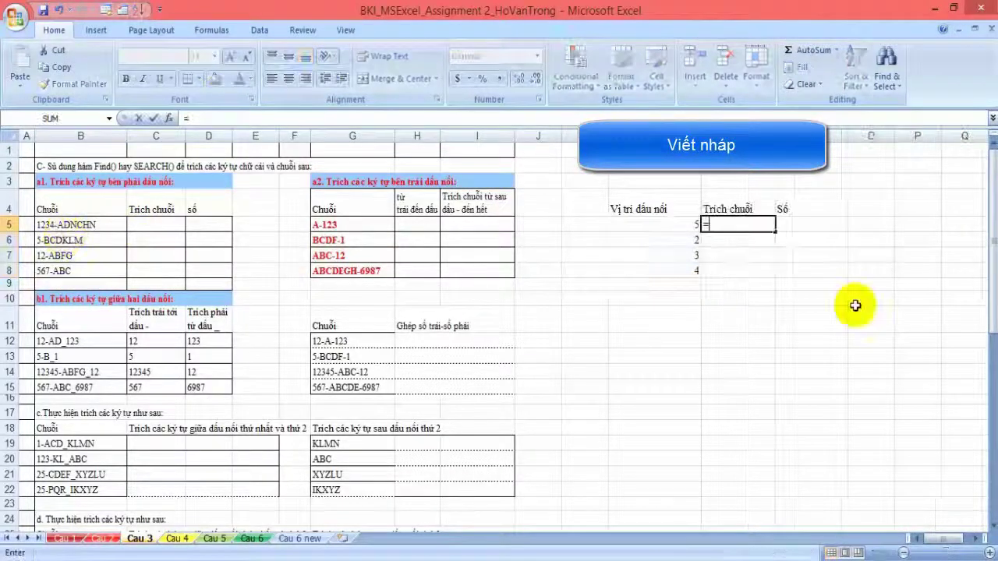
Step: Enter =RIGHT(B5,LEN(B5)-L5) in M5 and fill it down to M8
text(=right(b5,len(b5)-)
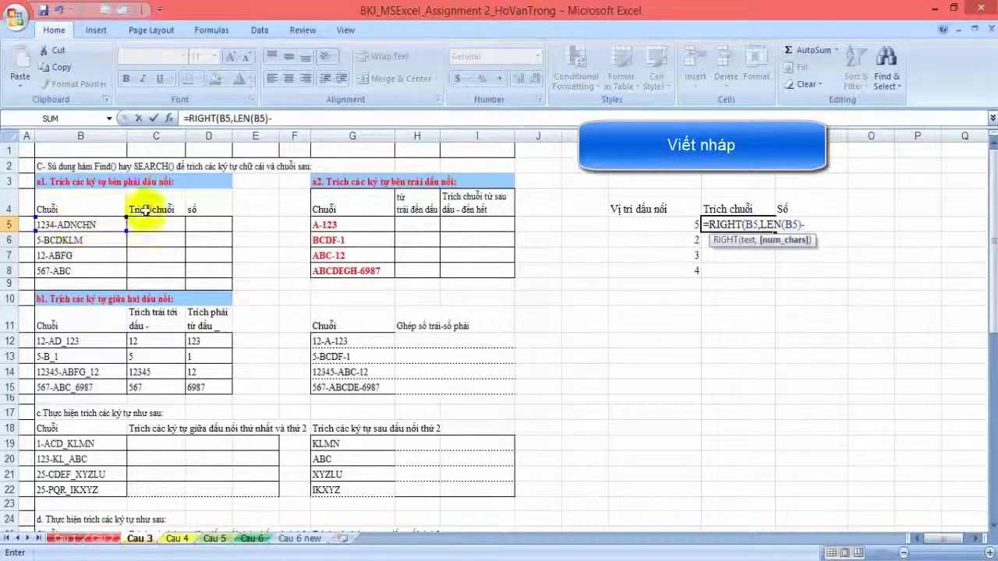
click(679, 225)
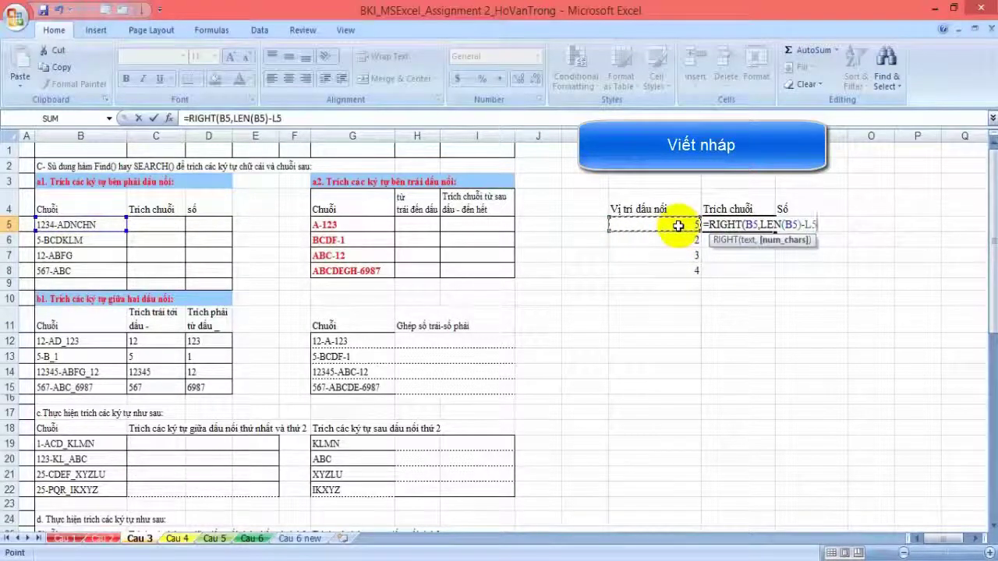
text())
key(Return)
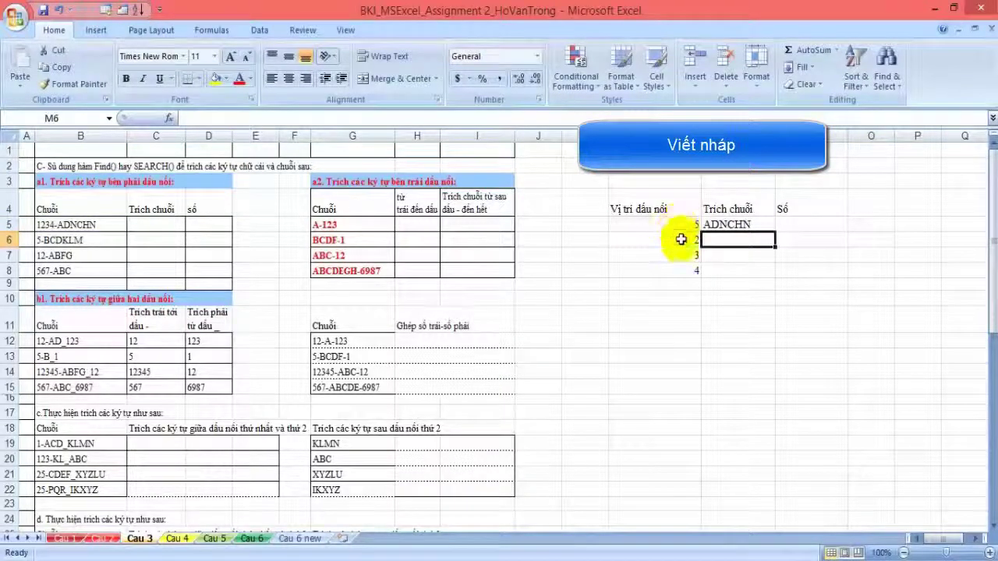
click(771, 226)
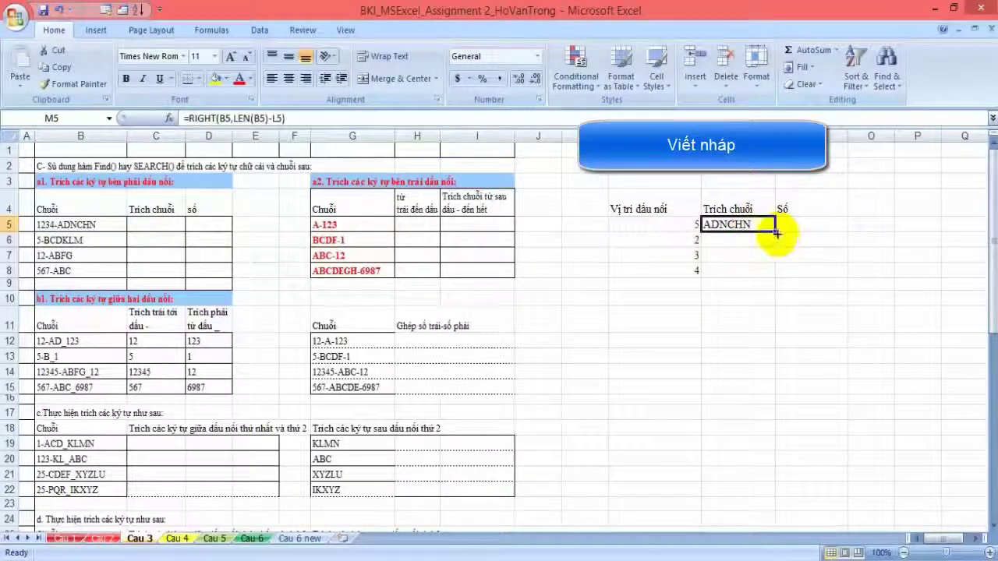
drag(776, 231, 776, 277)
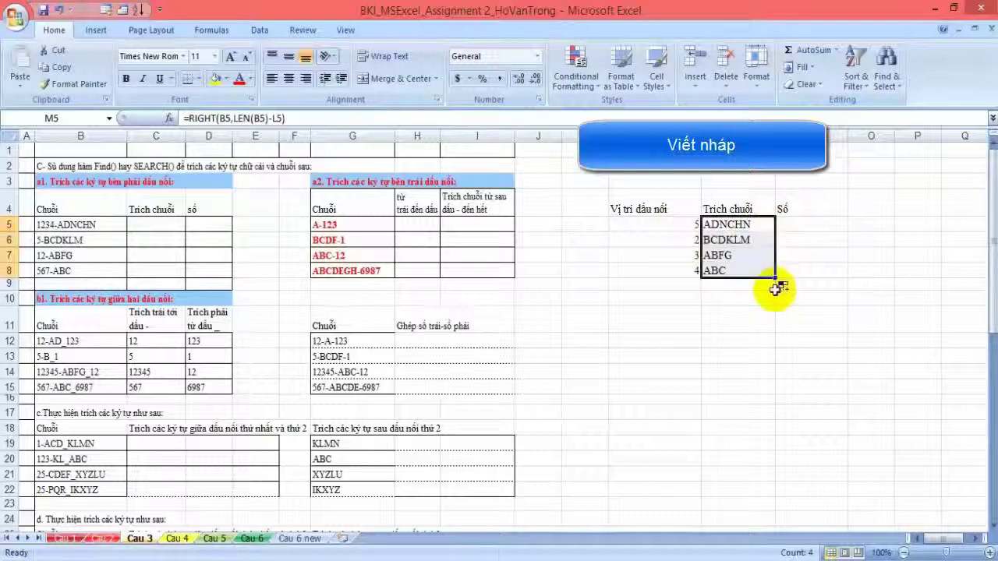
key(Right)
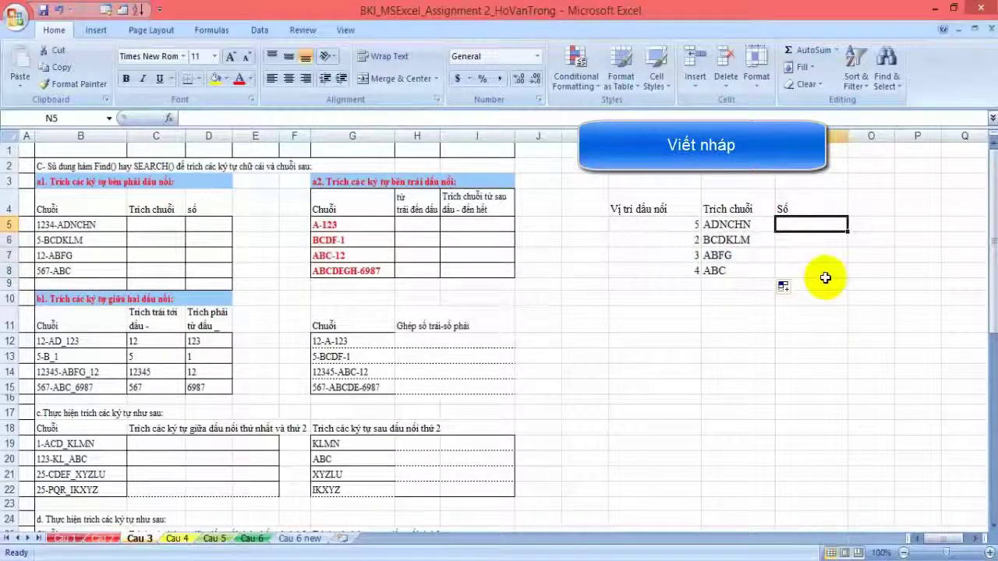
Step: Enter =LEFT(B5,L5-1) in N5 and fill to N8, giving 1234, 5, 12, 567
text(=)
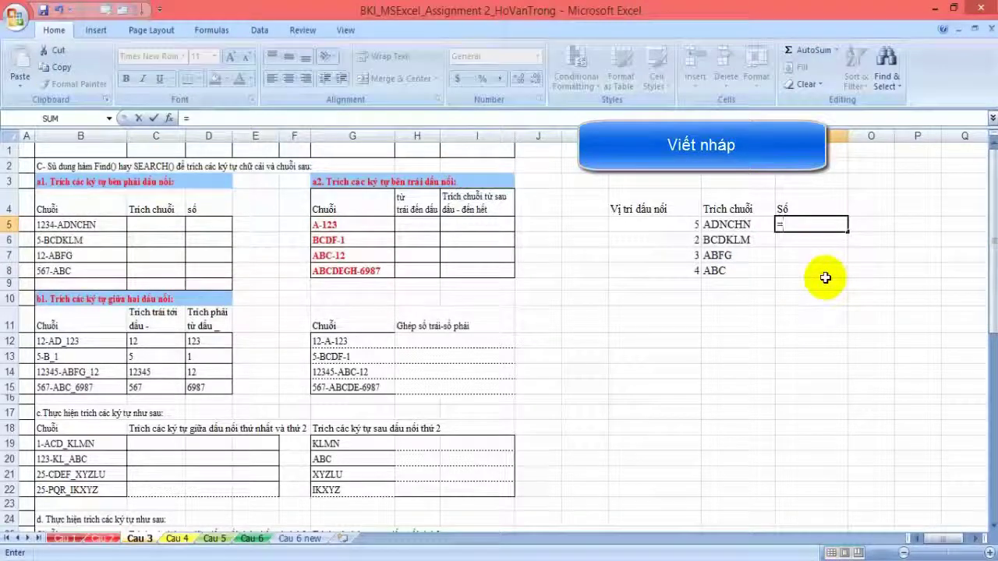
text(le)
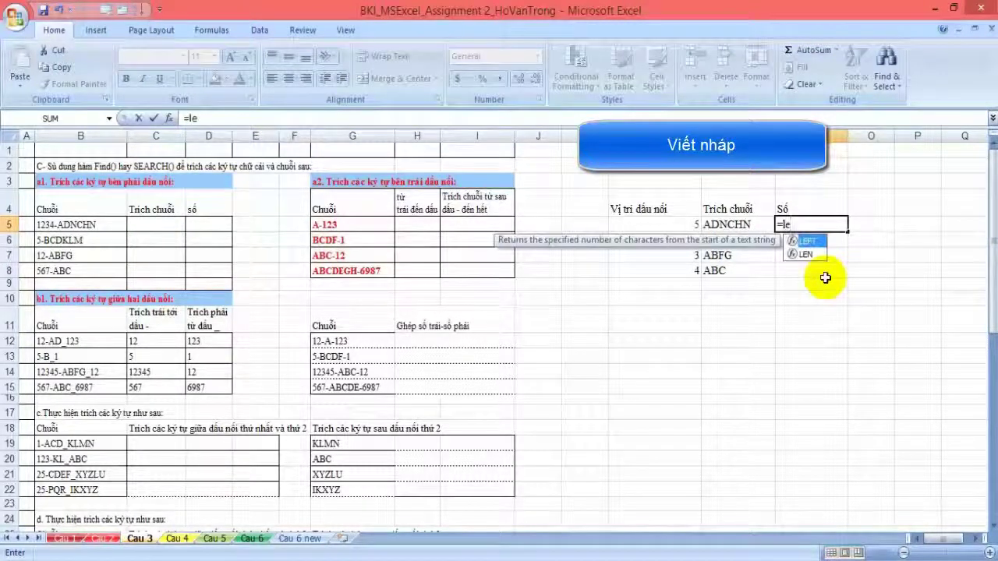
key(Tab)
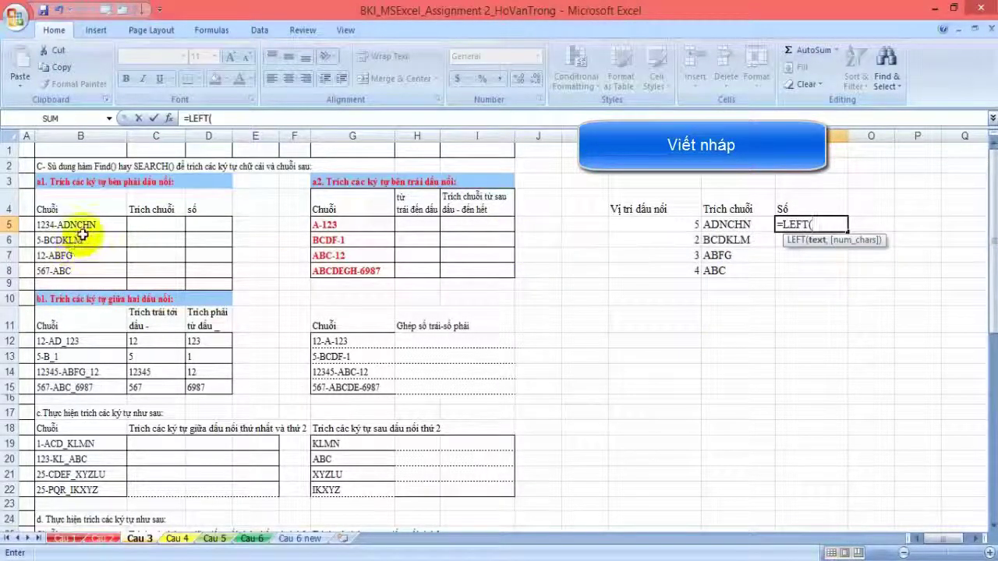
click(82, 233)
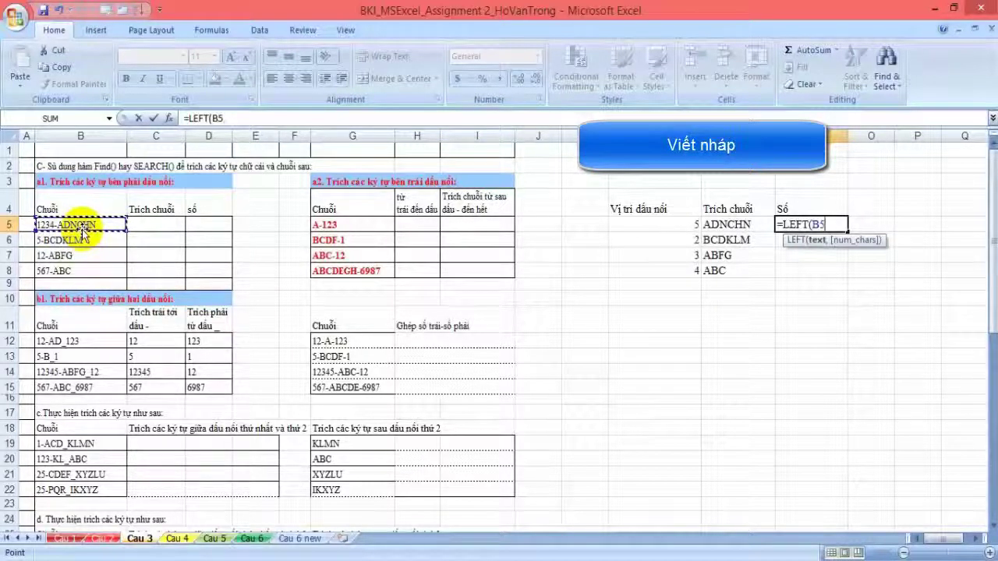
text(,)
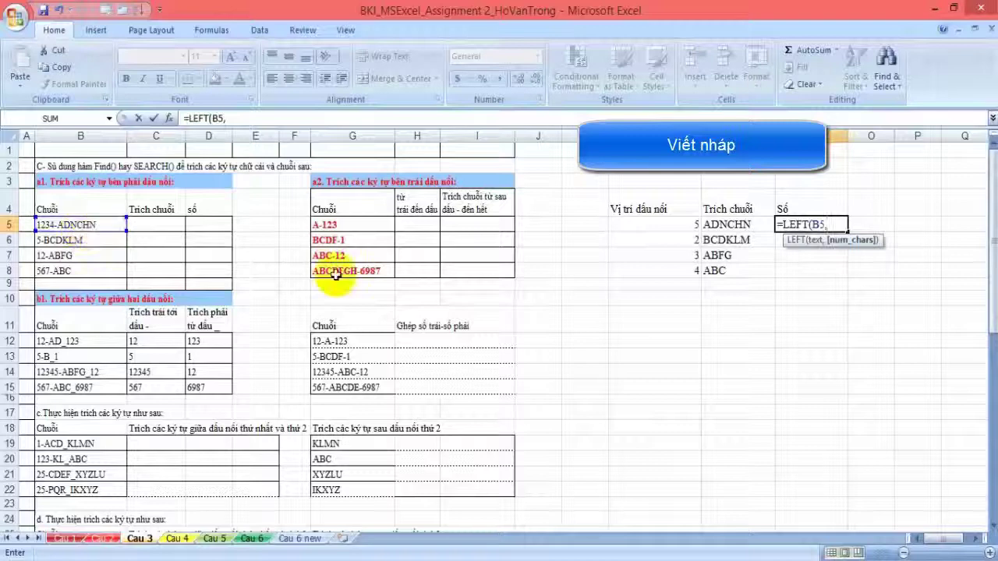
click(667, 226)
text(-1)
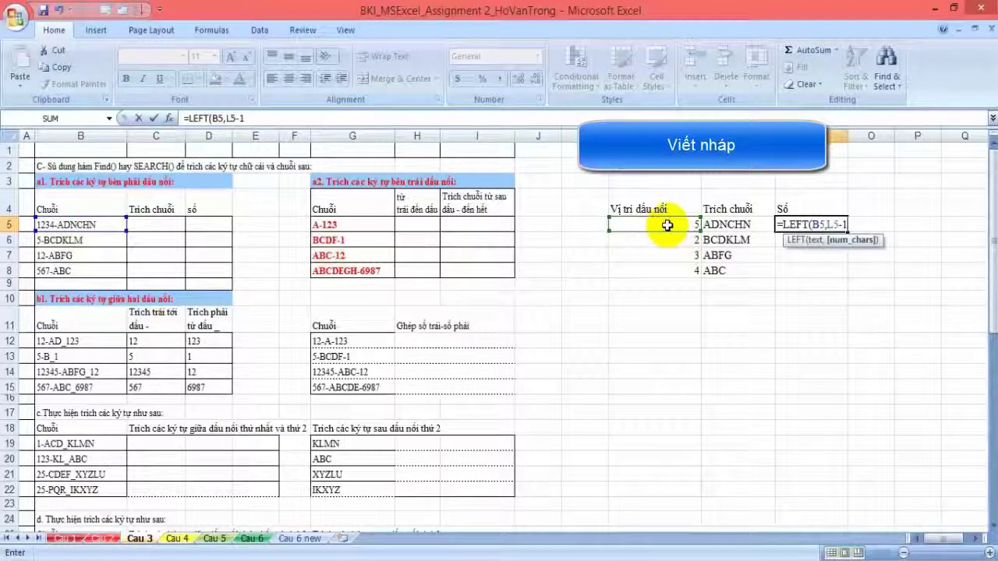
key(Return)
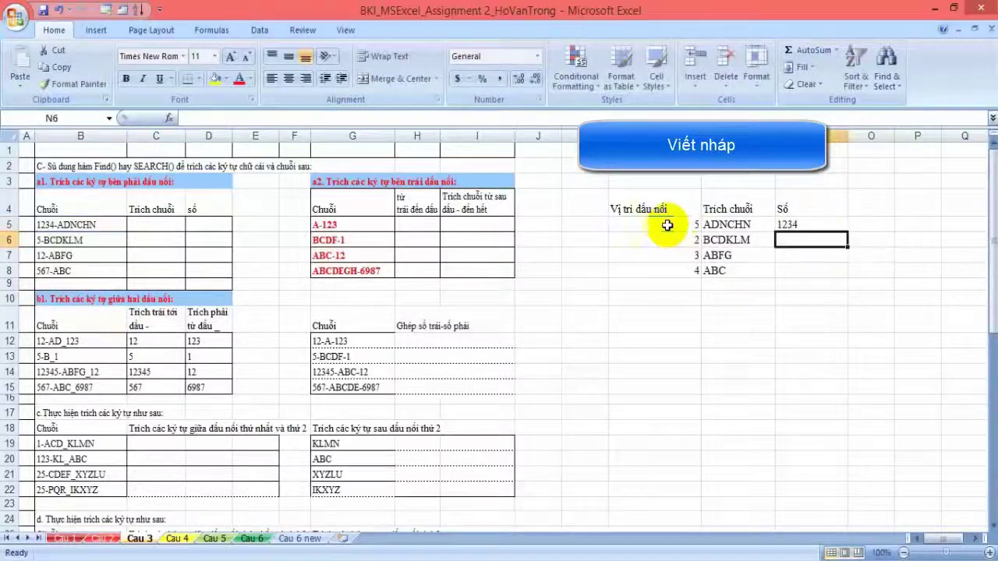
click(808, 224)
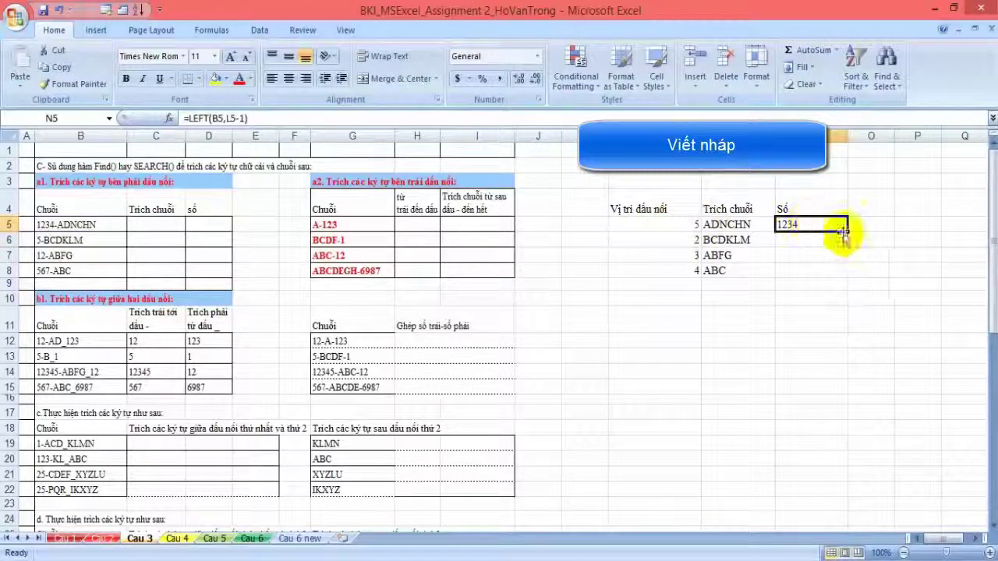
drag(847, 232, 842, 289)
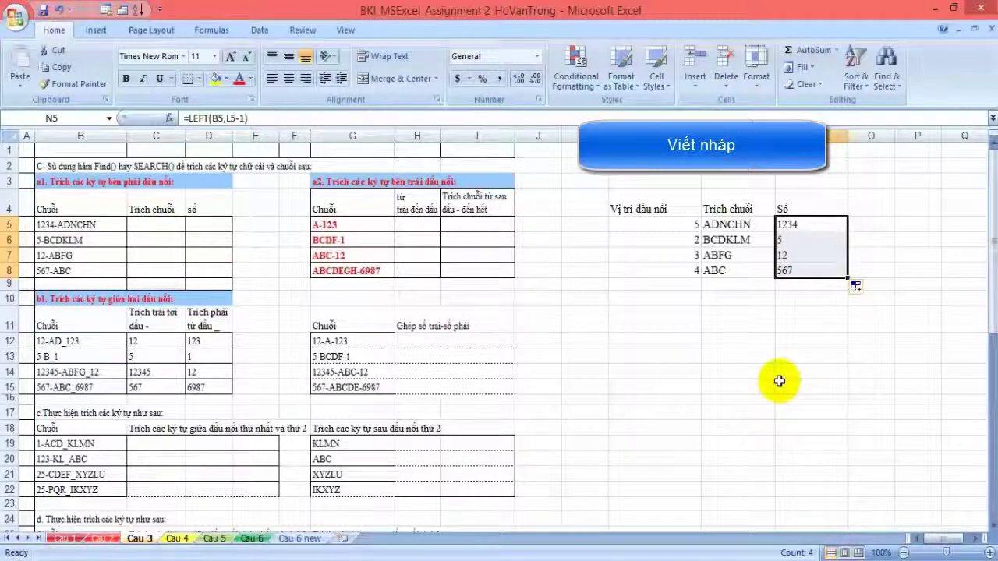
click(720, 226)
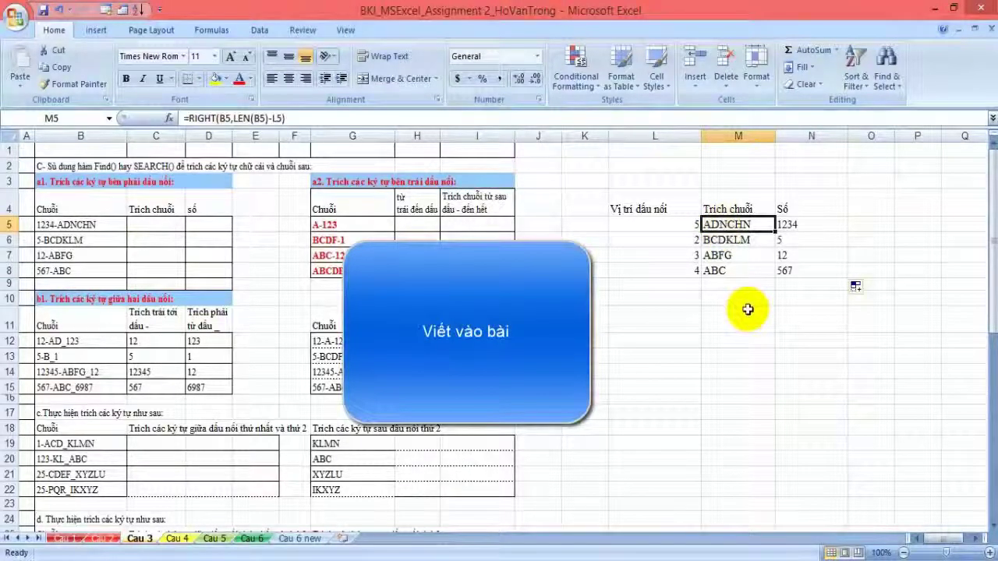
Step: Enter =RIGHT(B5,LEN(B5)-FIND("-",B5)) in cell C5
click(168, 226)
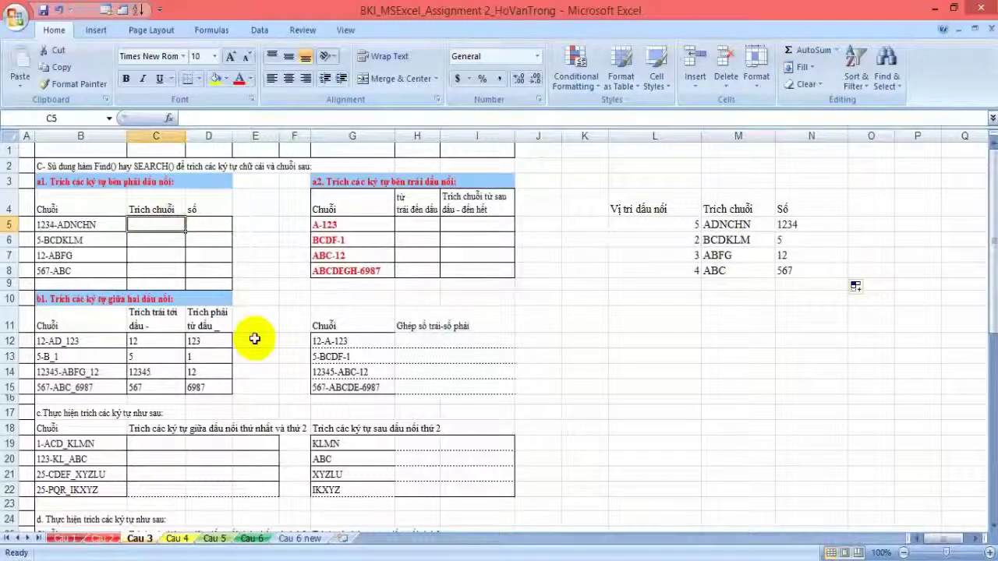
text(=)
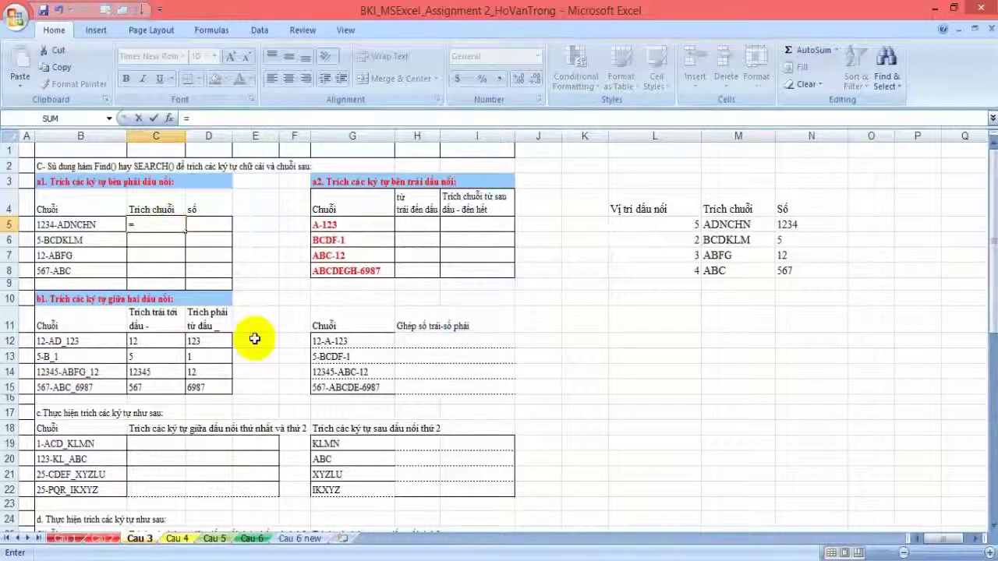
text(ri)
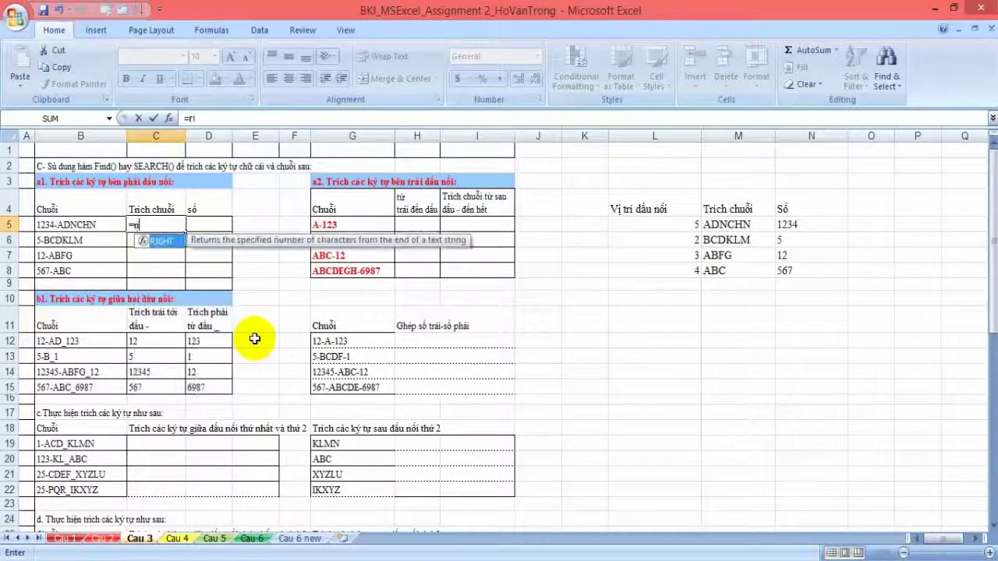
key(Tab)
click(100, 226)
text(,LEN()
click(100, 225)
text()-fin)
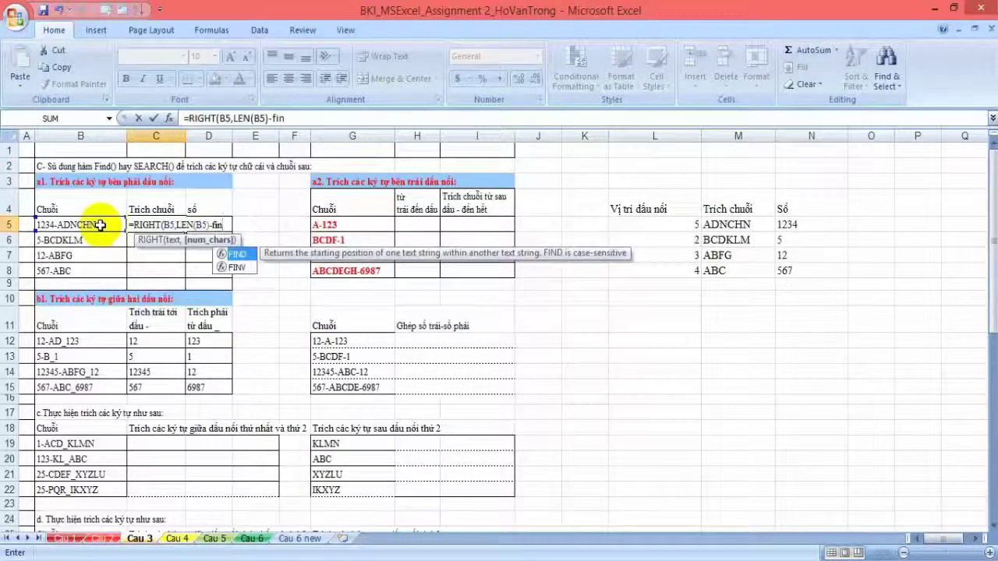
key(Tab)
text(")
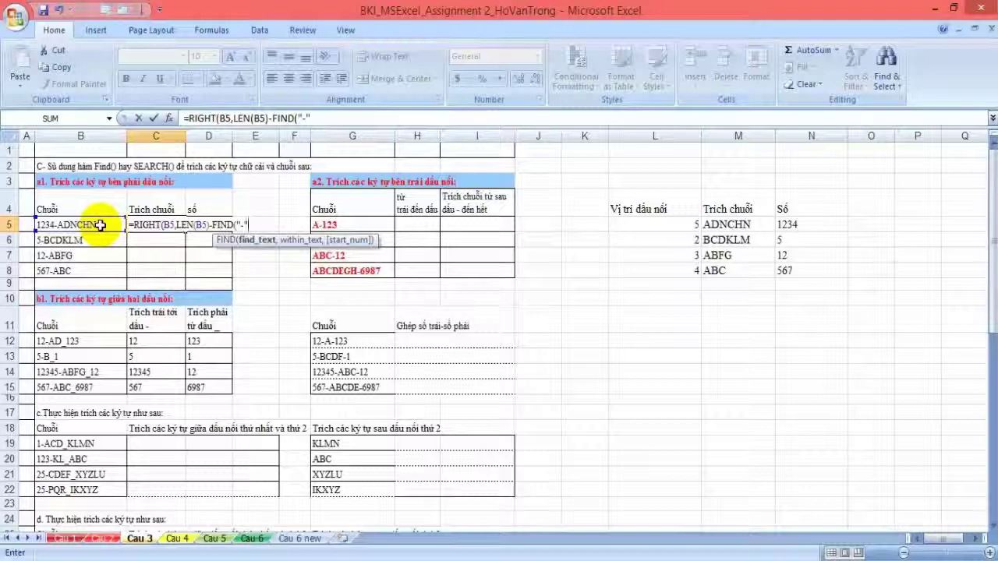
text(,)
click(100, 226)
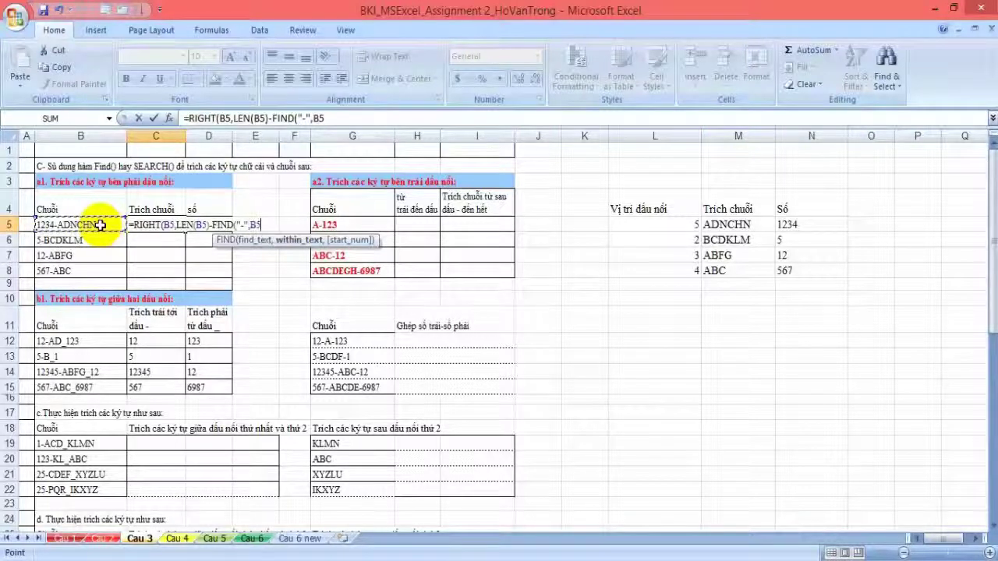
text())
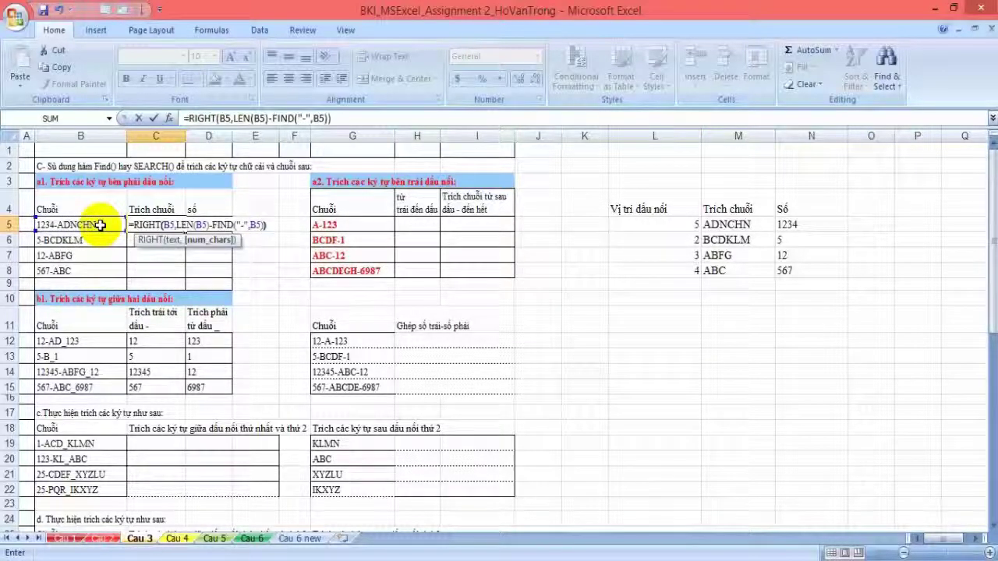
key(Return)
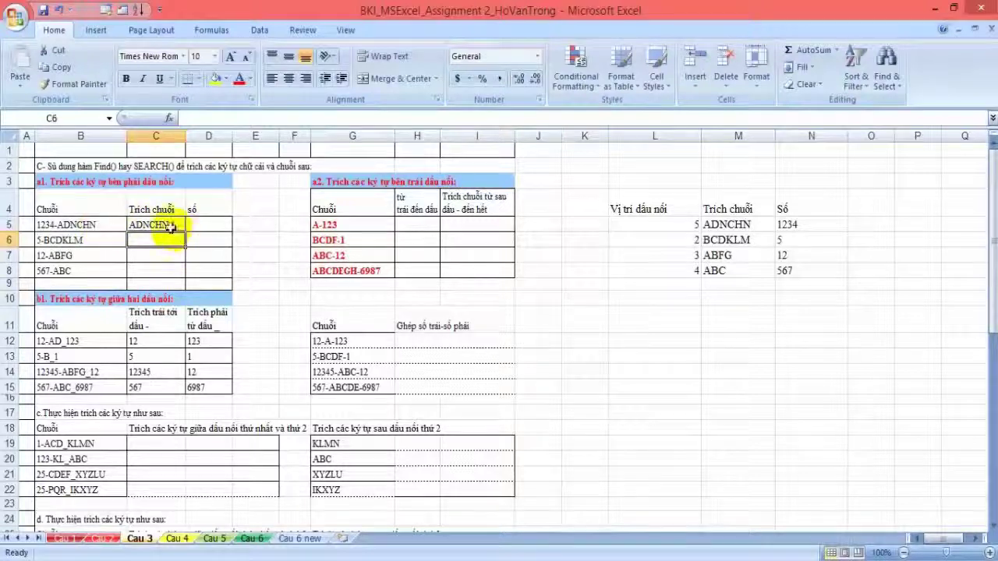
Step: Copy the C5 formula down to C8 and clear the extra #VALUE! in C9
click(169, 226)
drag(184, 233, 181, 288)
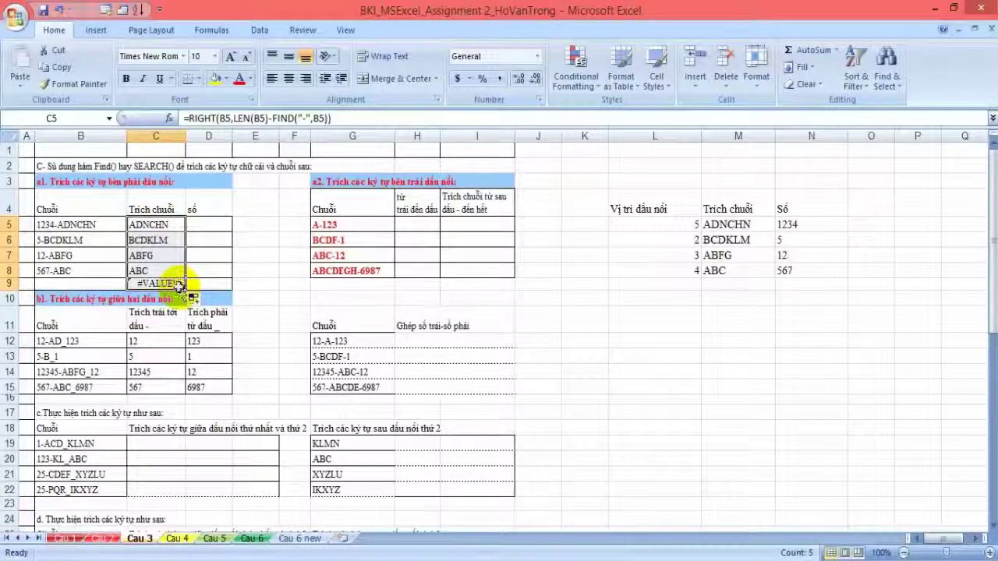
click(174, 284)
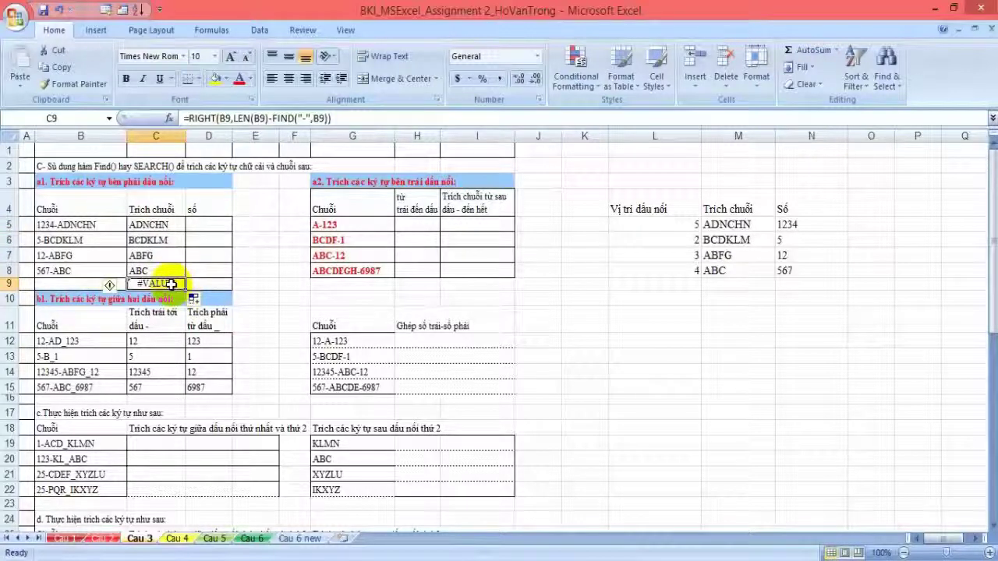
key(Delete)
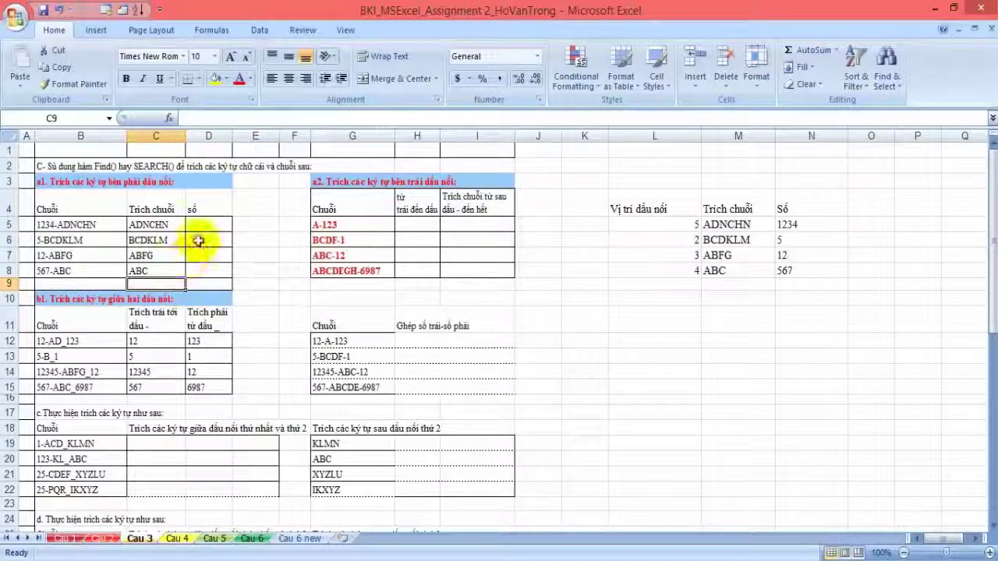
Step: Enter =LEFT(B5,FIND("-",B5)-1) in D5, fill to D8, and clear the #VALUE! in D9
click(206, 224)
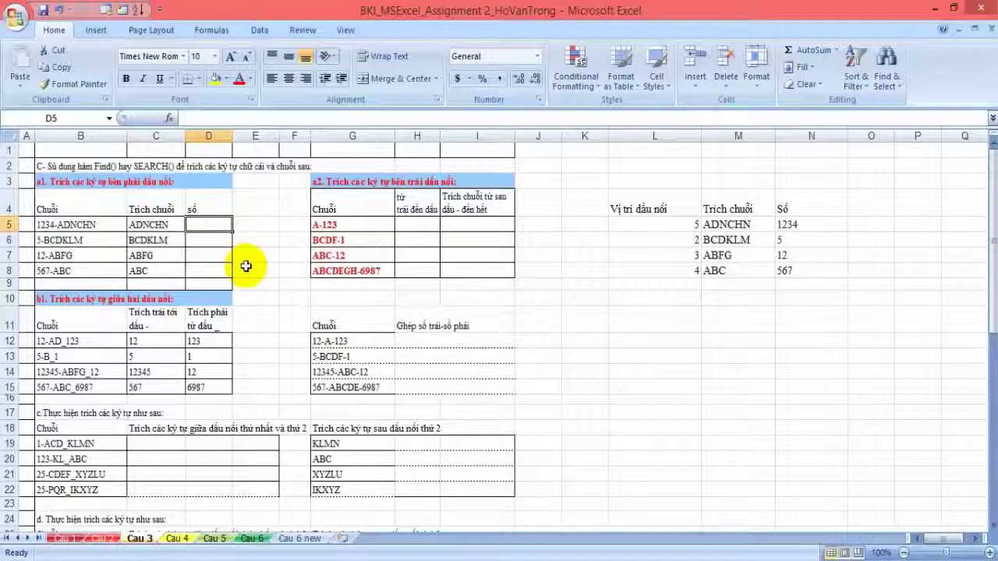
text(=)
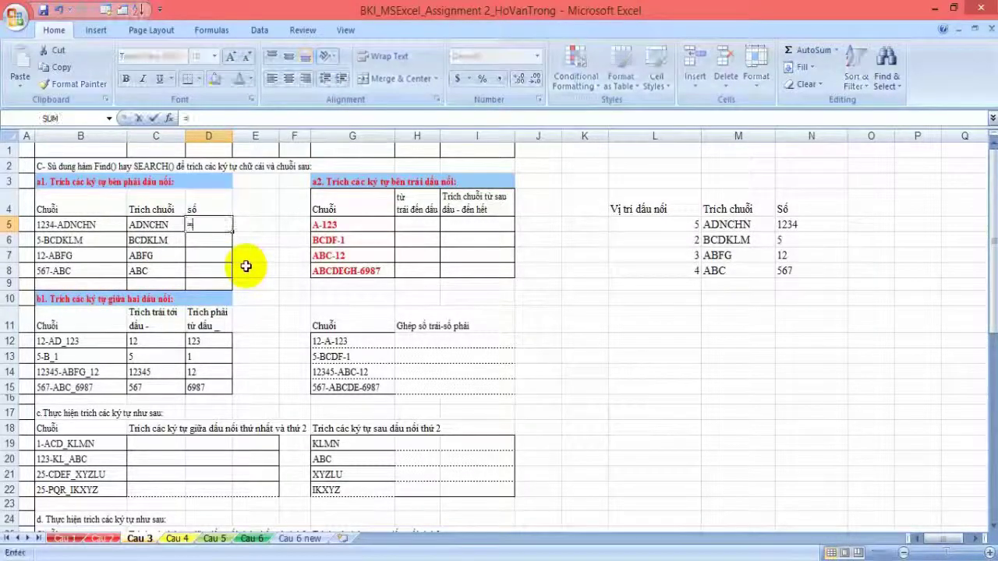
text(le)
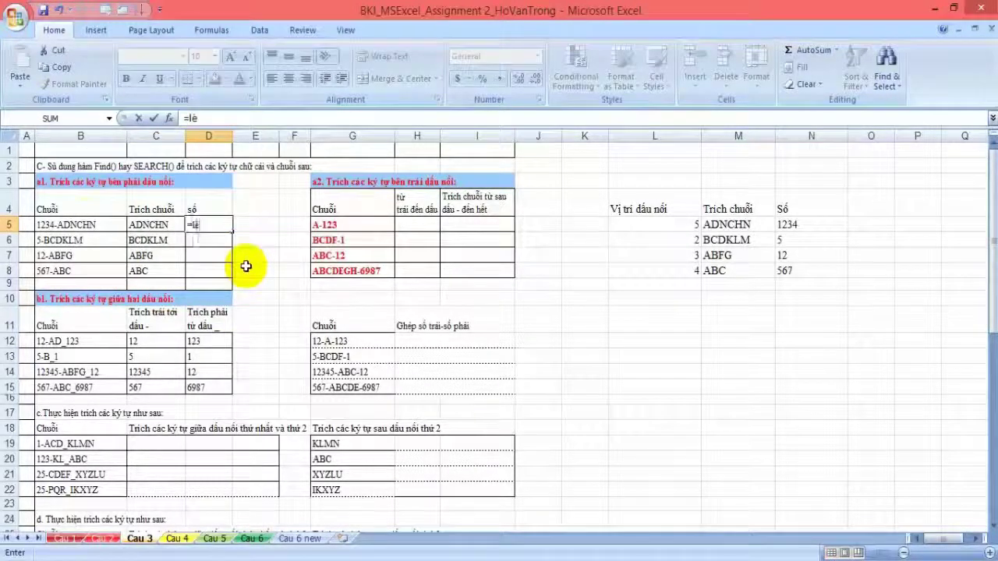
text(ft(B5,FIND("-",B5)-1)
key(Return)
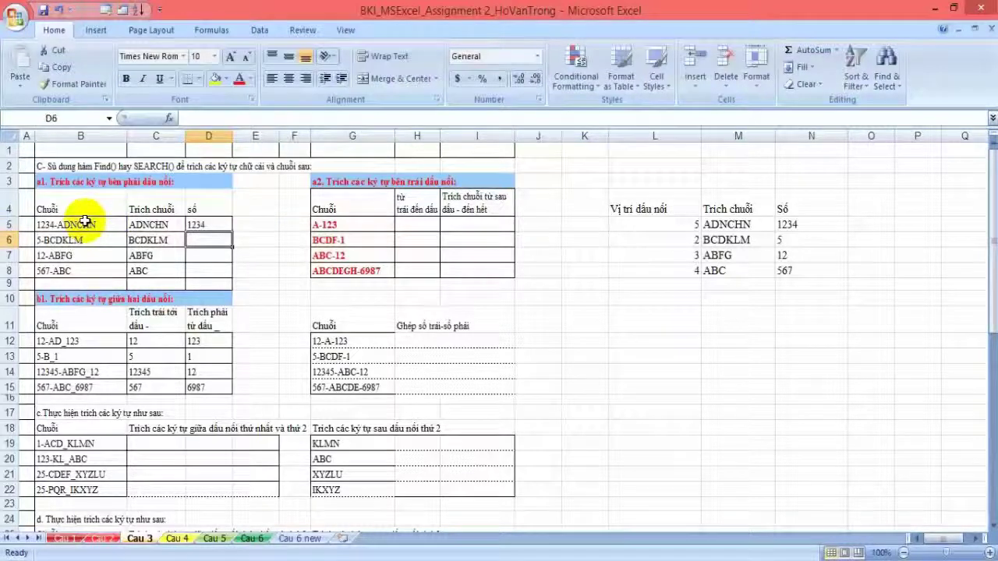
click(209, 227)
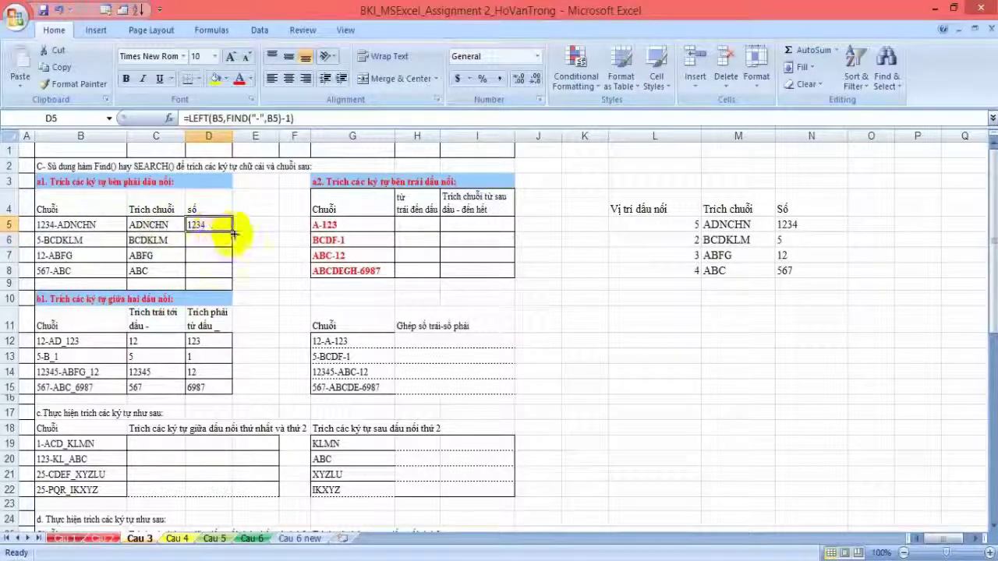
drag(231, 233, 215, 284)
click(214, 285)
key(Delete)
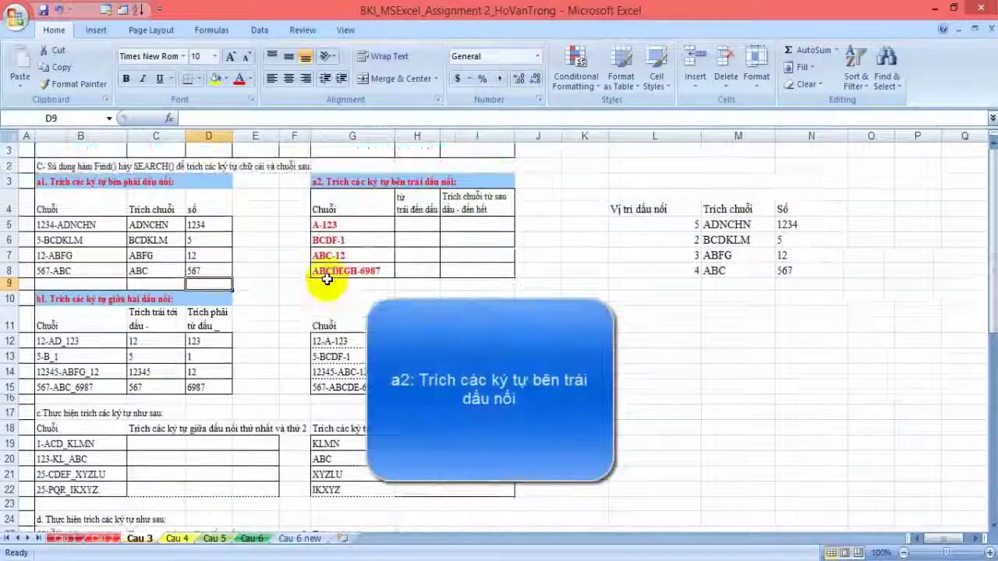
Step: Erase the reference answer block K4:N11
ctrl+scroll(326, 279, up, 1)
scroll(327, 280, down, 1)
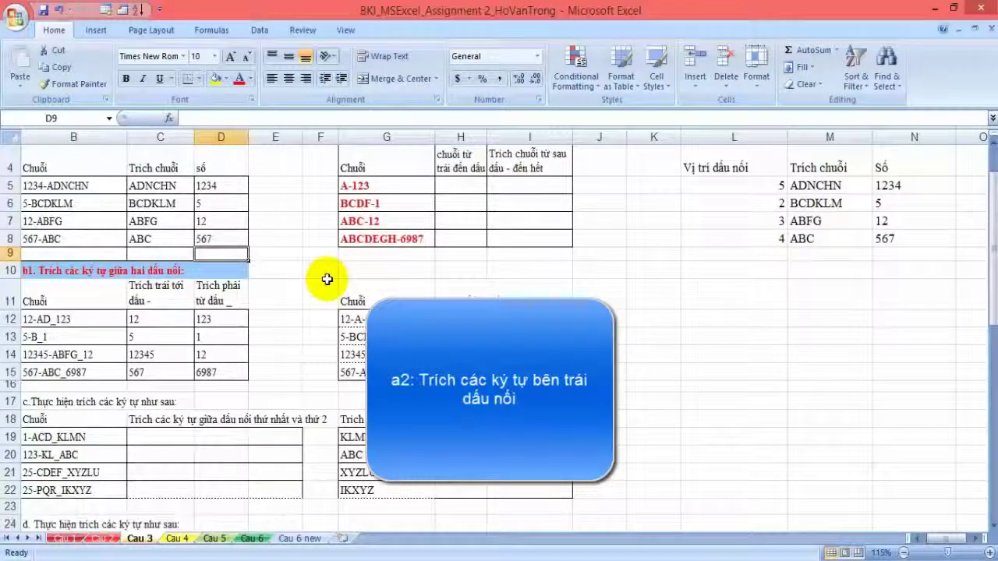
drag(992, 282, 991, 238)
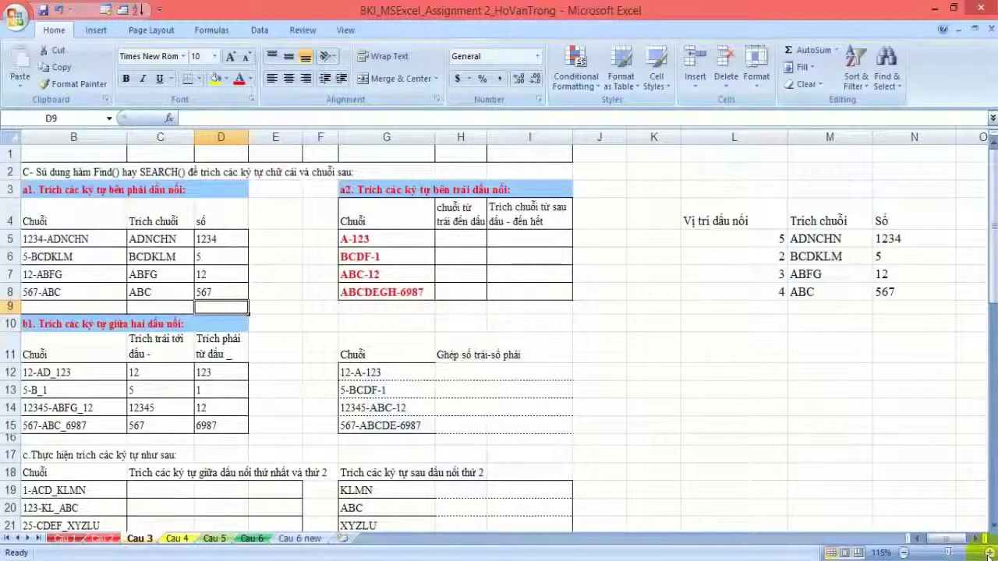
drag(633, 201, 881, 356)
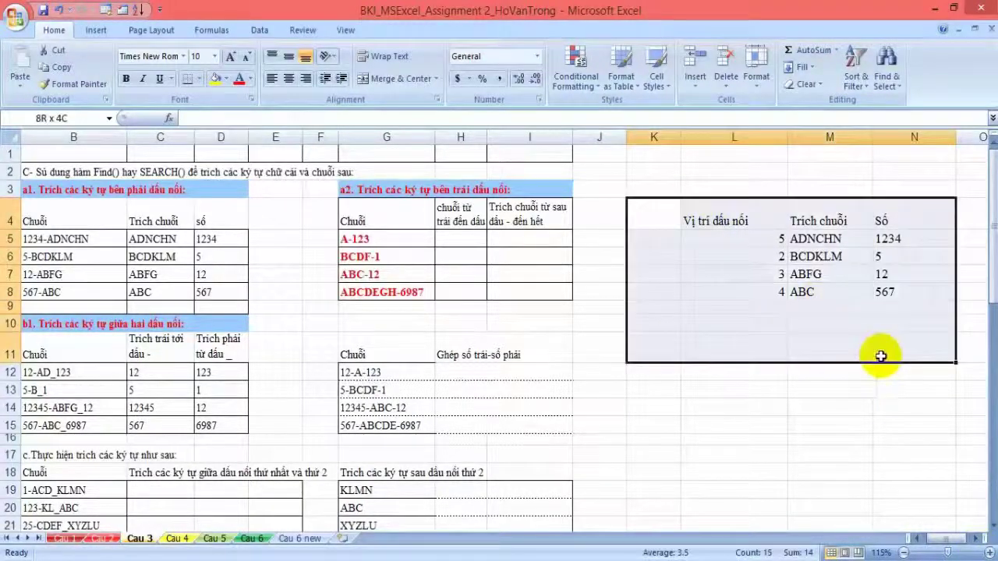
key(Delete)
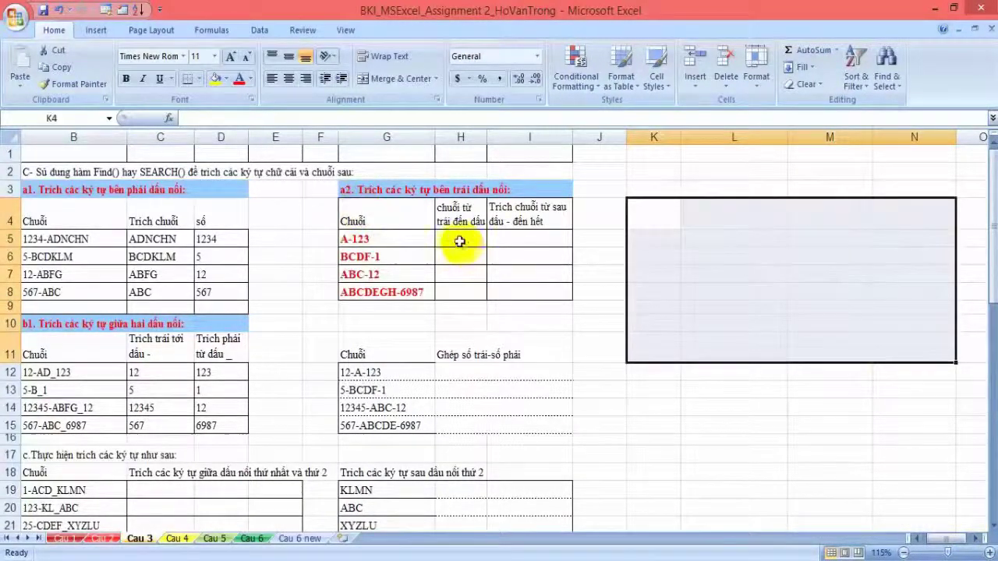
Step: Enter a LEFT/FIND formula on G5 in H5 and fill it down to H8
click(458, 240)
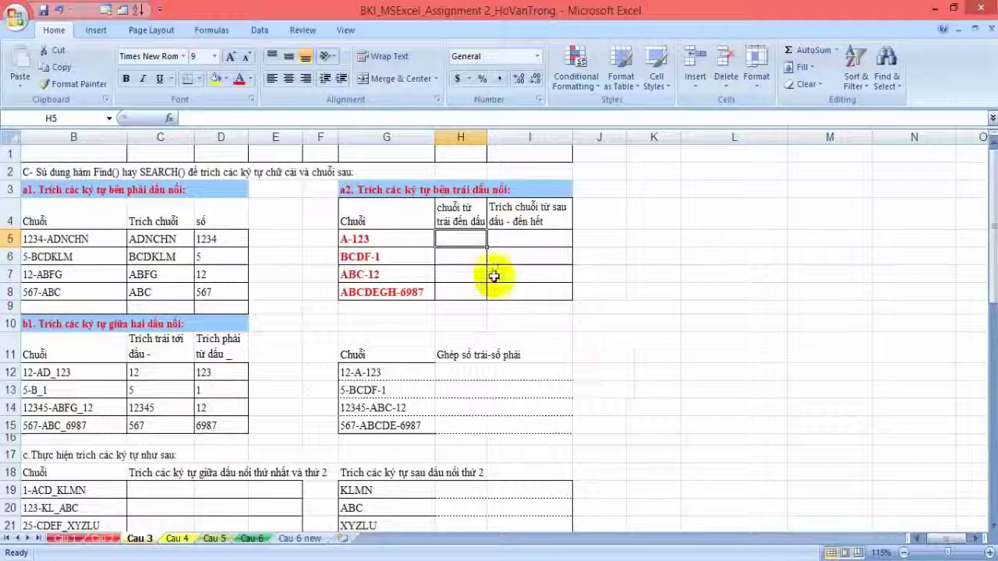
text(=)
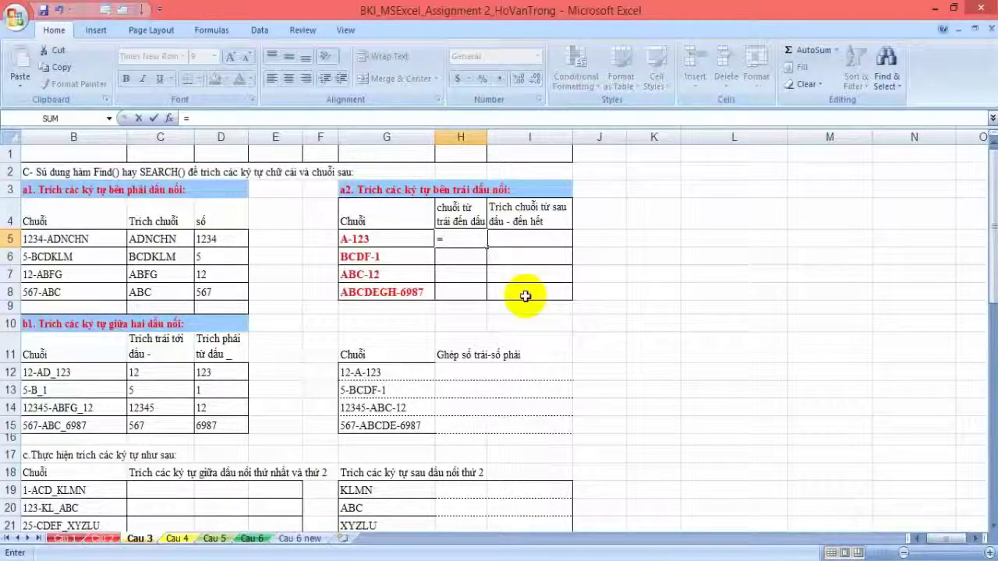
text(LEFT()
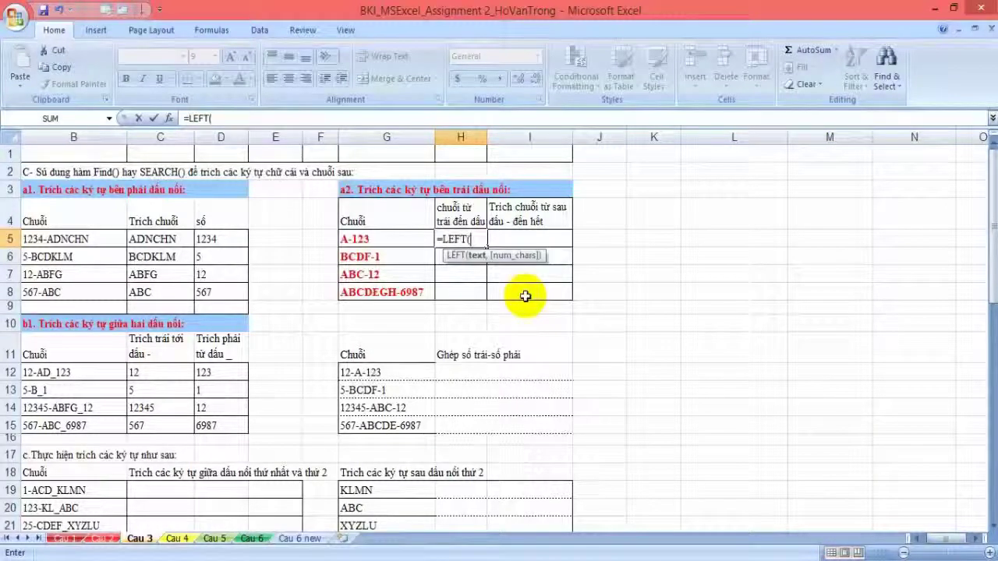
click(421, 239)
text(,FIND("-",)
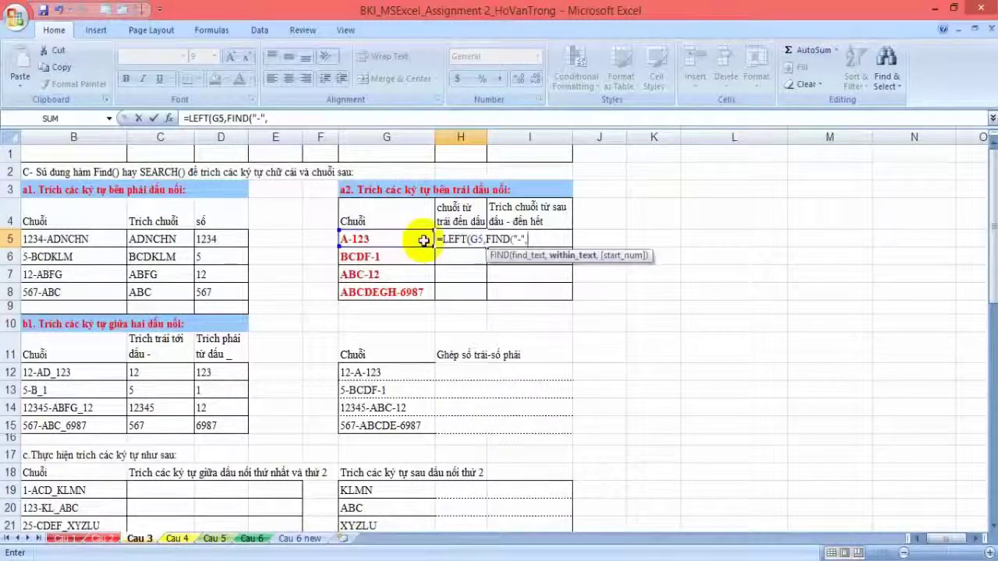
click(422, 240)
text()-1)
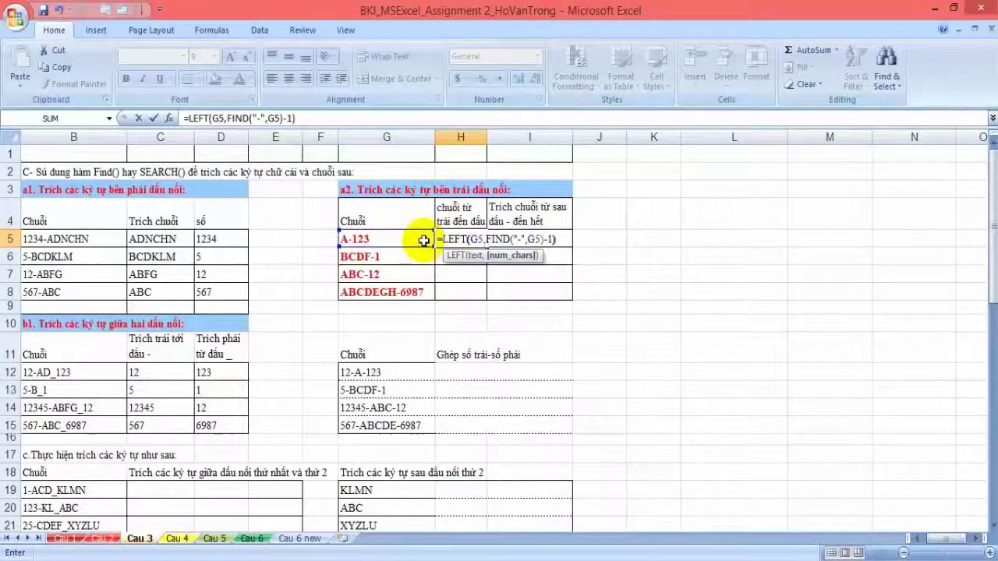
key(Return)
click(457, 240)
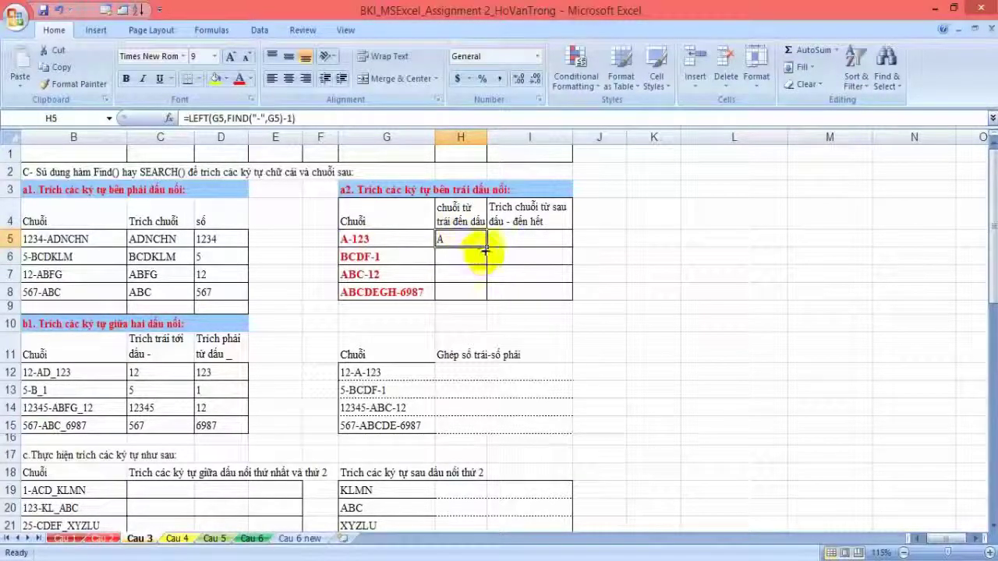
double_click(487, 248)
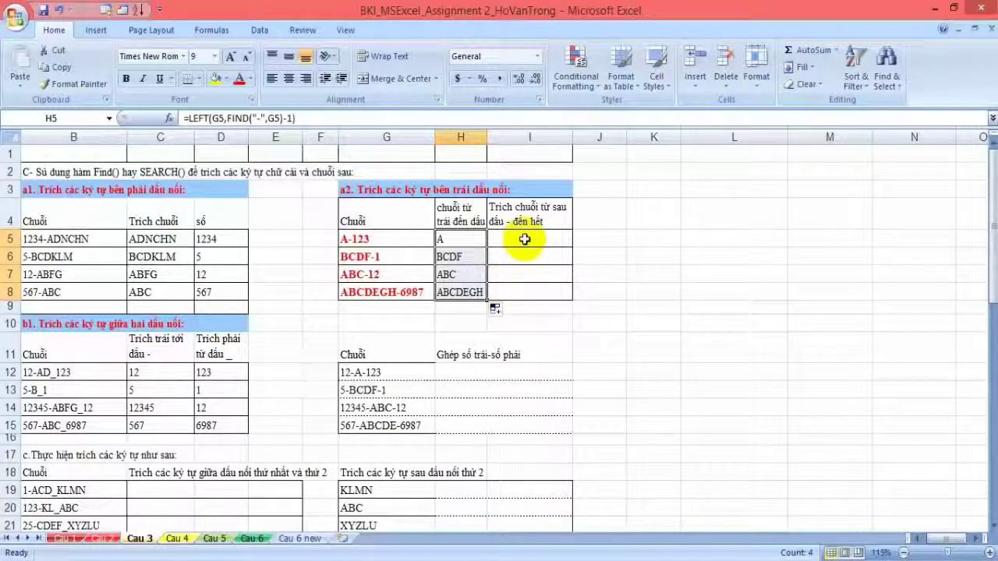
Step: Enter a RIGHT/LEN/FIND formula on G5 in I5 and copy it to I8 (123, 1, 12, 6987)
click(525, 240)
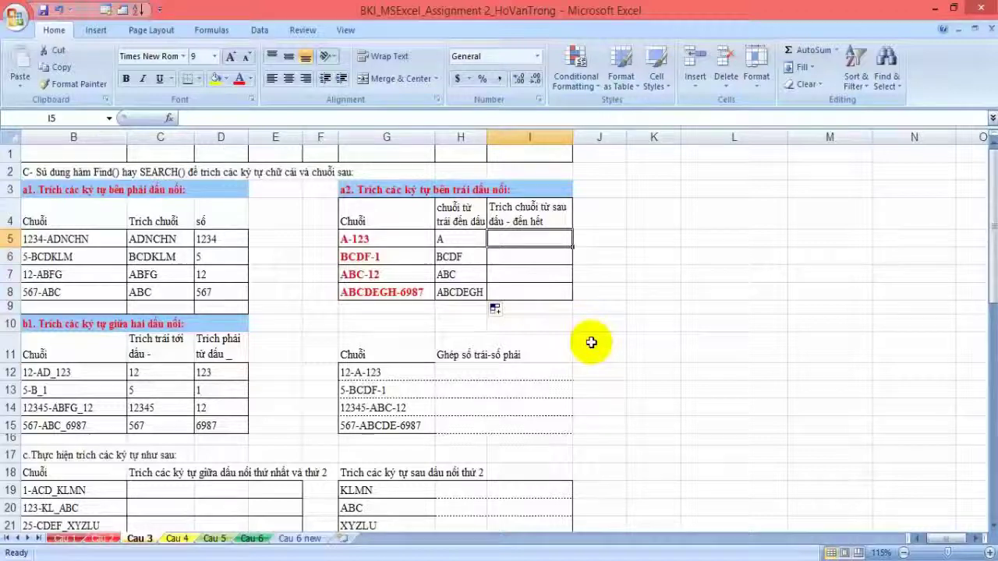
text(=RIG)
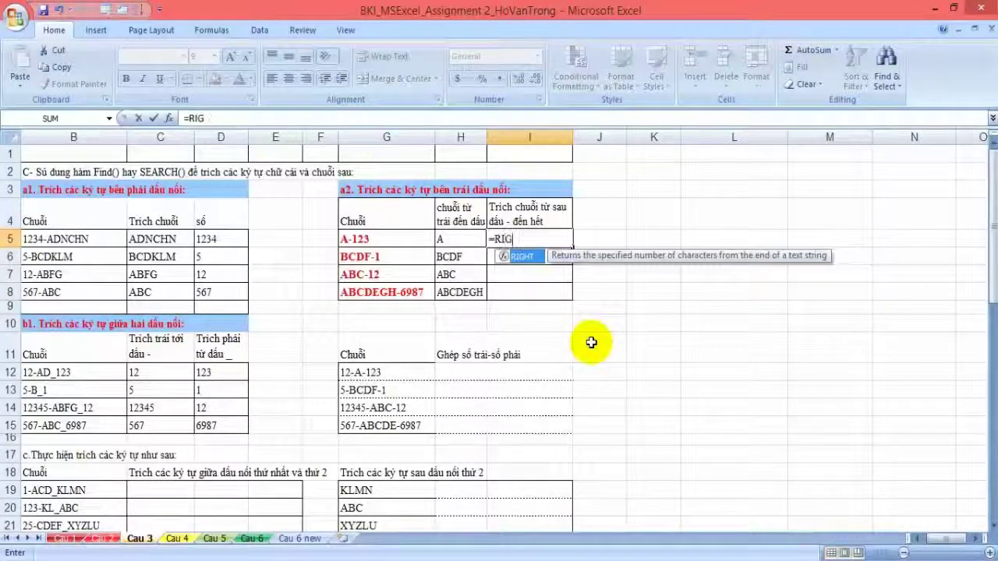
text(HT(G5,LEN(G5)-FIND("-",G5)-1))
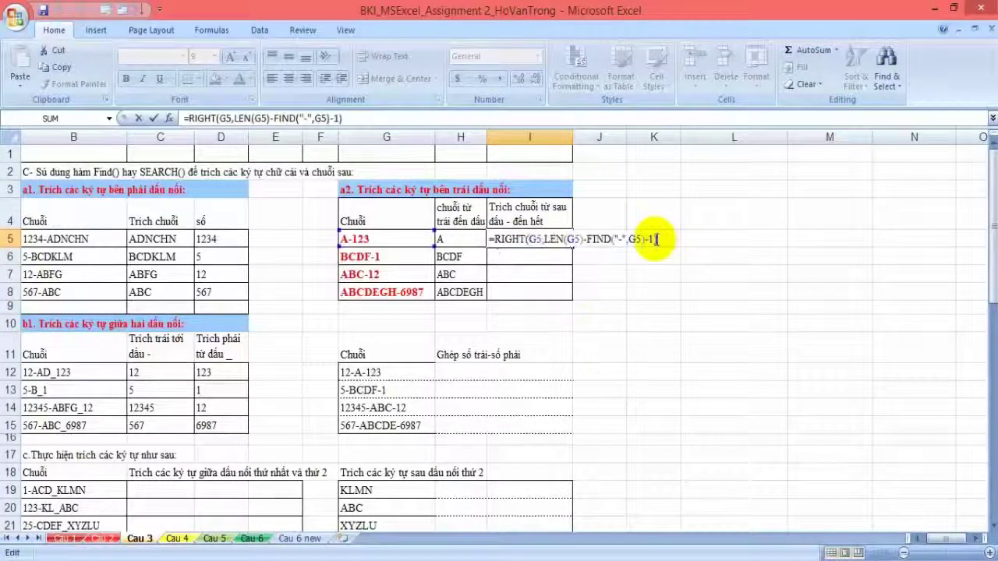
key(BackSpace)
key(BackSpace)
key(BackSpace)
text())
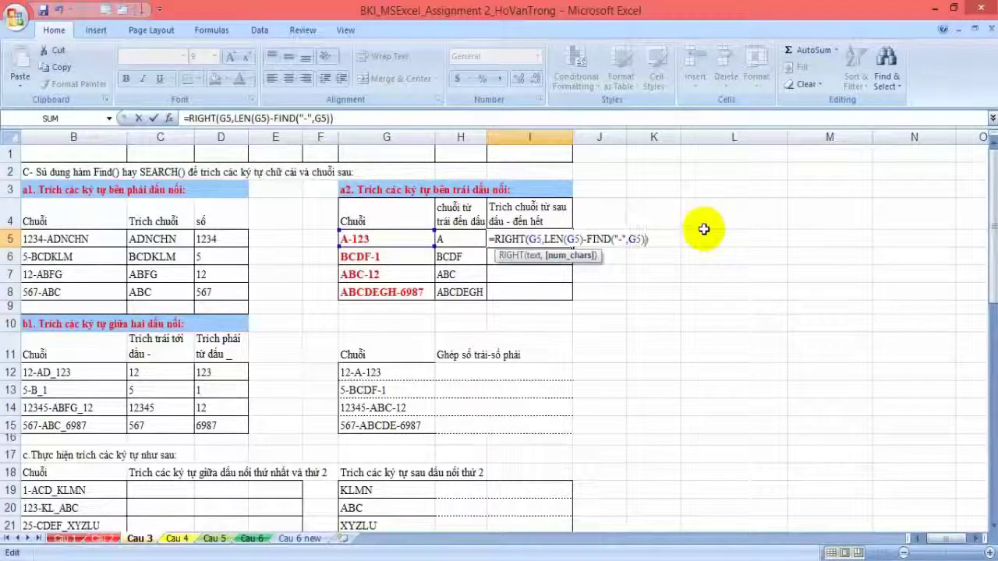
key(Return)
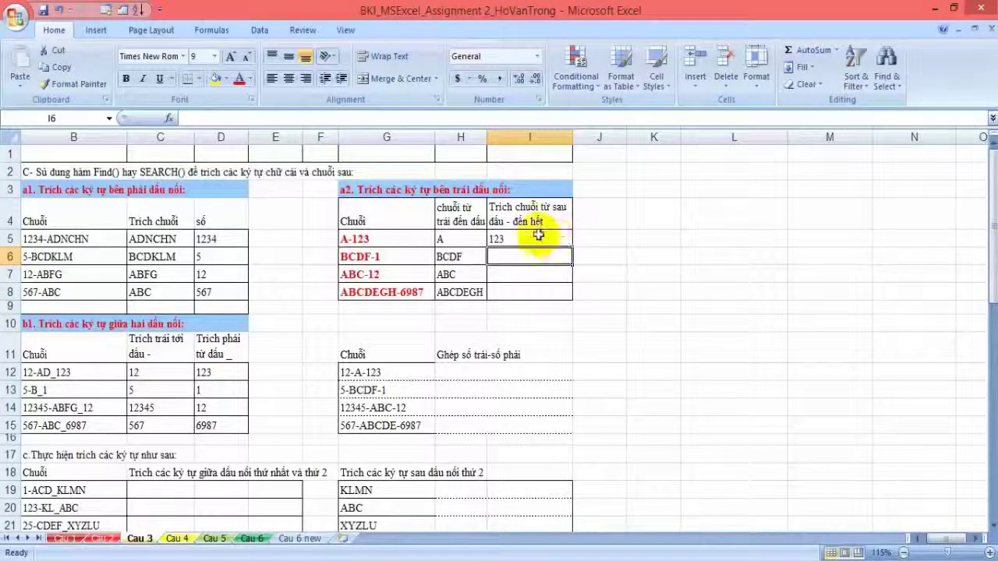
click(543, 237)
drag(576, 248, 574, 293)
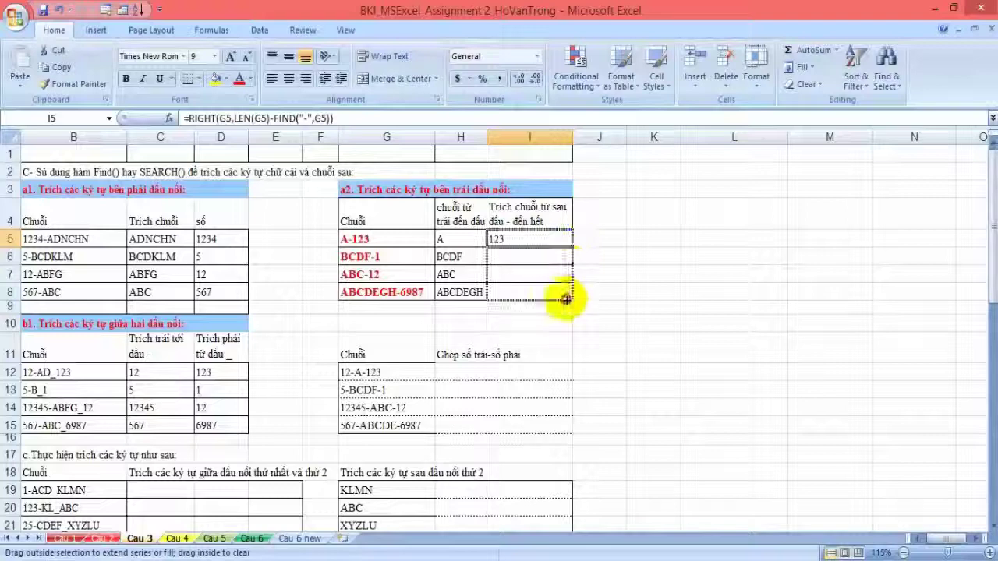
click(702, 267)
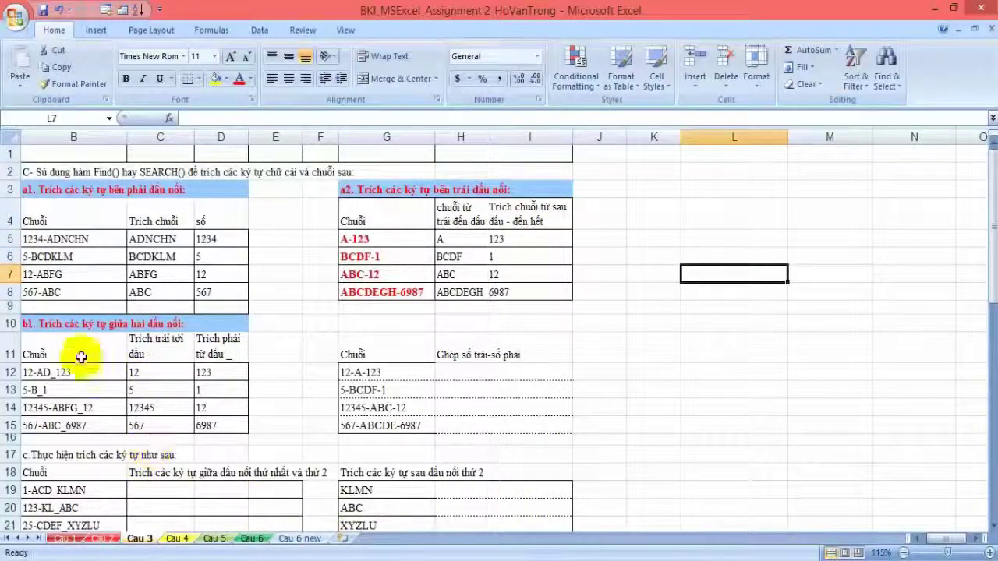
Step: Confirm the draft headings and fill K12:K15 with =FIND("-",B12), giving 3, 2, 6, 4
drag(27, 324, 234, 437)
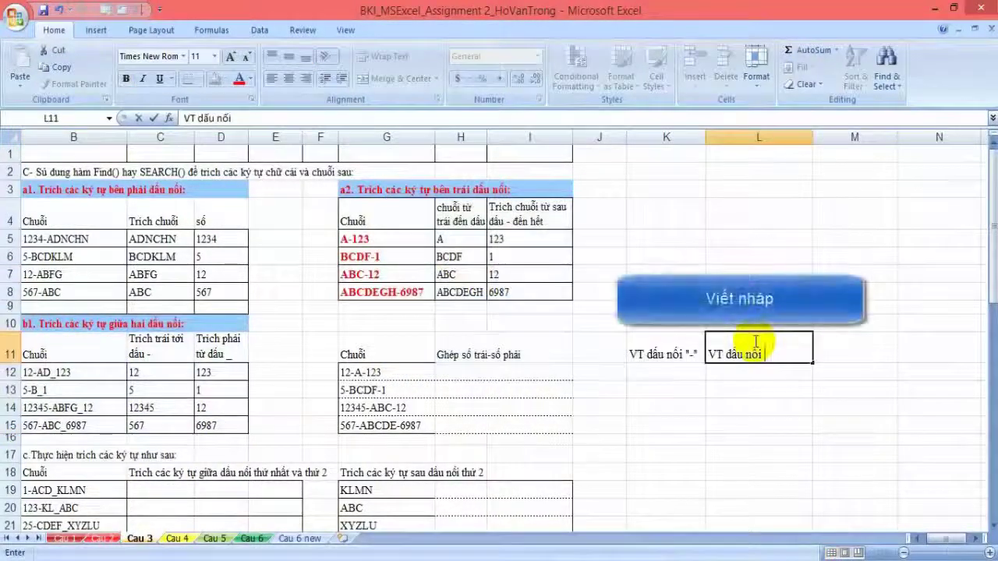
text("_)
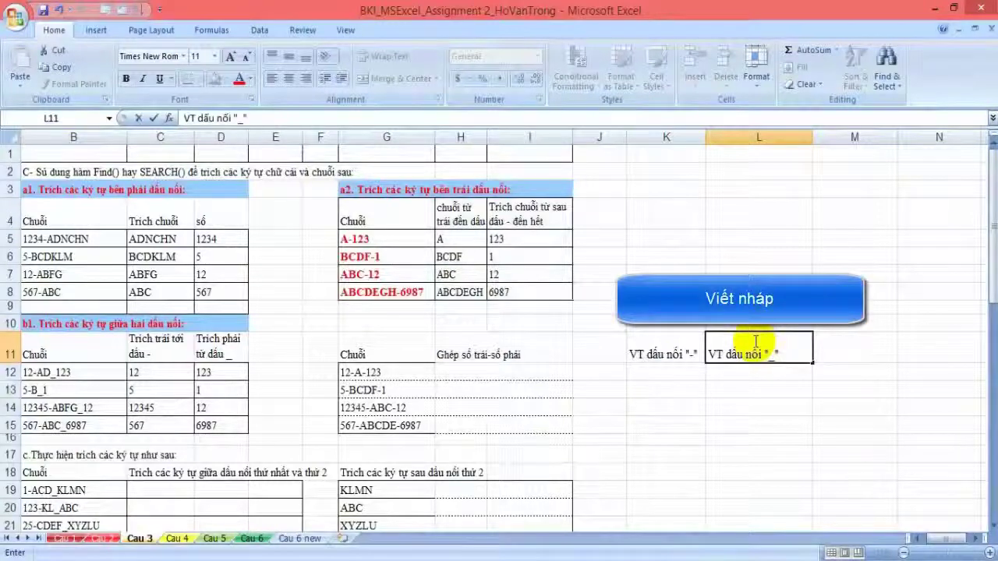
key(Return)
click(646, 371)
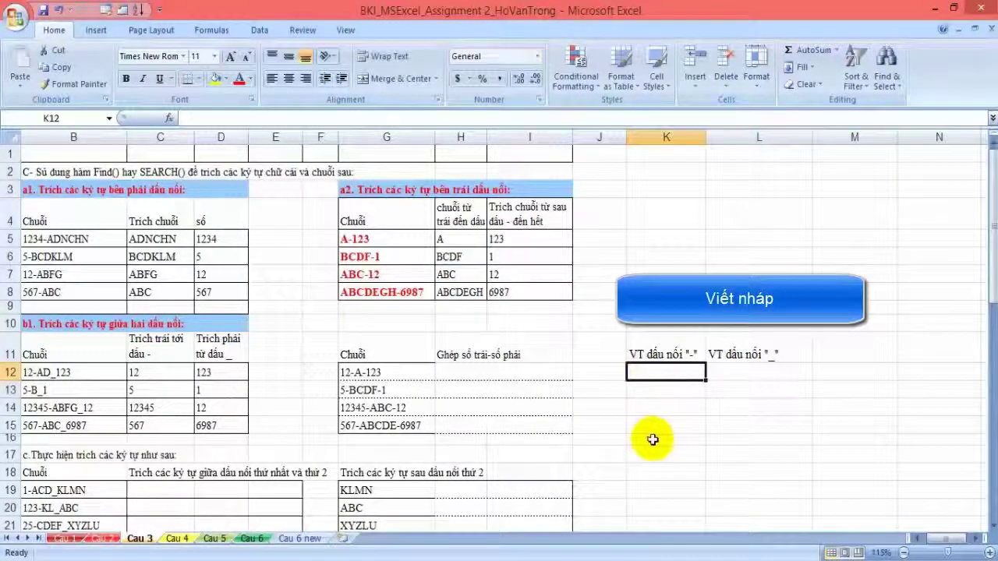
text(=fin)
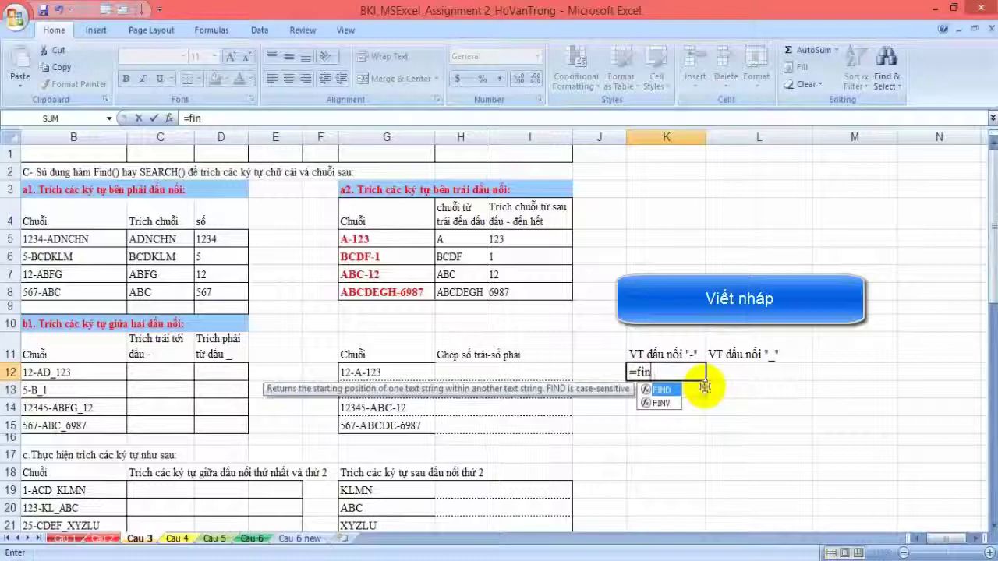
key(Tab)
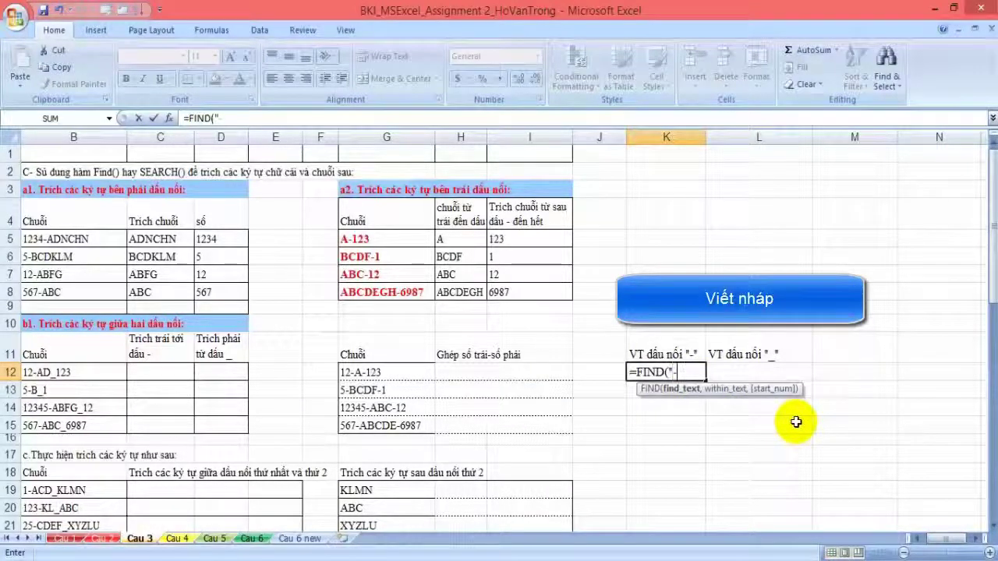
text(,)
click(89, 373)
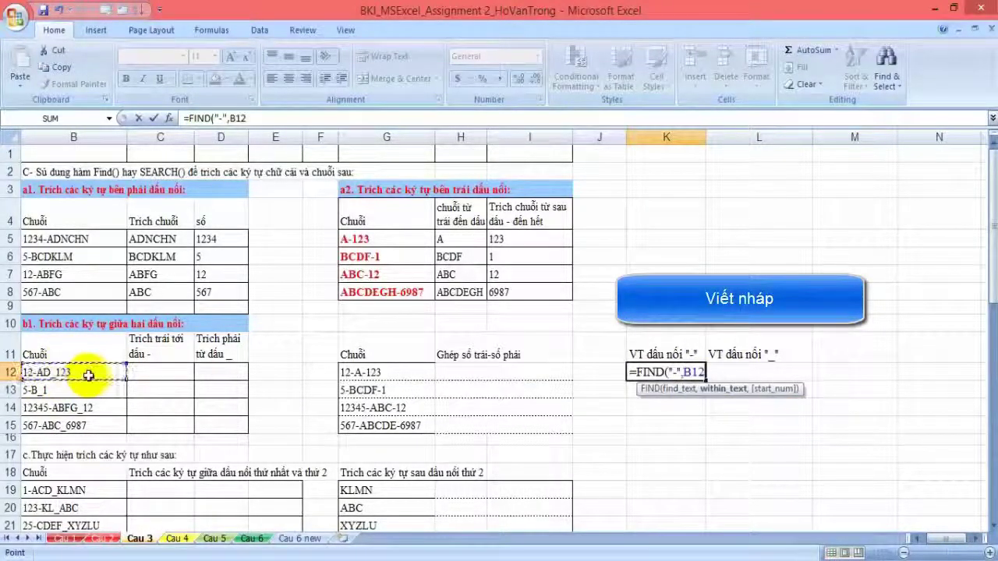
key(Return)
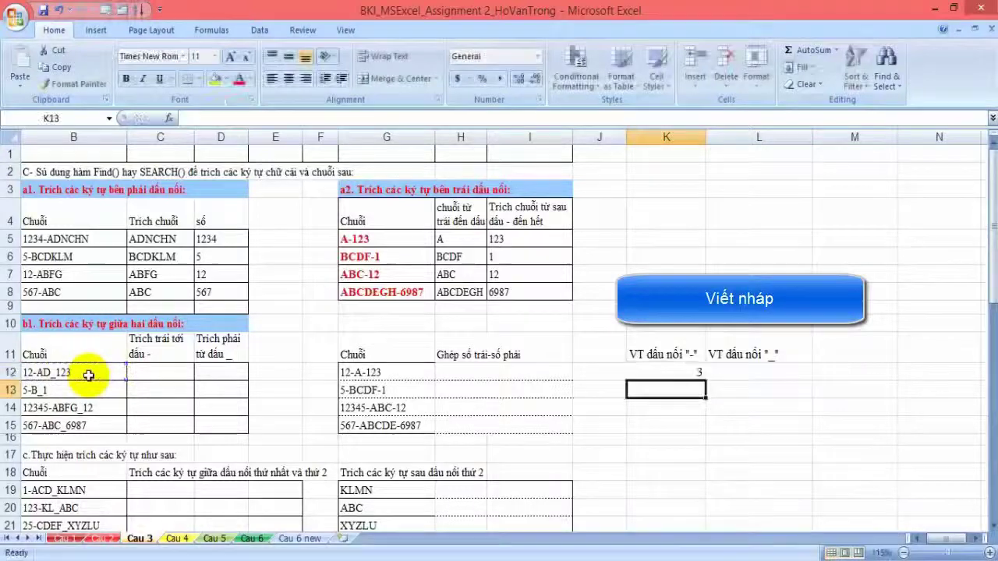
click(662, 374)
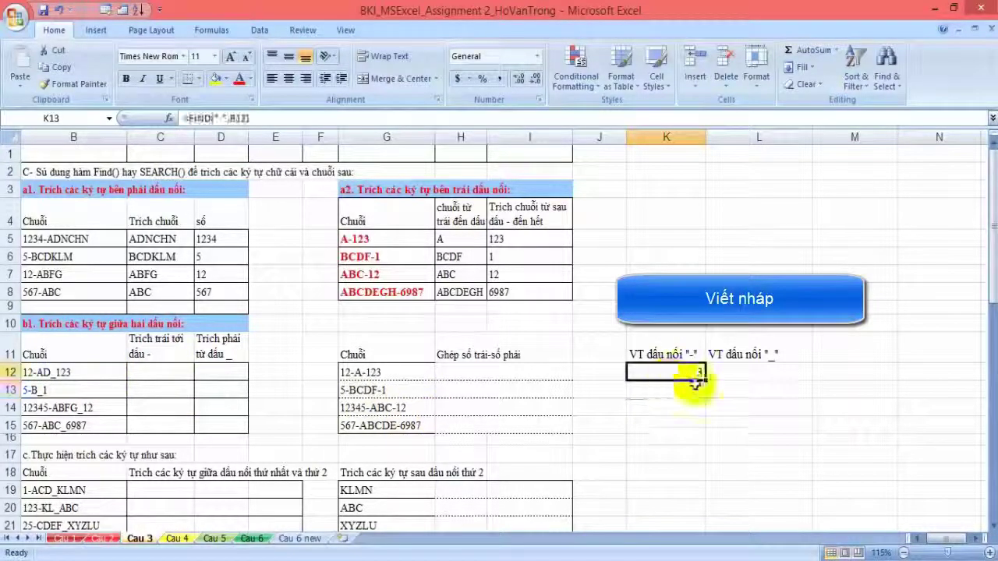
drag(704, 377, 698, 429)
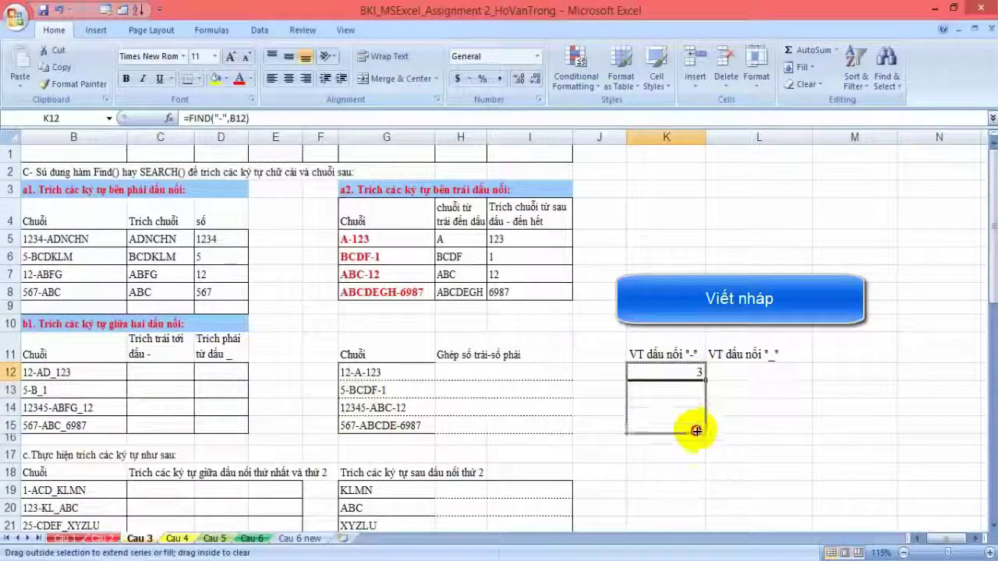
Step: Fill L12:L15 with =FIND("_",B12), giving underscore positions 6, 4, 11, 8
click(734, 373)
text(=FIND("_)
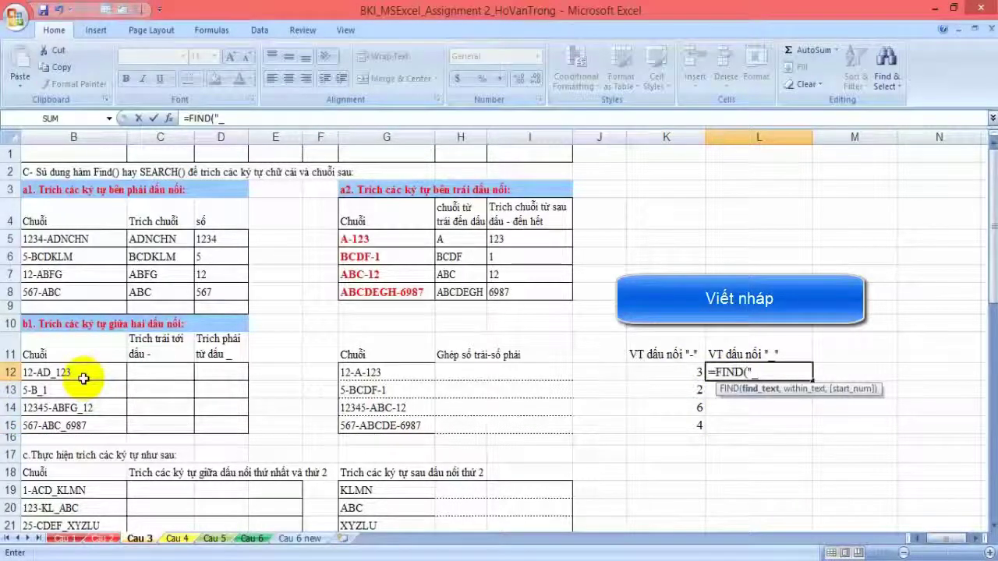
text(",)
click(83, 378)
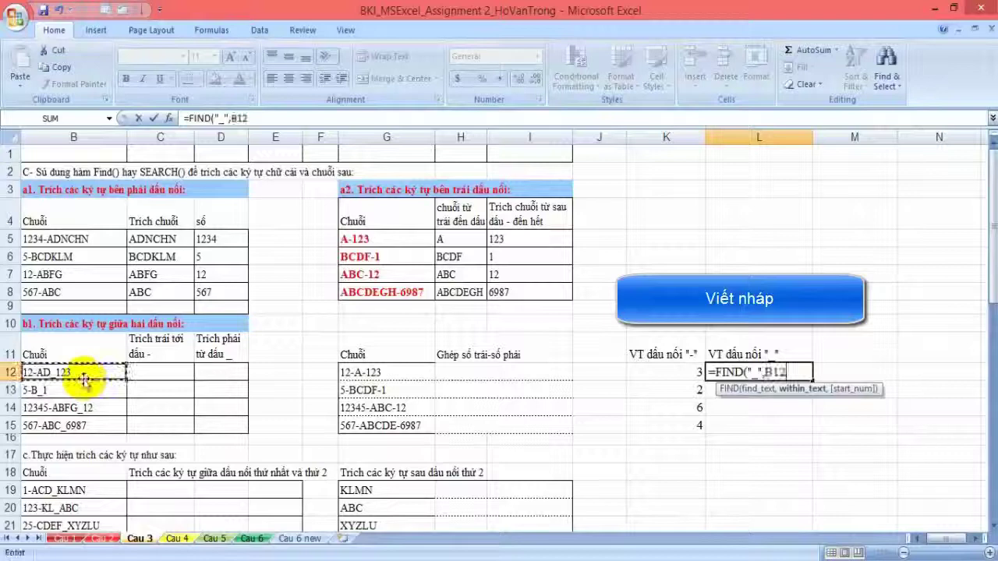
text())
key(Return)
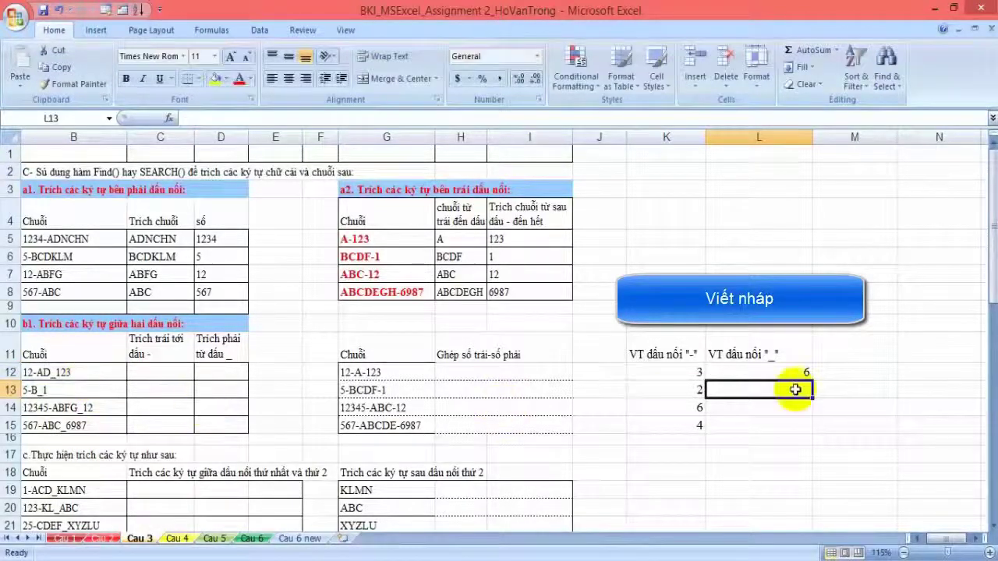
click(787, 373)
drag(811, 378, 813, 428)
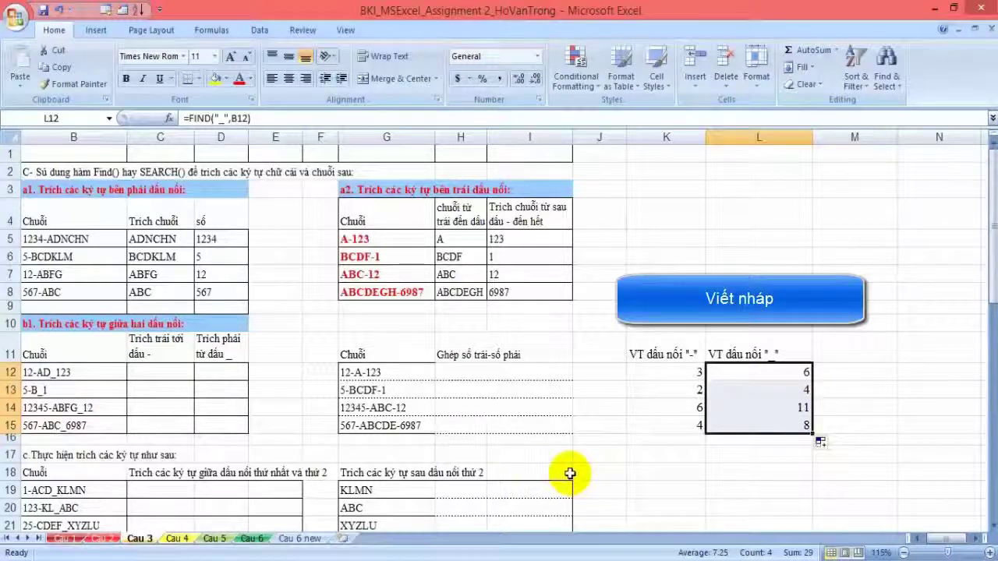
Step: Copy the 'Trích trái tới dấu -' heading from C11 into M11
click(149, 347)
key(ctrl+c)
click(835, 354)
key(Return)
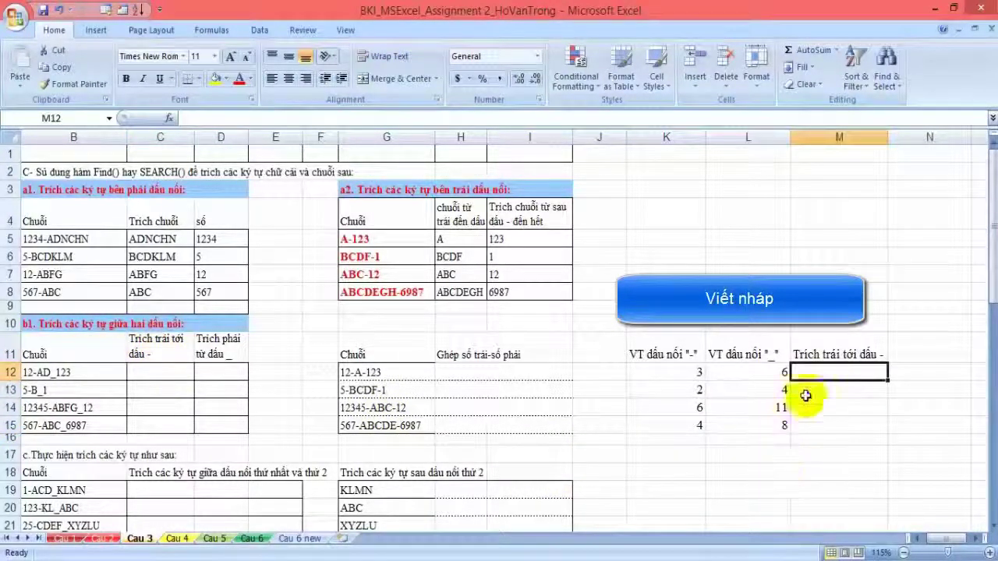
Step: Enter =LEFT(B12,K12-1) in M12 and fill to M15, giving 12, 5, 12345, 567
click(689, 374)
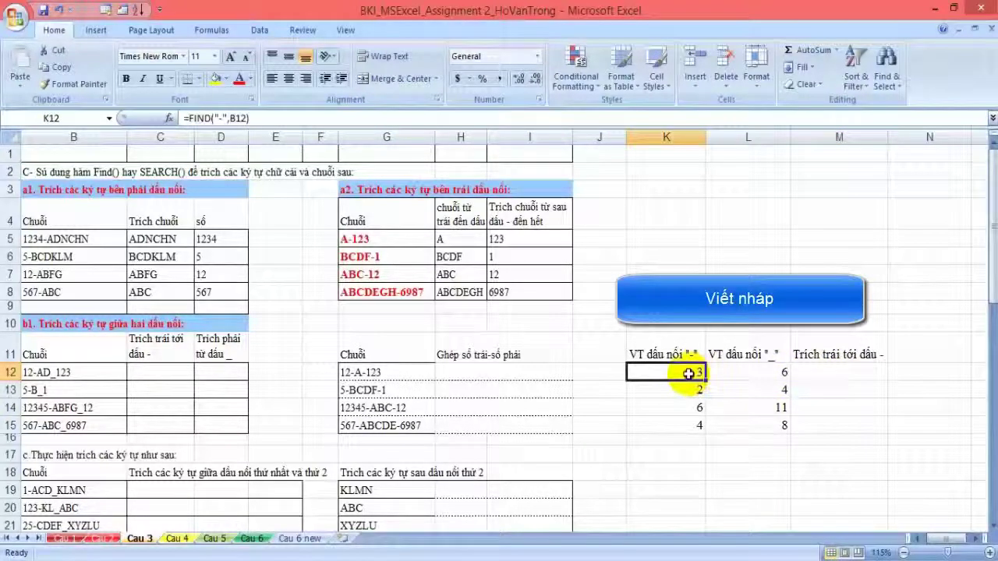
click(831, 372)
text(=)
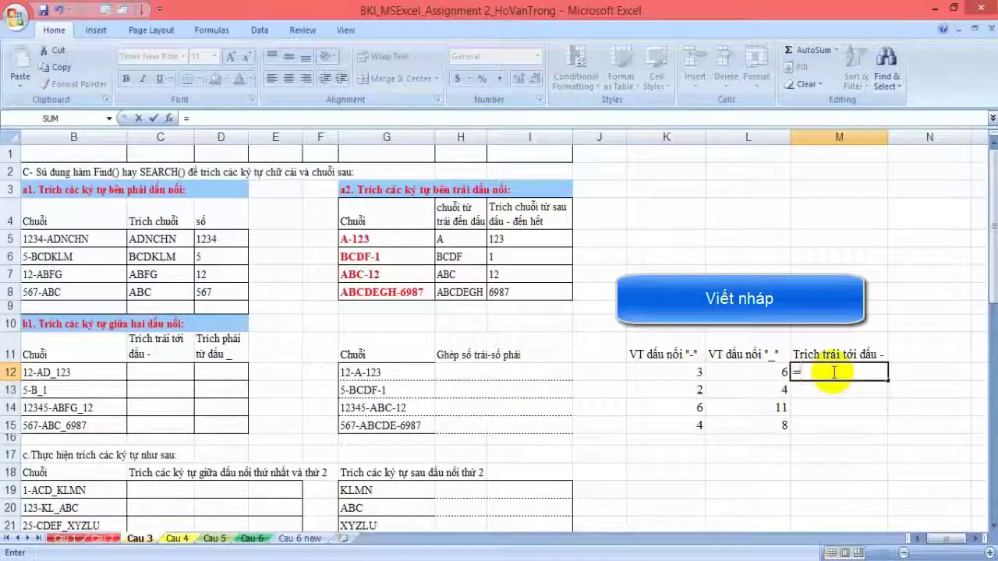
text(LEFT(B12,)
click(661, 373)
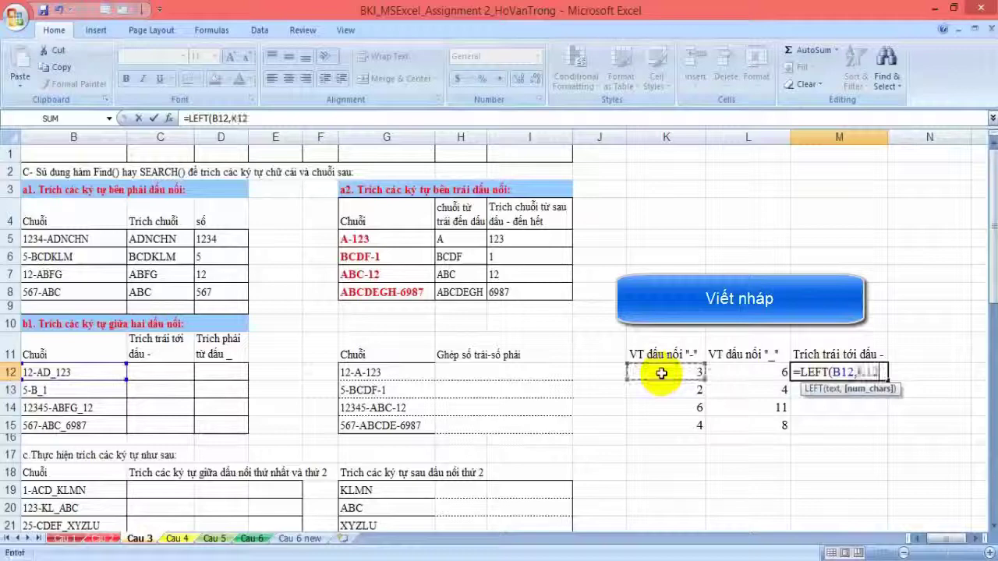
text(-1)
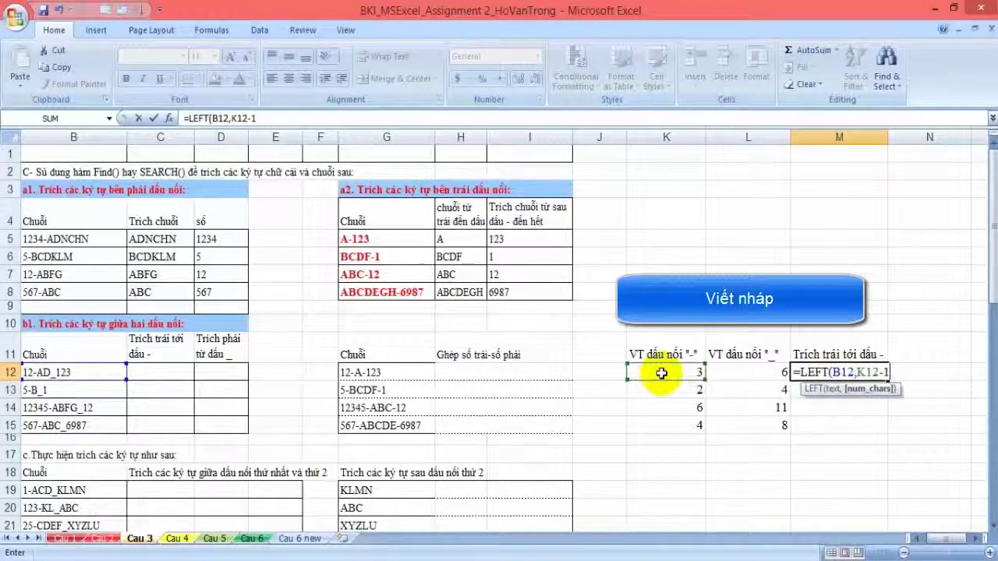
key(Return)
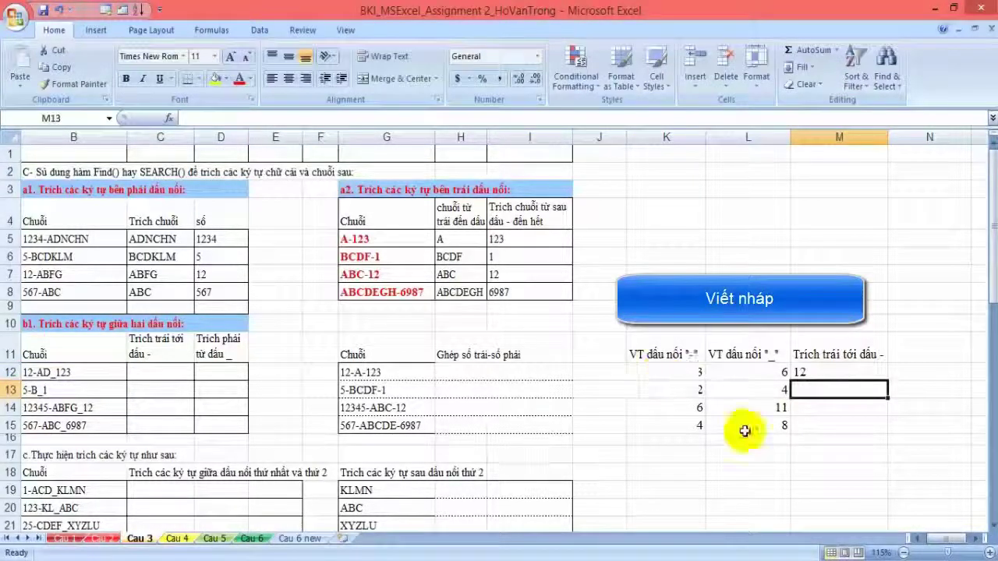
click(852, 372)
drag(887, 381, 889, 433)
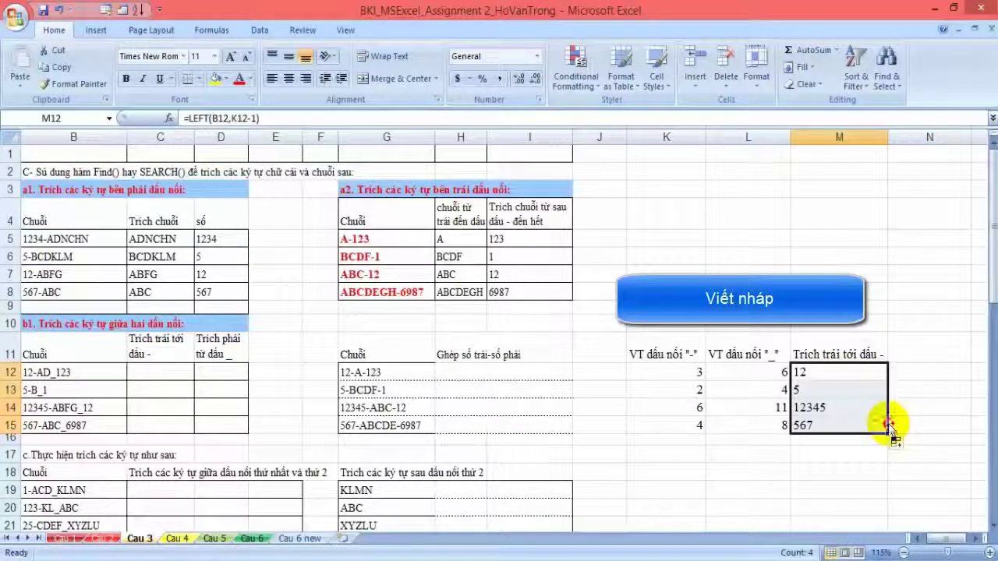
click(922, 386)
click(858, 422)
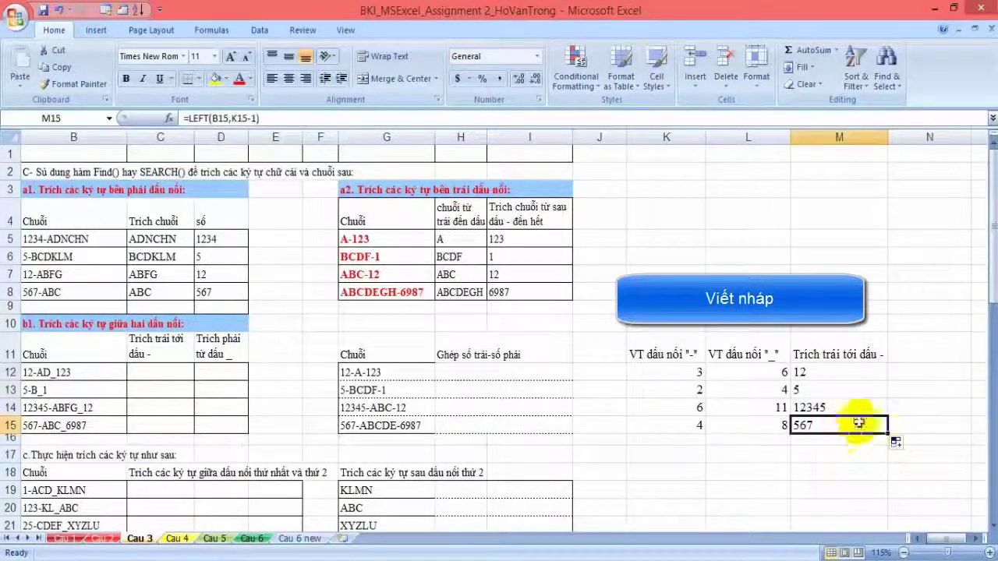
click(916, 355)
Step: Label N11 'Trích phải tới dấu _' and enter a RIGHT/LEN formula subtracting L12 in N12
text(Trích phải tới dấu _)
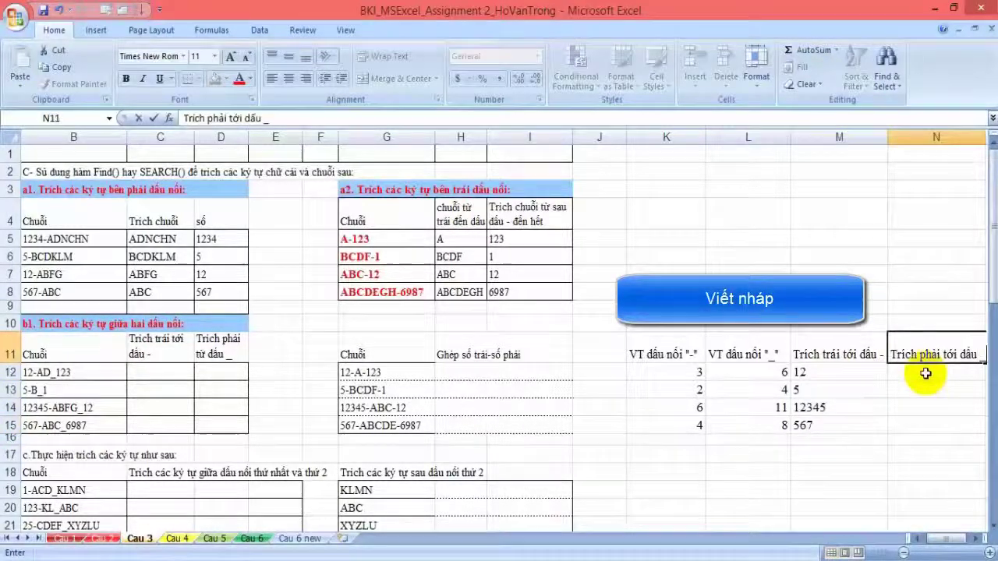
click(926, 373)
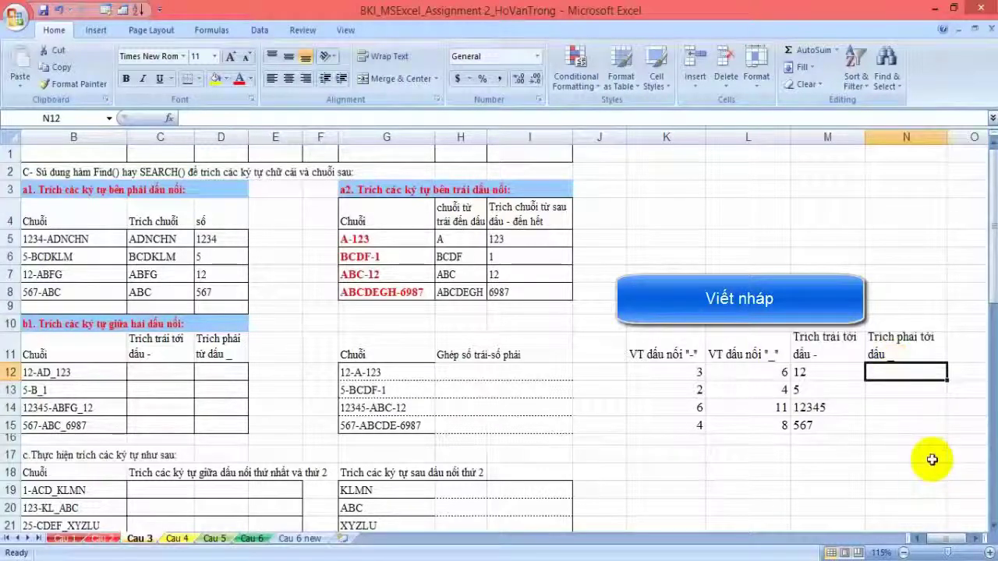
text(=r)
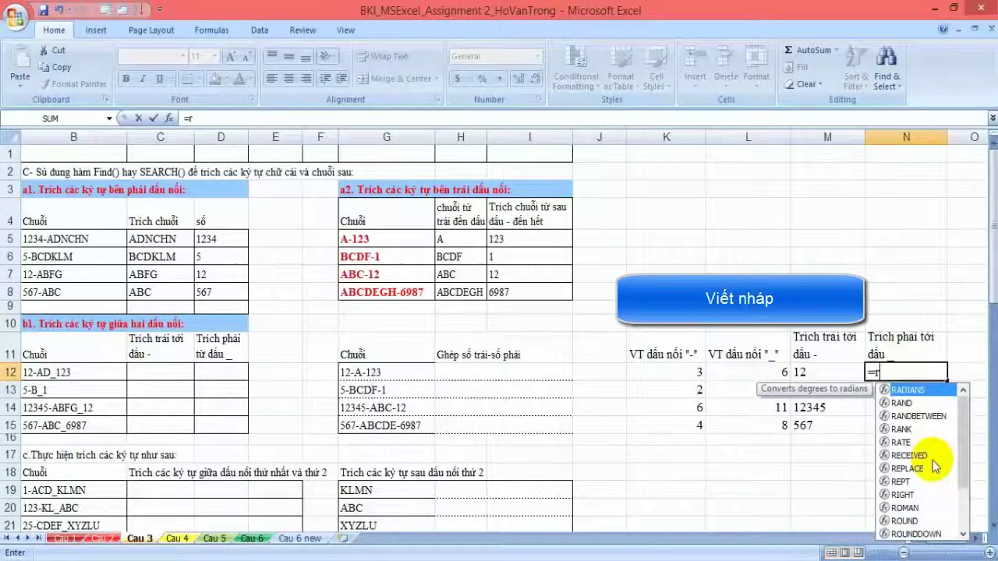
text(IGHT()
click(47, 372)
text(,LEN()
click(47, 372)
text()-)
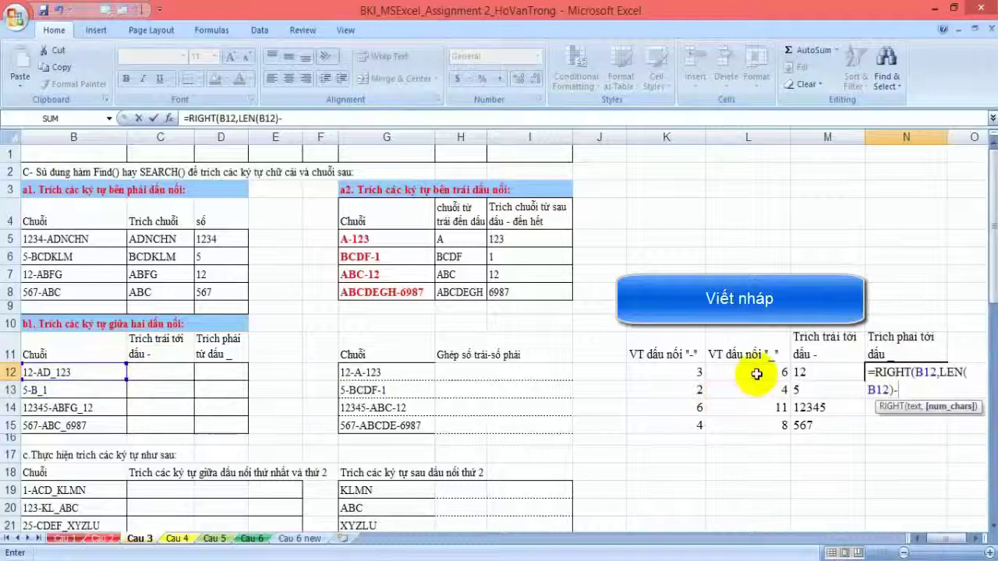
click(757, 374)
key(Return)
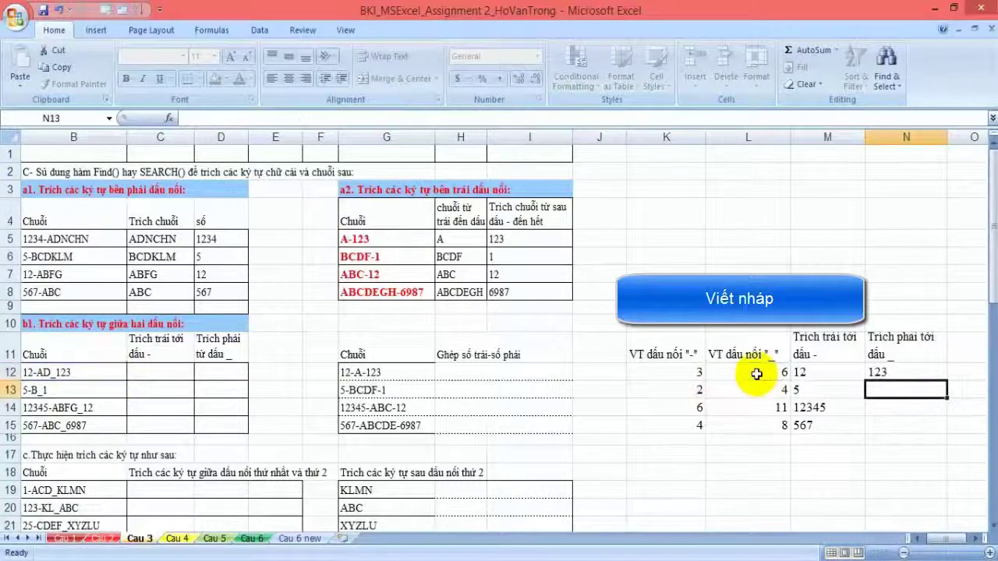
Step: Copy the N12 formula down to N15 (123, 1, 12, 6987) and recheck the M12 formula
click(909, 375)
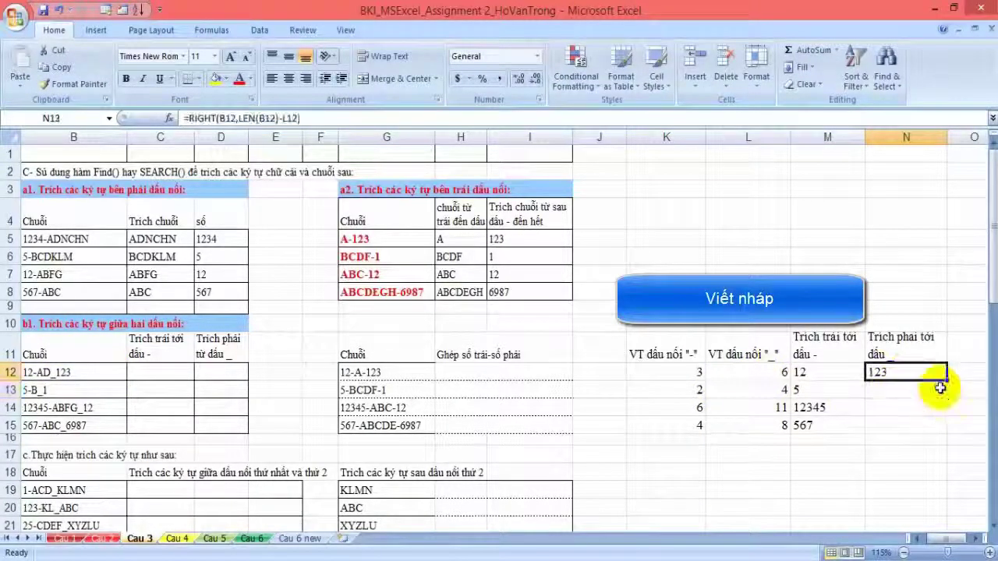
drag(948, 381, 935, 430)
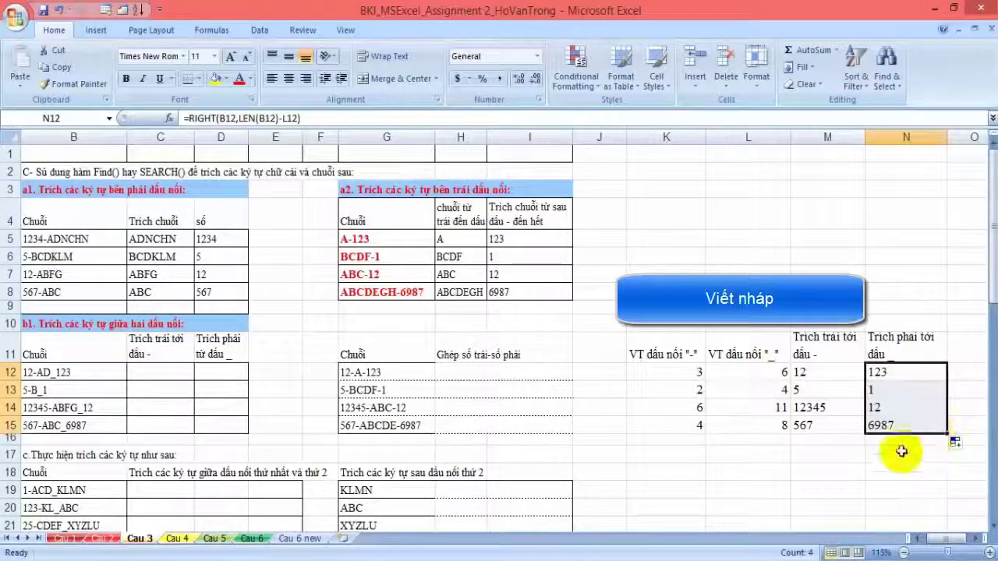
click(860, 460)
click(874, 372)
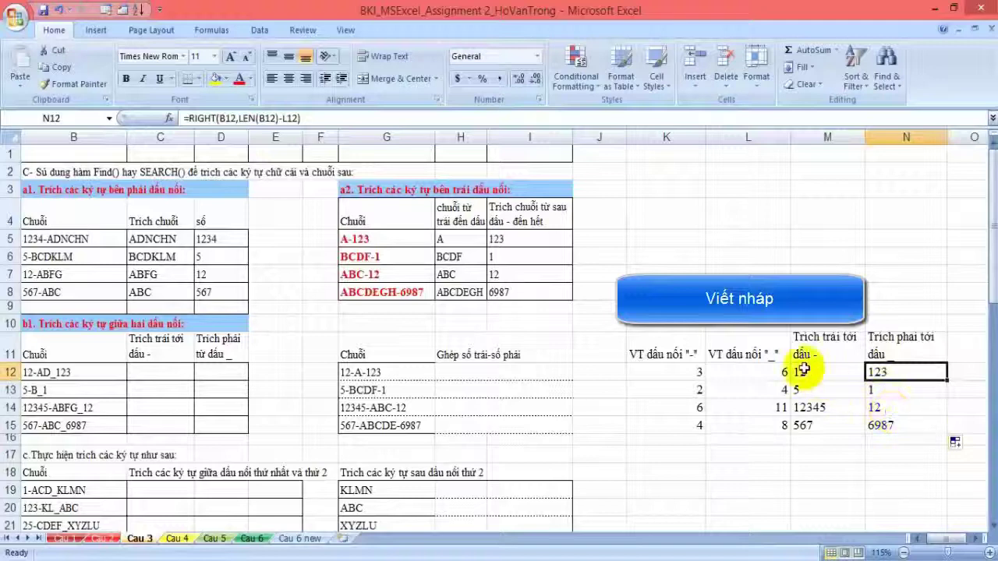
drag(813, 375, 905, 428)
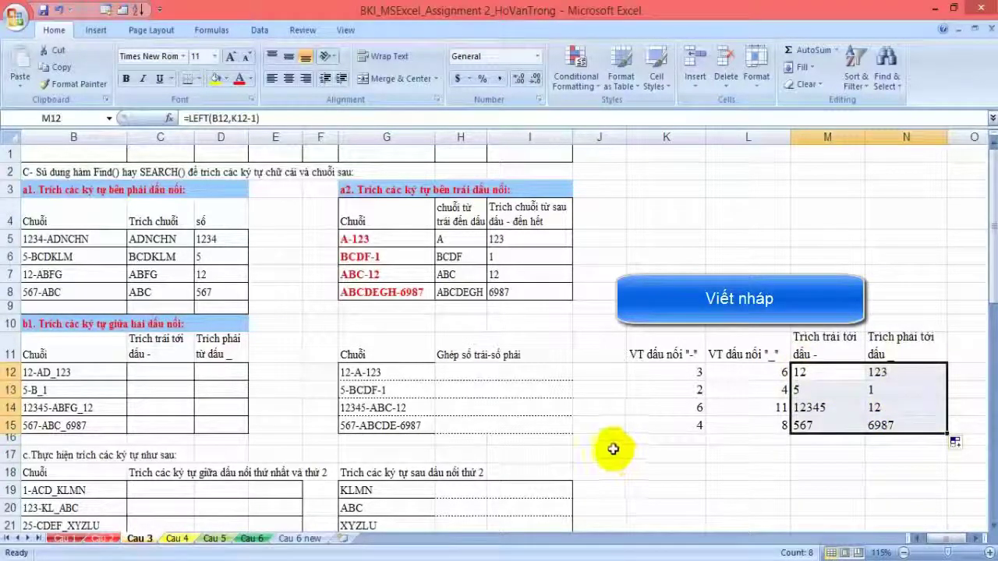
click(811, 372)
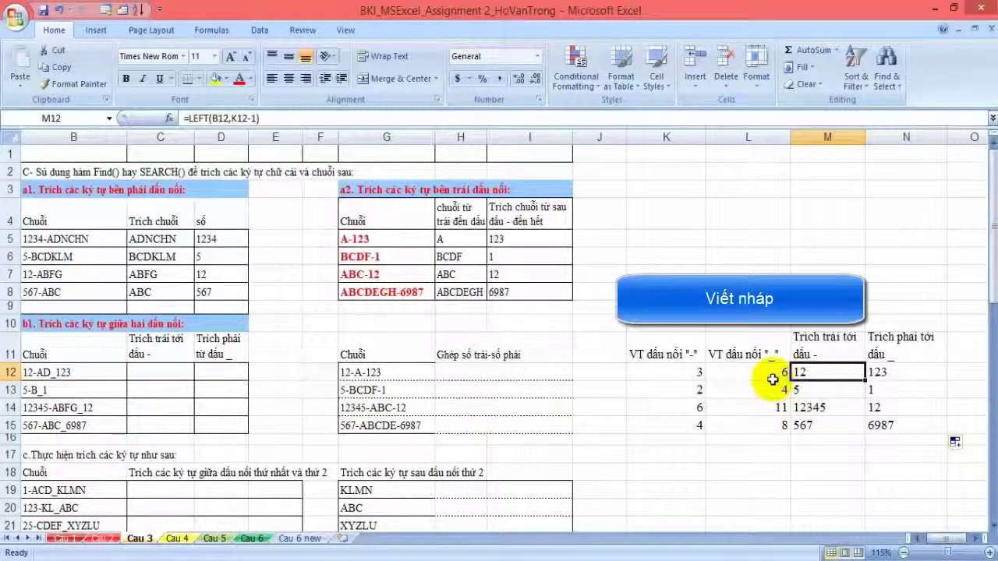
click(252, 118)
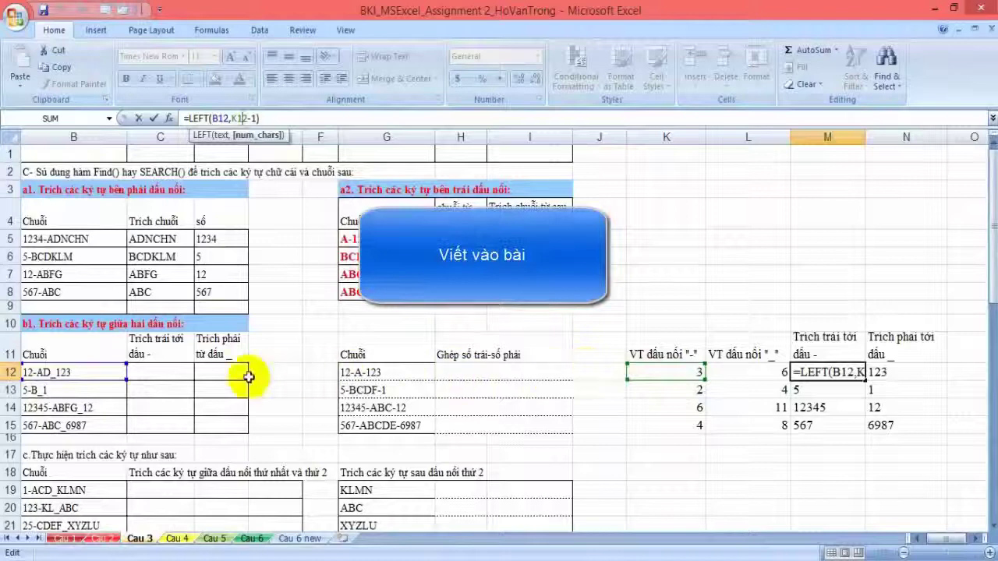
key(ctrl+Return)
Step: Fill C12:C15 with =LEFT(B12,FIND("-",B12)-1), giving 12, 5, 12345, 567
click(166, 373)
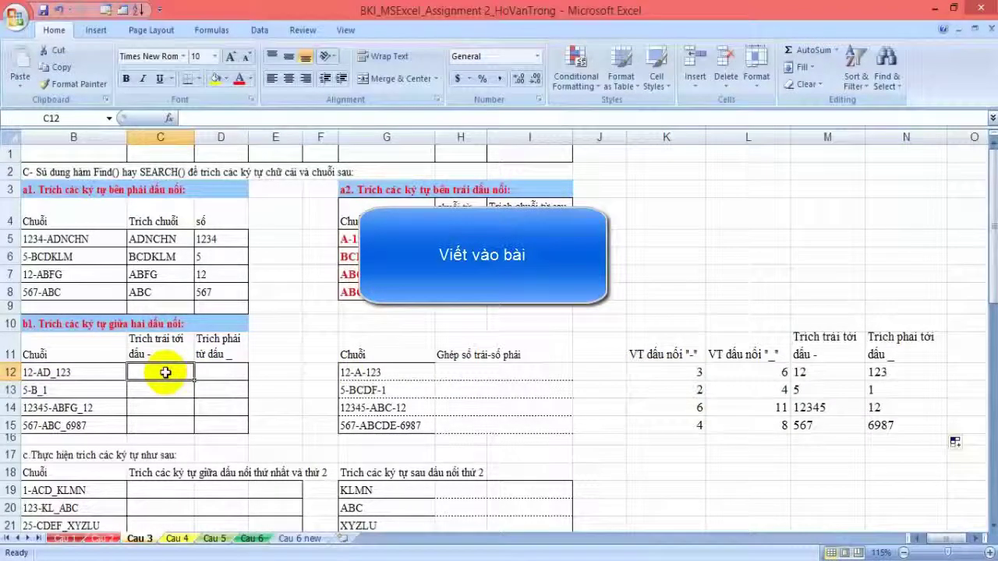
text(=)
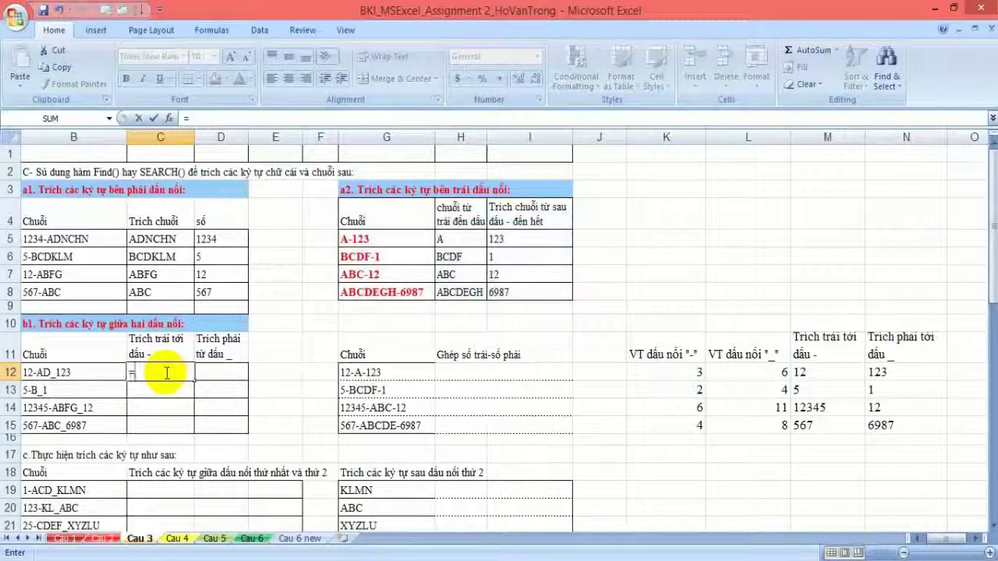
text(LEFT()
click(83, 371)
text(,FIND("-",)
click(84, 371)
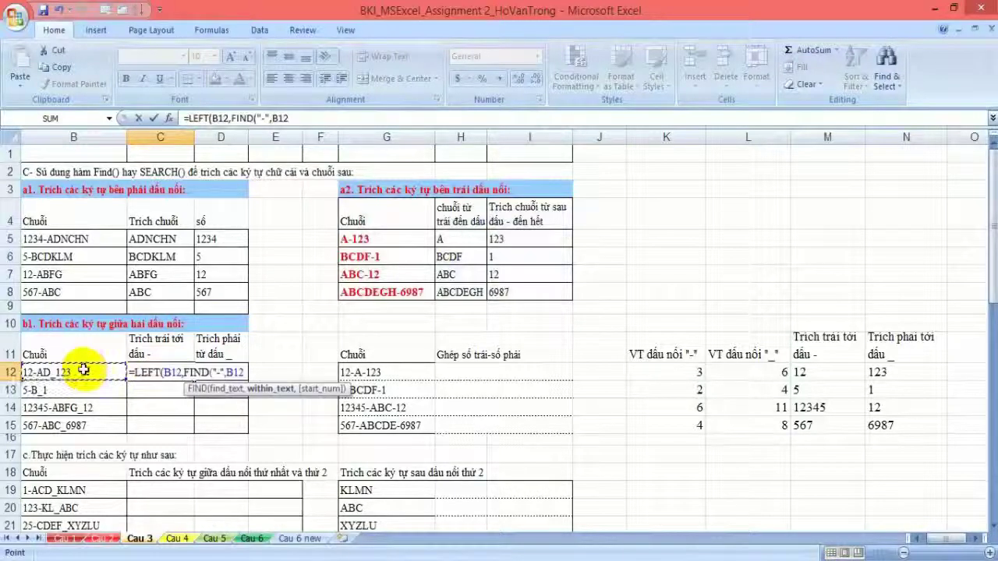
text()-1)
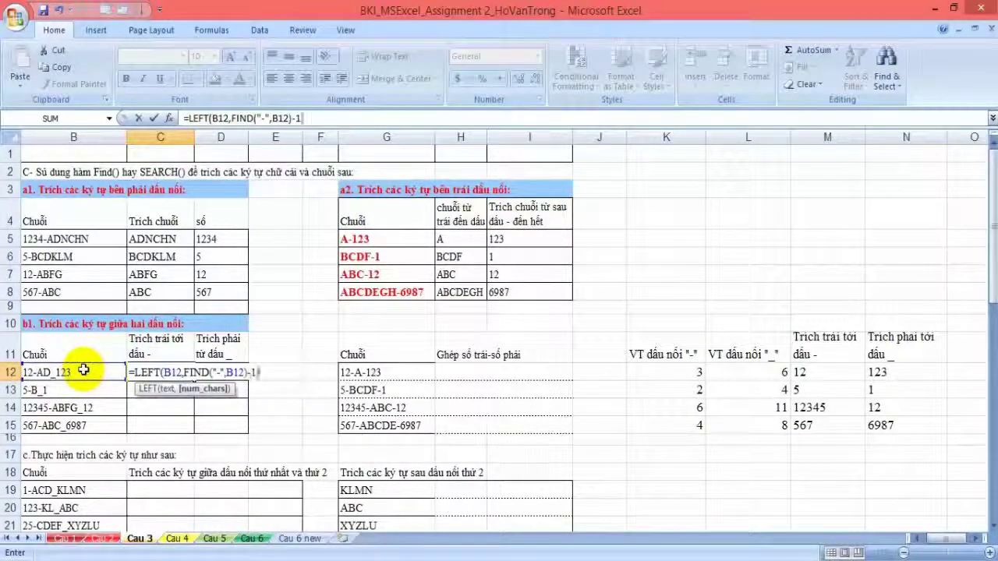
key(Return)
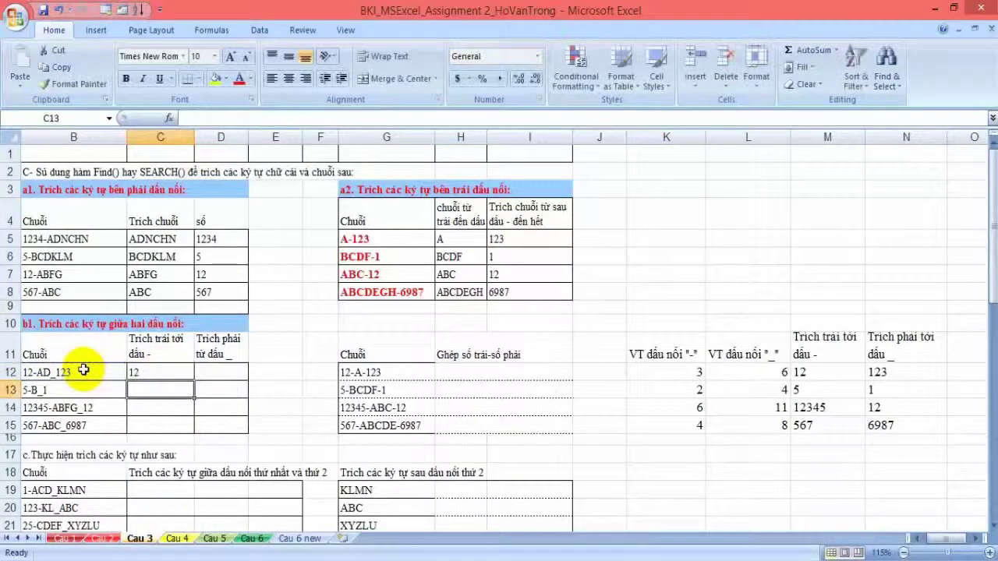
click(185, 377)
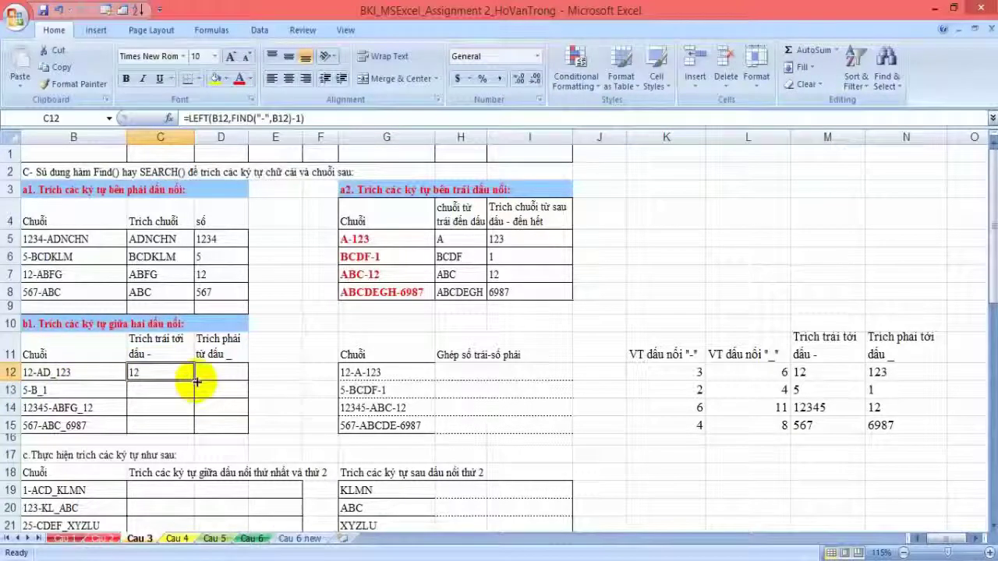
drag(195, 382, 196, 428)
Step: Fill D12:D15 with =RIGHT(B12,LEN(B12)-FIND("_",B12)), giving 123, 1, 12, 6987
click(232, 374)
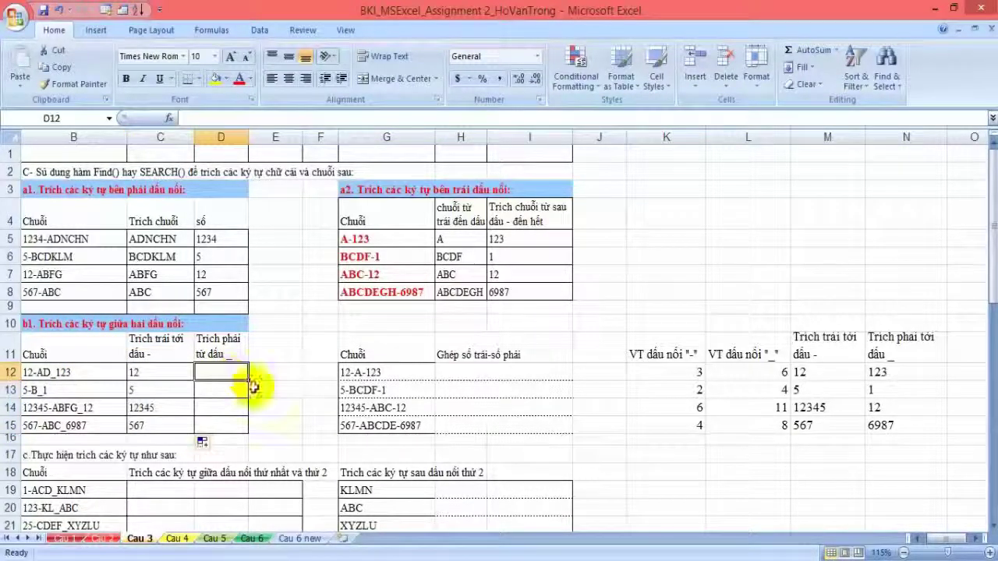
text(=)
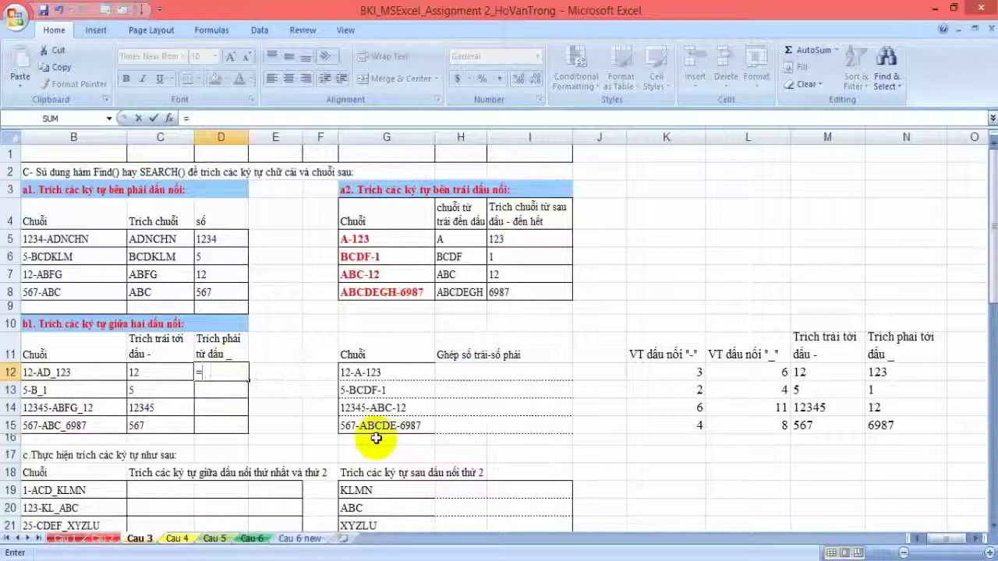
text(RIGHT()
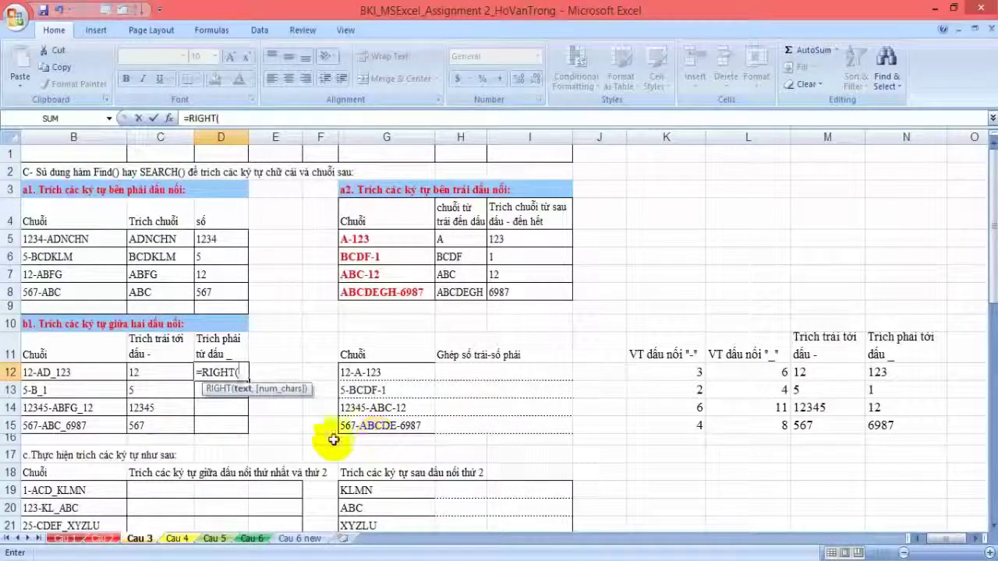
click(37, 372)
text(,LEN(B12)-FIND("_",B12)
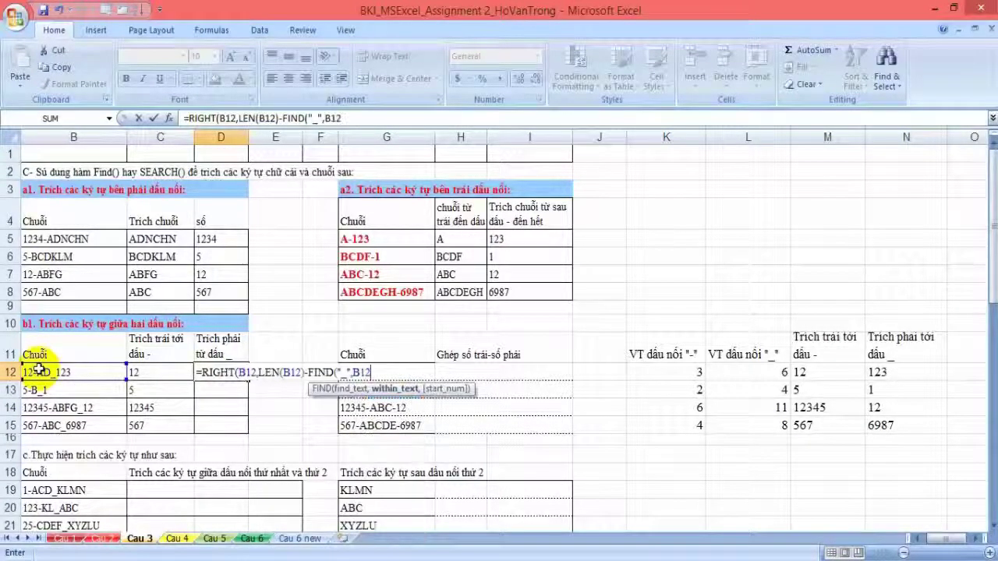
text())
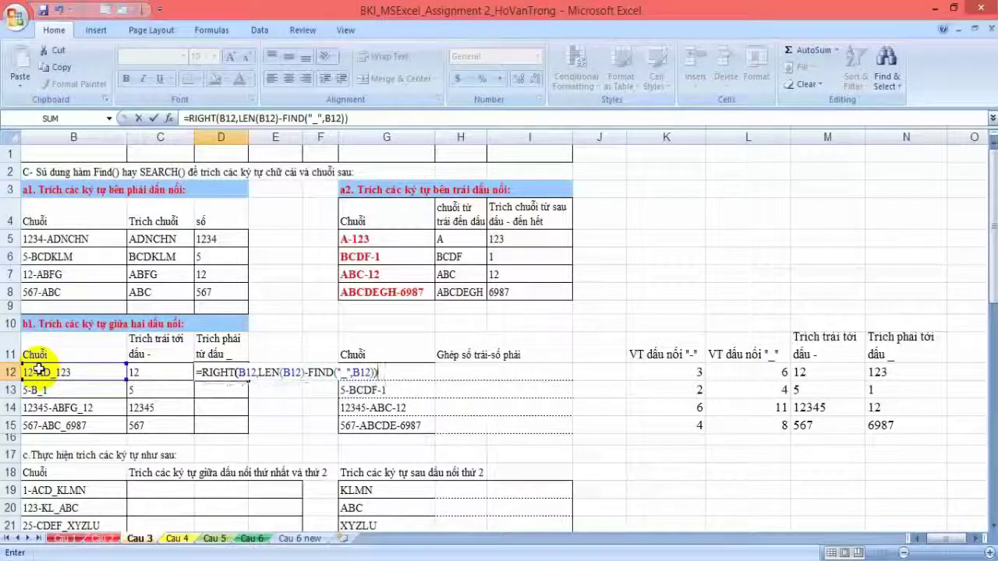
key(Return)
click(222, 375)
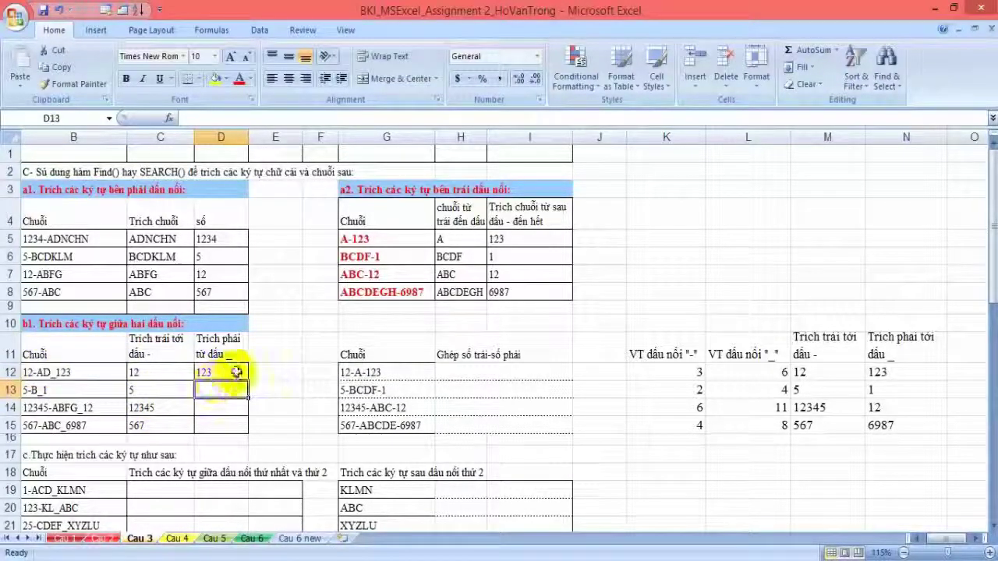
drag(248, 381, 250, 429)
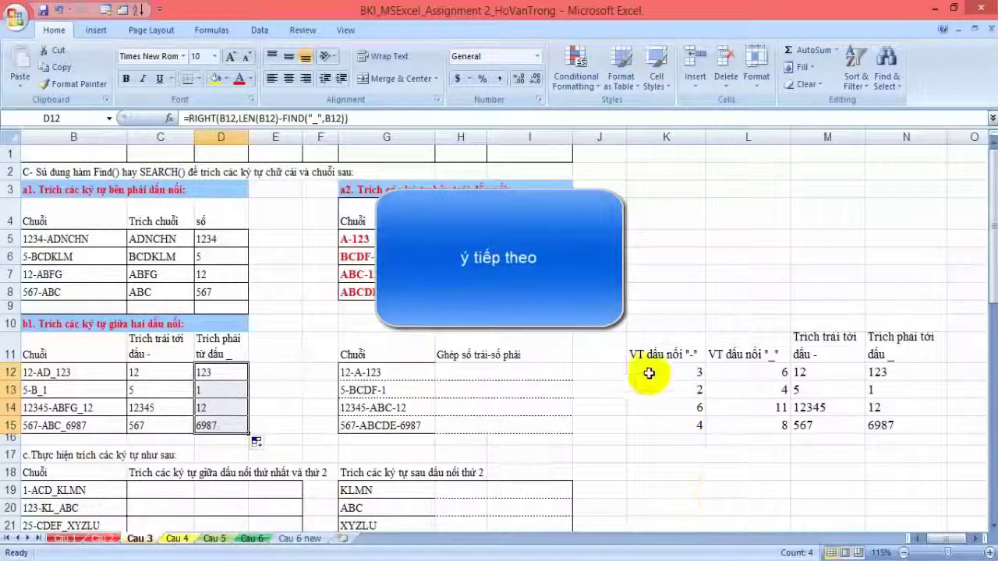
Step: Delete the old scratch calculations in J10:N16
drag(605, 326, 912, 444)
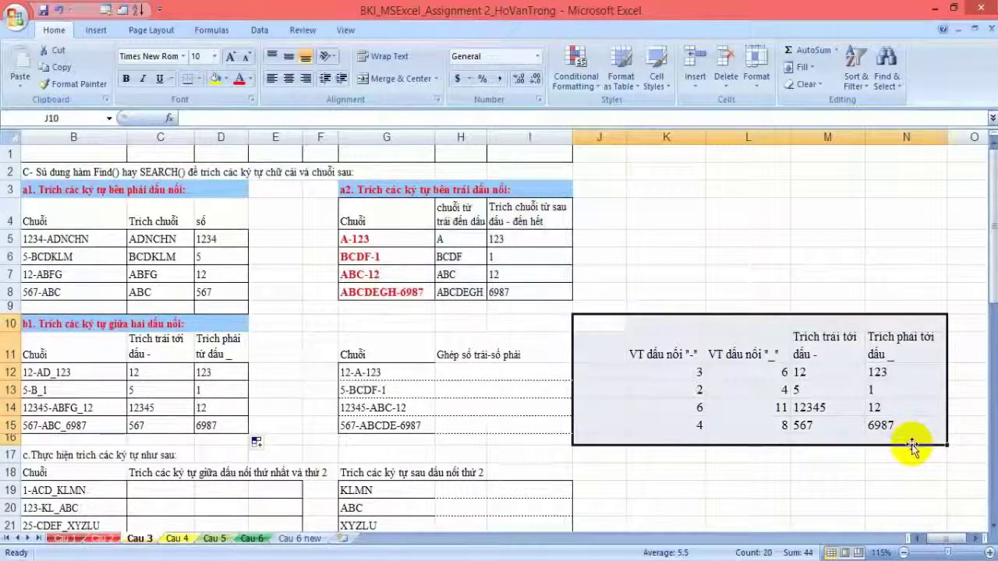
key(Delete)
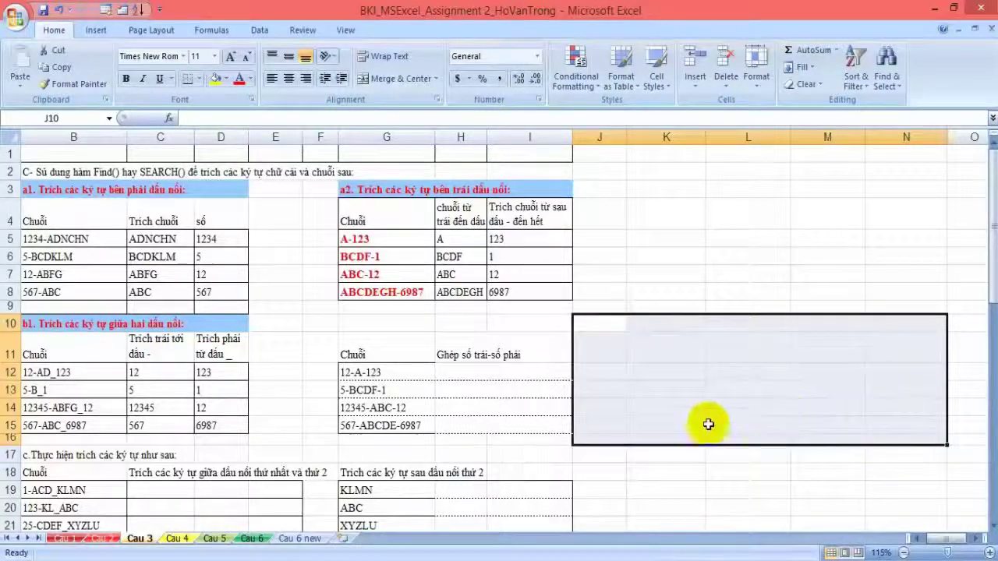
click(698, 422)
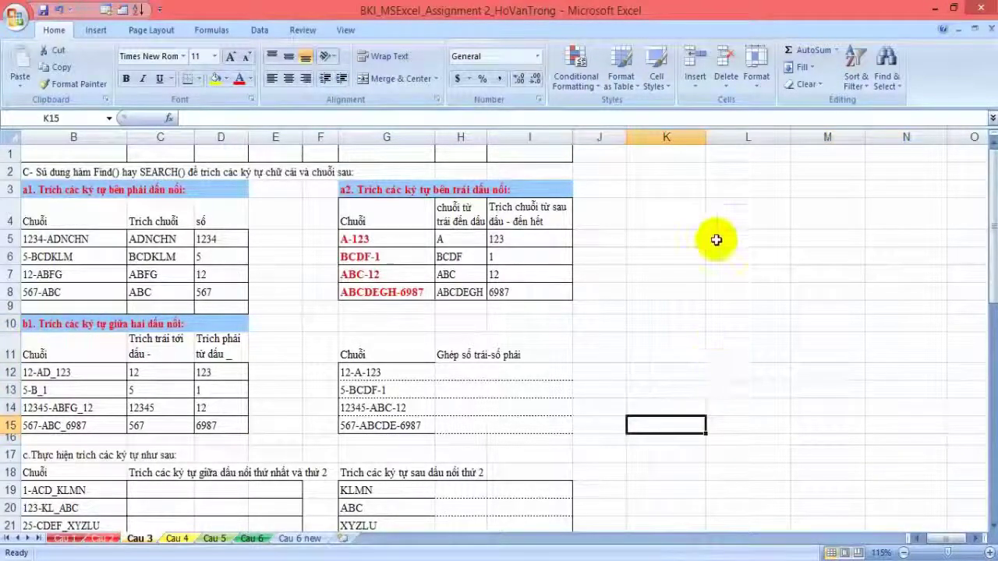
Step: Add helper headings 'VT dấu "-" thứ nhất' in K11 and 'VT dấu "-" thứ hai' in L11
click(667, 353)
scroll(667, 347, down, 1)
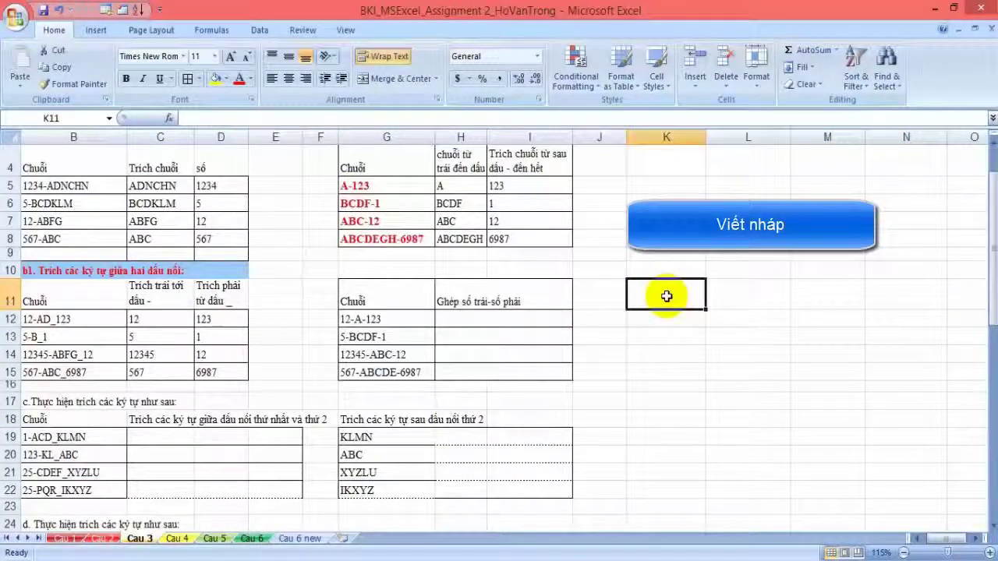
text(v)
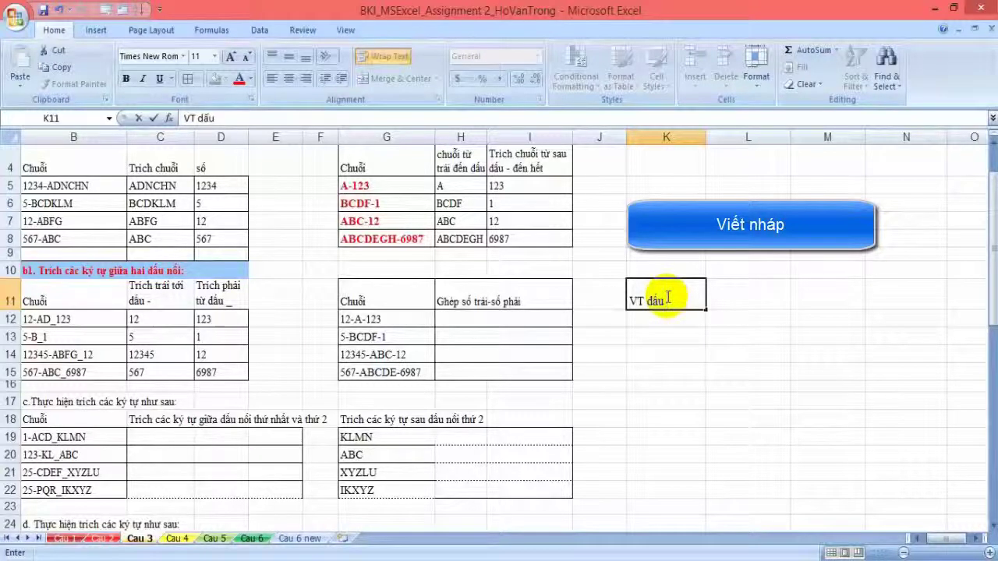
text("-" thứ nhất)
key(Return)
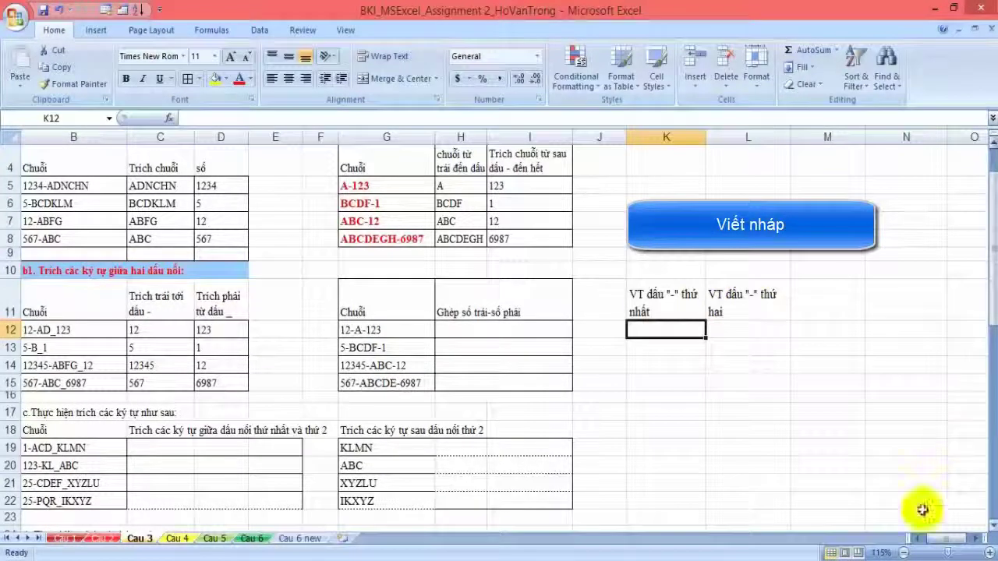
Step: Fill K12:K15 with =FIND("-",G12) for the first-dash positions 3, 2, 6, 4
text(=FIND()
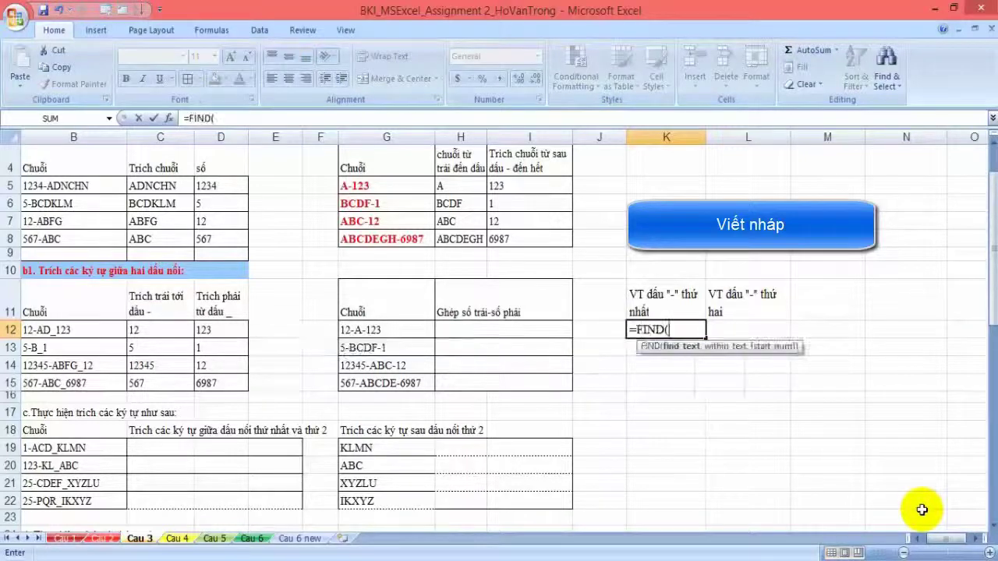
text("-",)
click(383, 330)
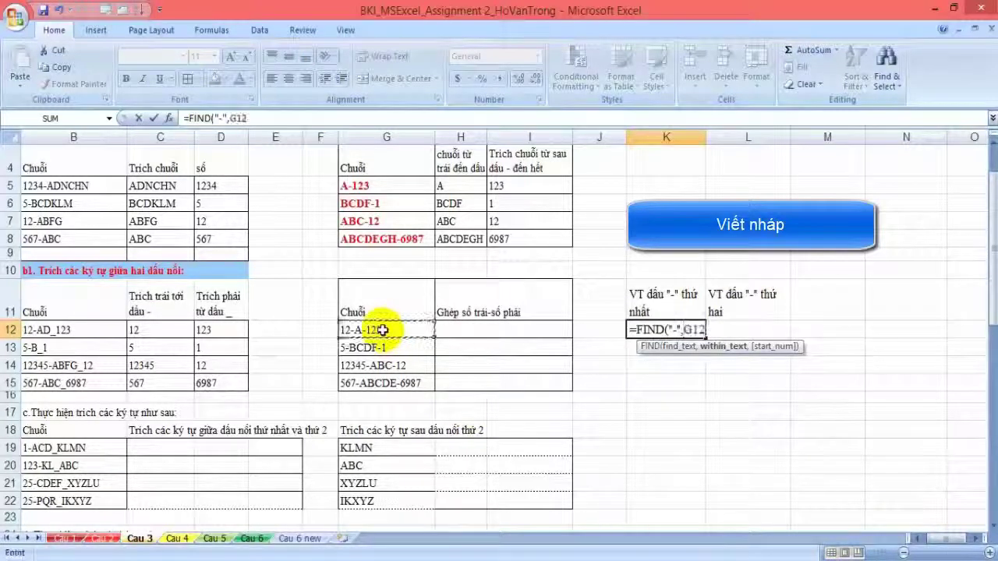
text())
key(Return)
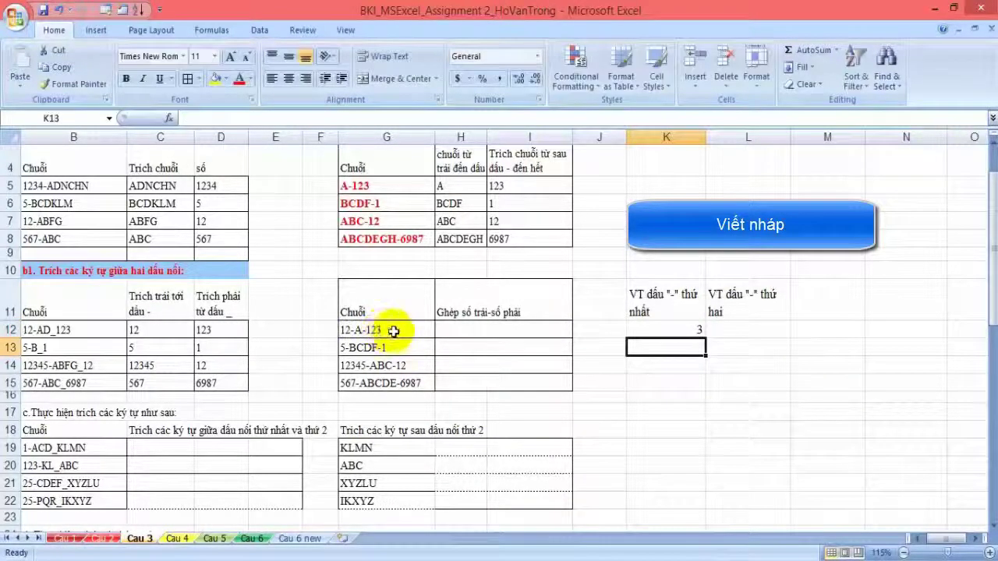
click(669, 312)
click(690, 330)
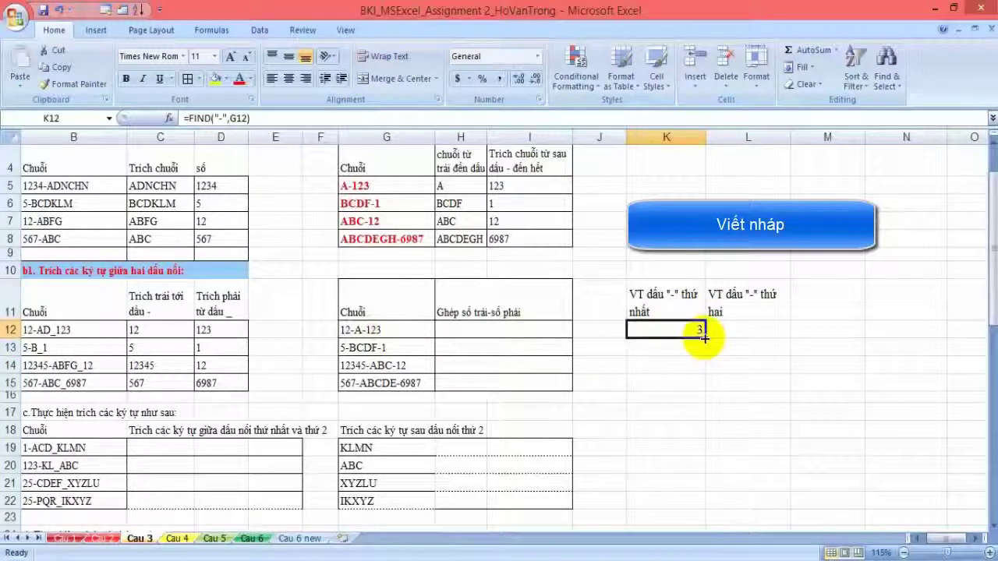
drag(704, 337, 697, 387)
click(745, 333)
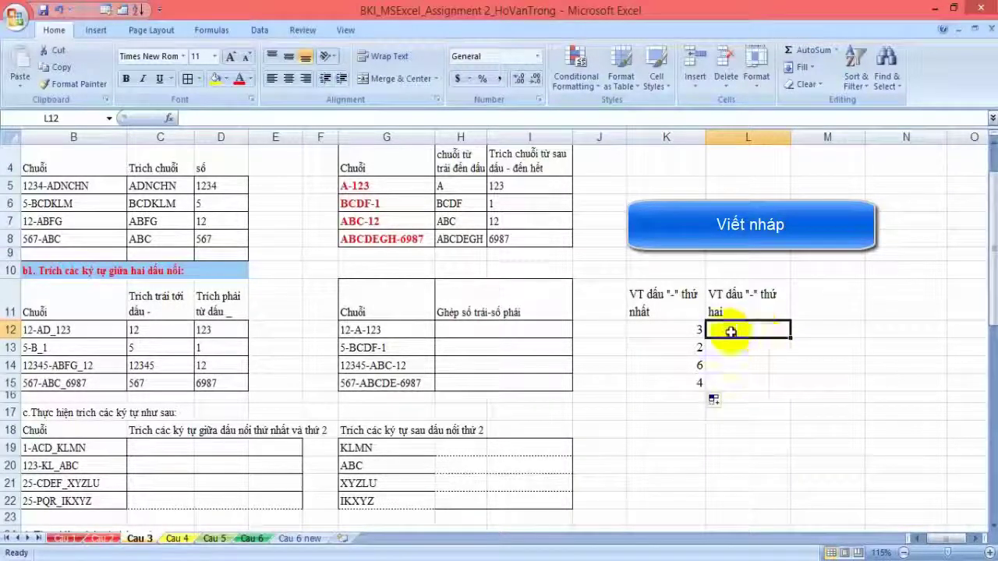
click(668, 332)
Step: Fill L12:L15 with =FIND("-",G12,K12+1), giving 5, 7, 10, 10, and narrow columns K and L
click(751, 328)
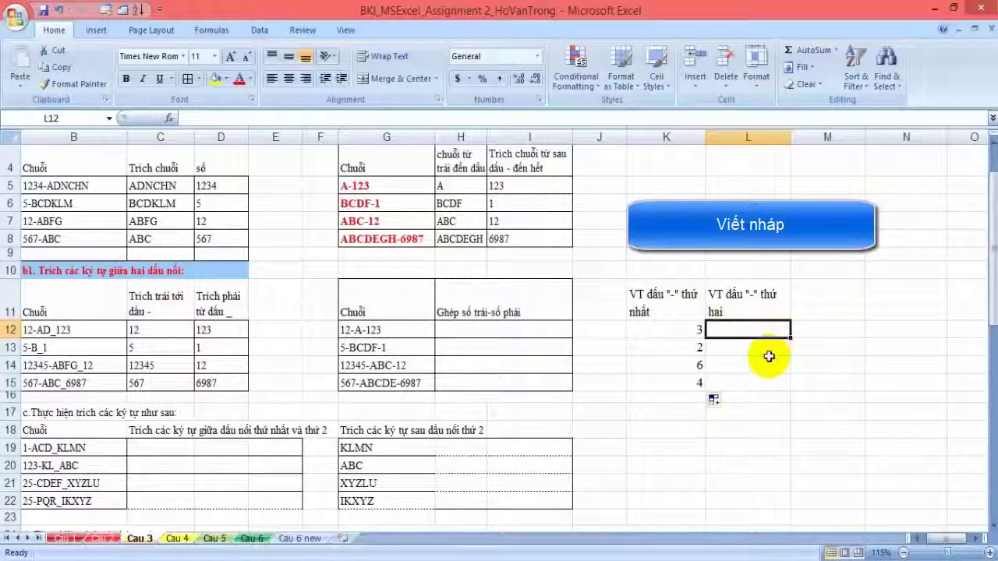
text(=fin)
key(Tab)
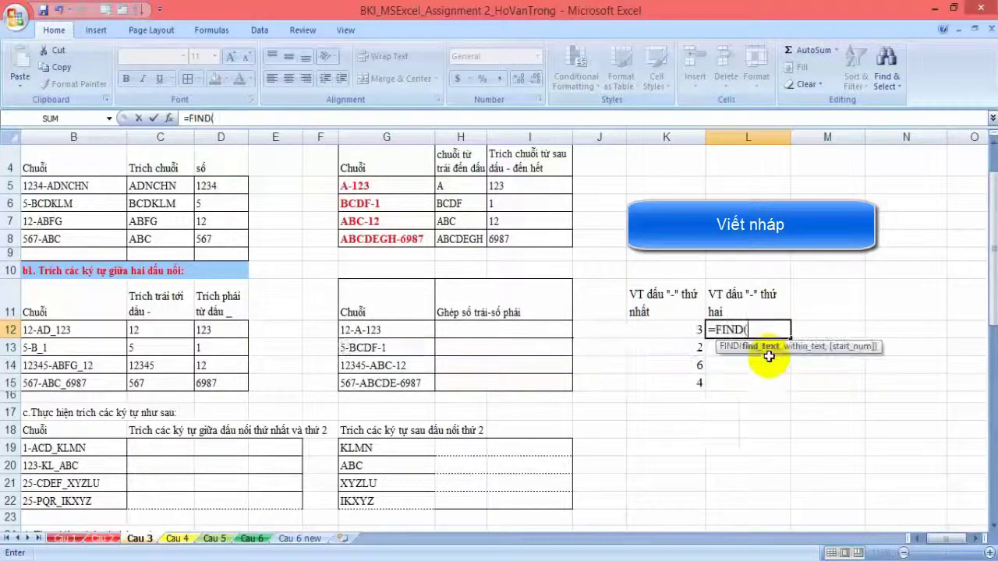
text("-",)
click(402, 329)
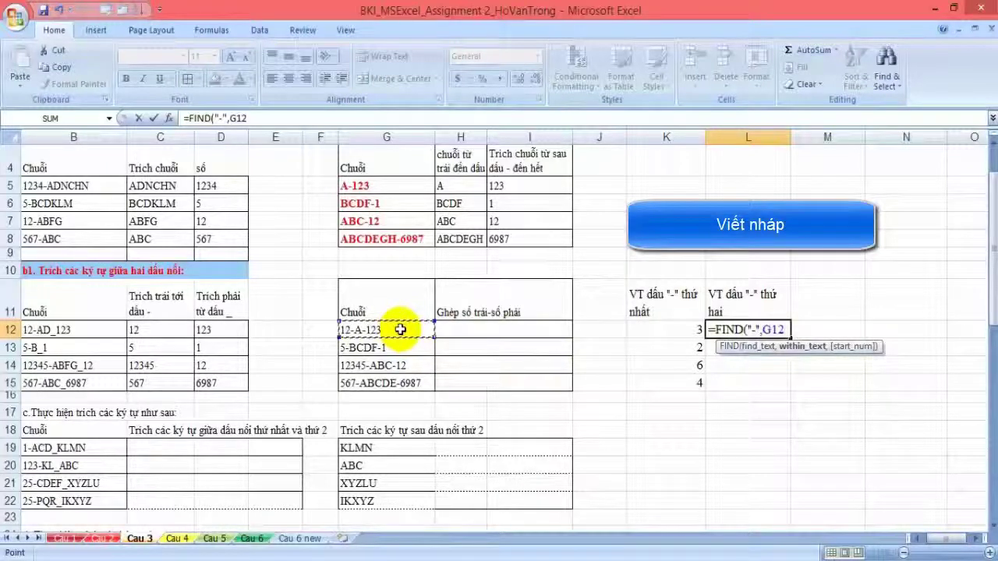
text(,)
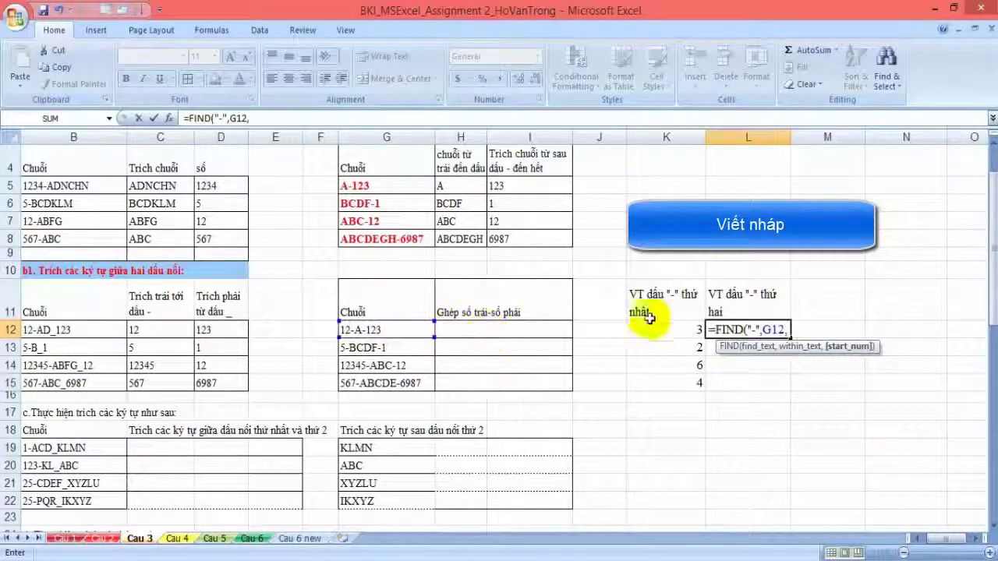
click(670, 333)
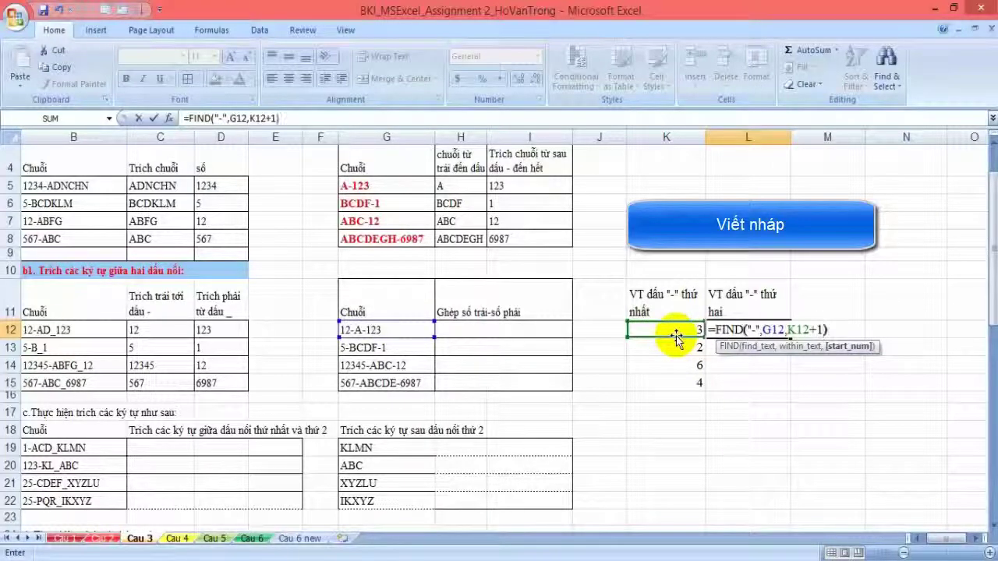
key(Return)
click(763, 332)
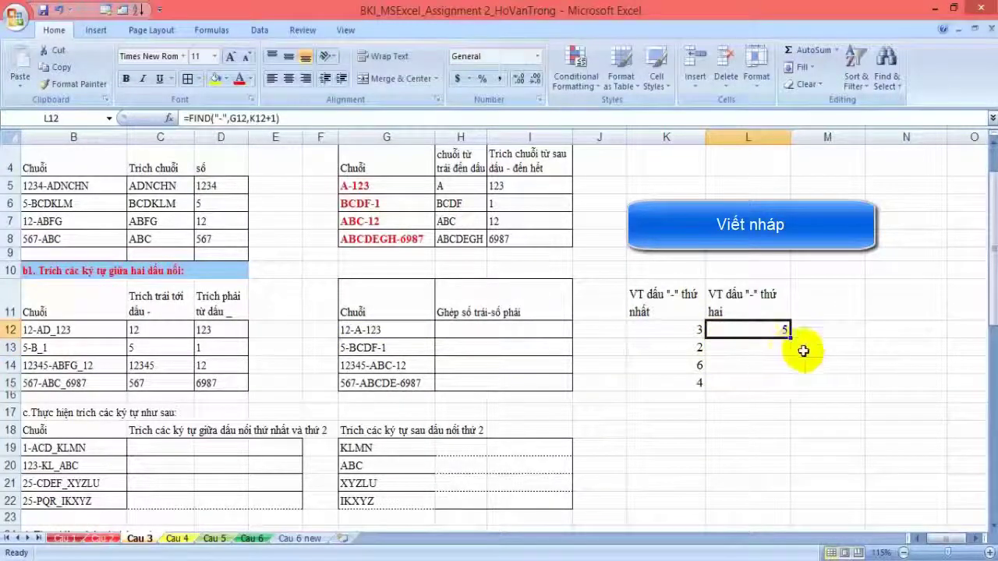
drag(790, 339, 780, 397)
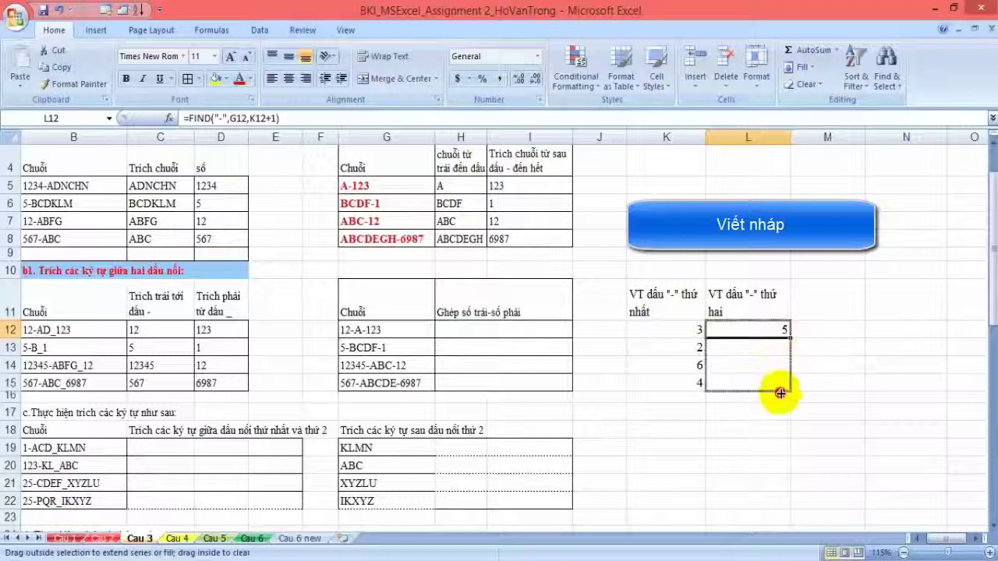
click(884, 348)
drag(705, 138, 683, 138)
drag(769, 138, 739, 143)
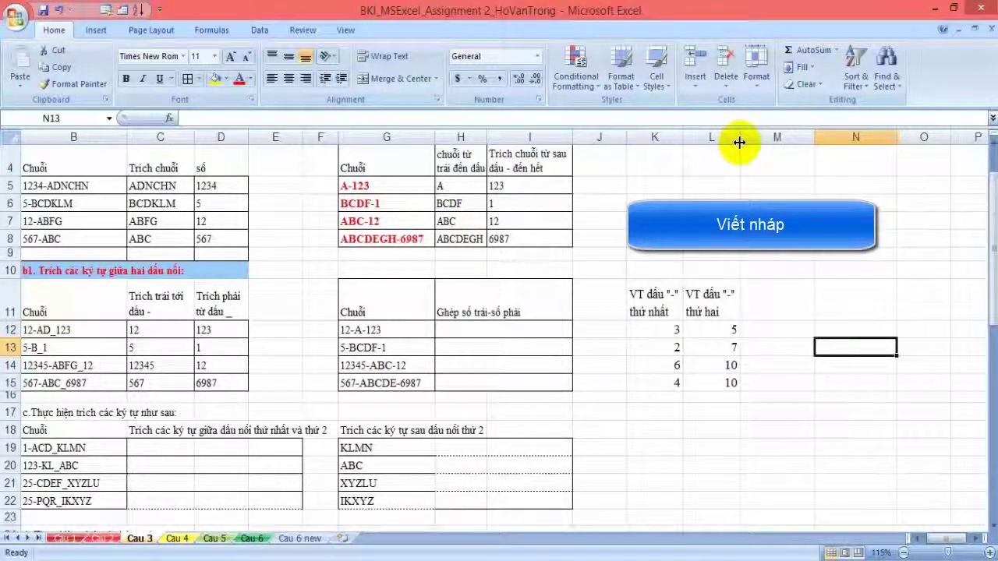
Step: Type the heading 'Số trái' in M11
click(781, 308)
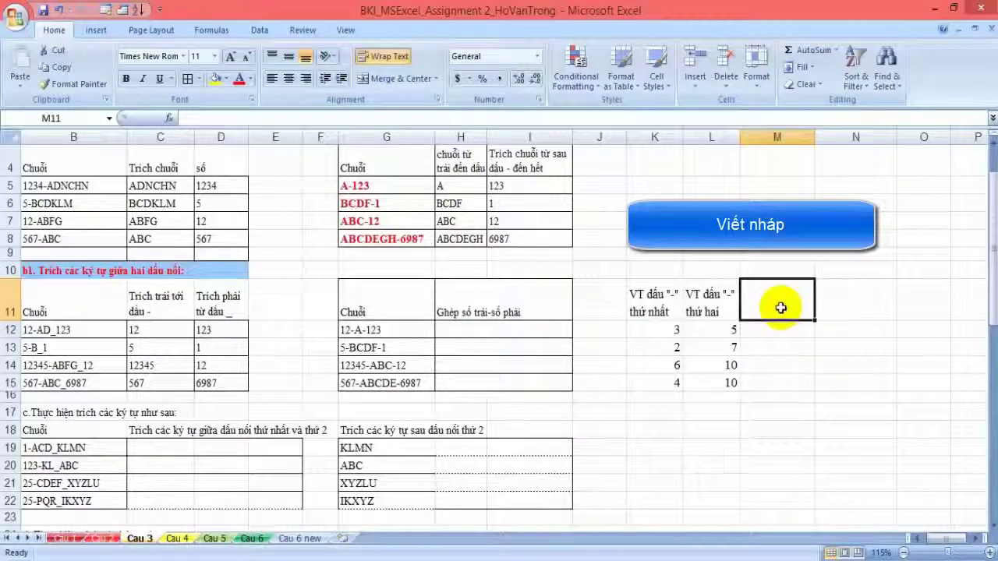
text(Số trái)
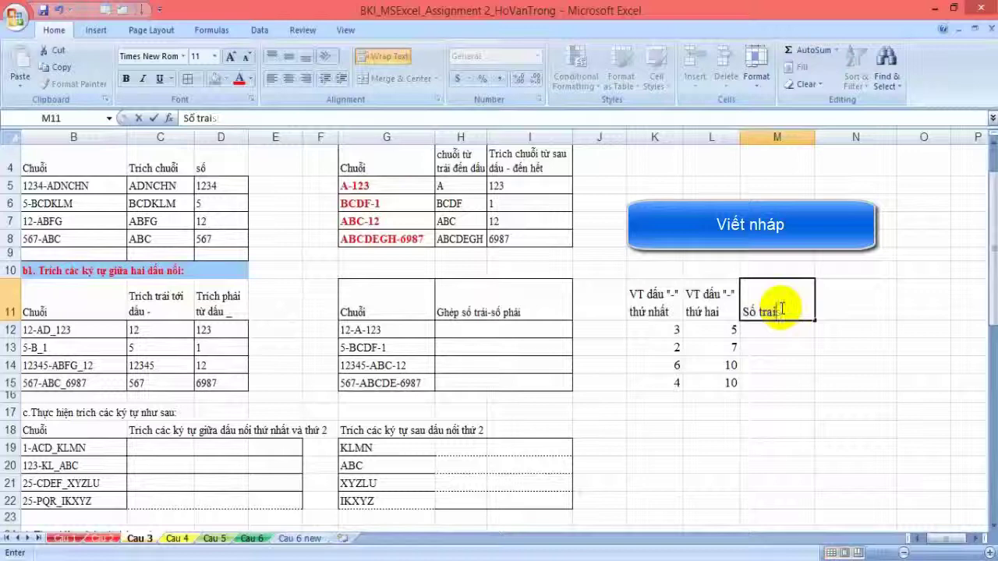
key(Return)
Step: Fill M12:M15 with =LEFT(G12,K12-1), giving 12, 5, 12345, 567
text(=)
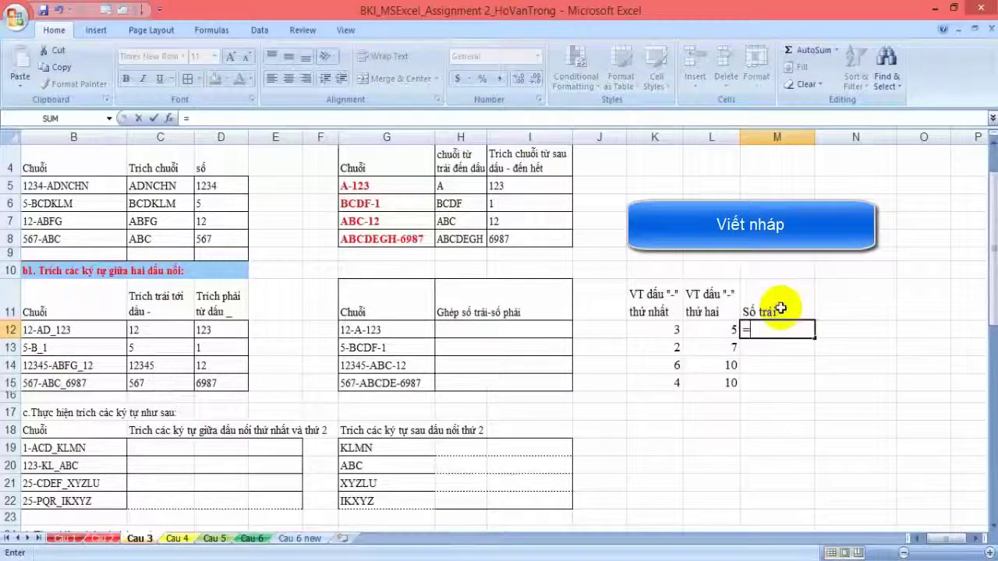
text(left)
key(Tab)
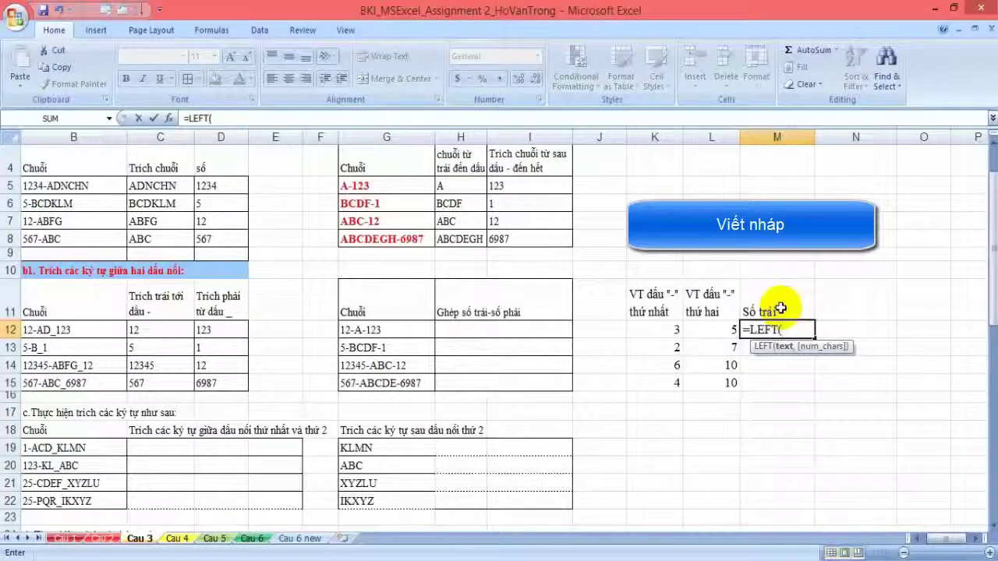
click(375, 332)
text(,)
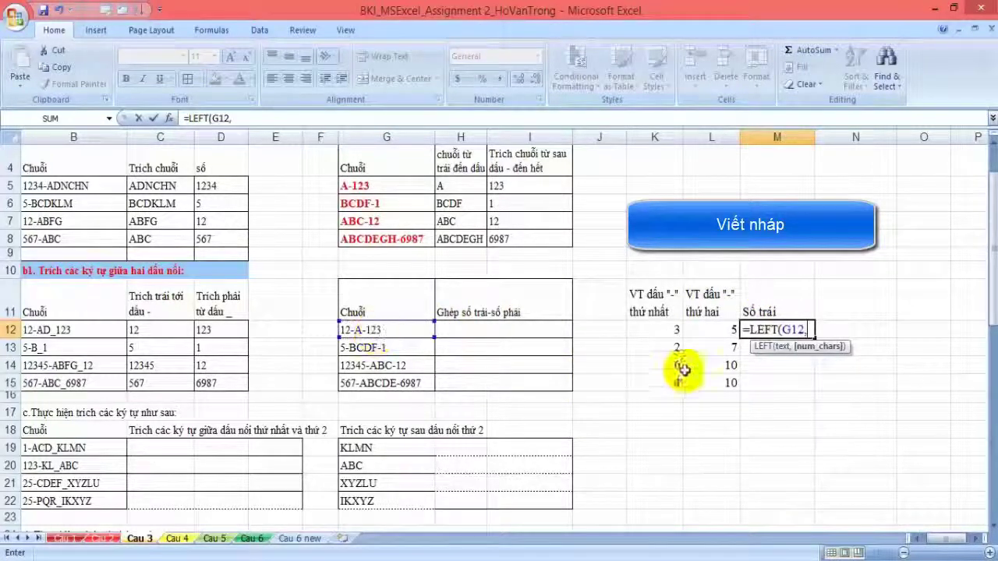
click(664, 332)
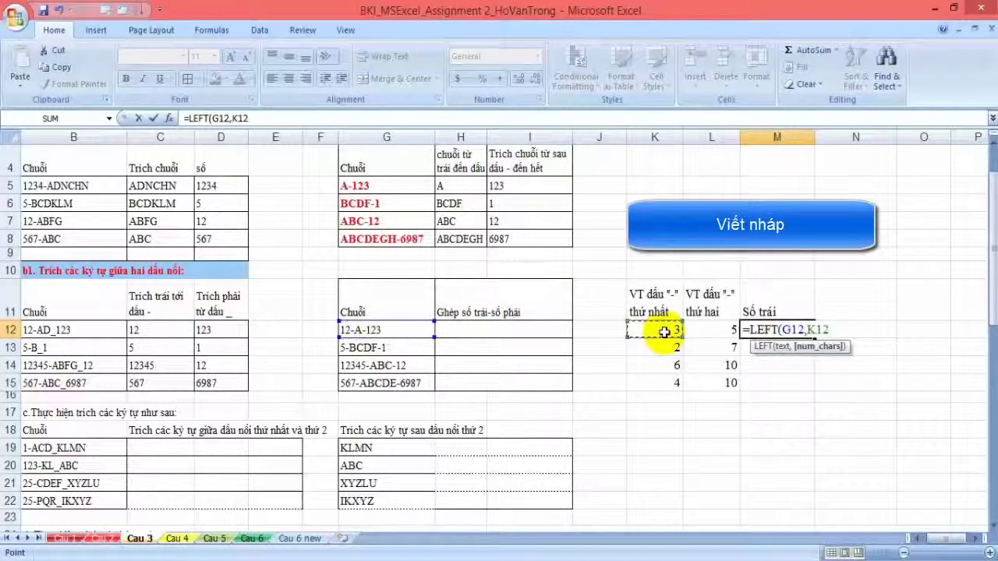
text(-1))
key(Return)
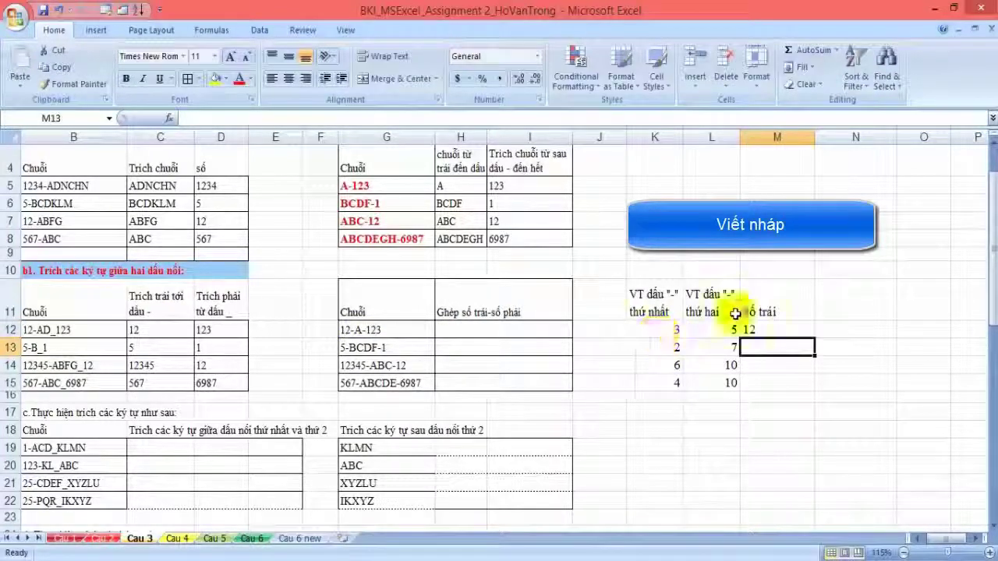
click(784, 329)
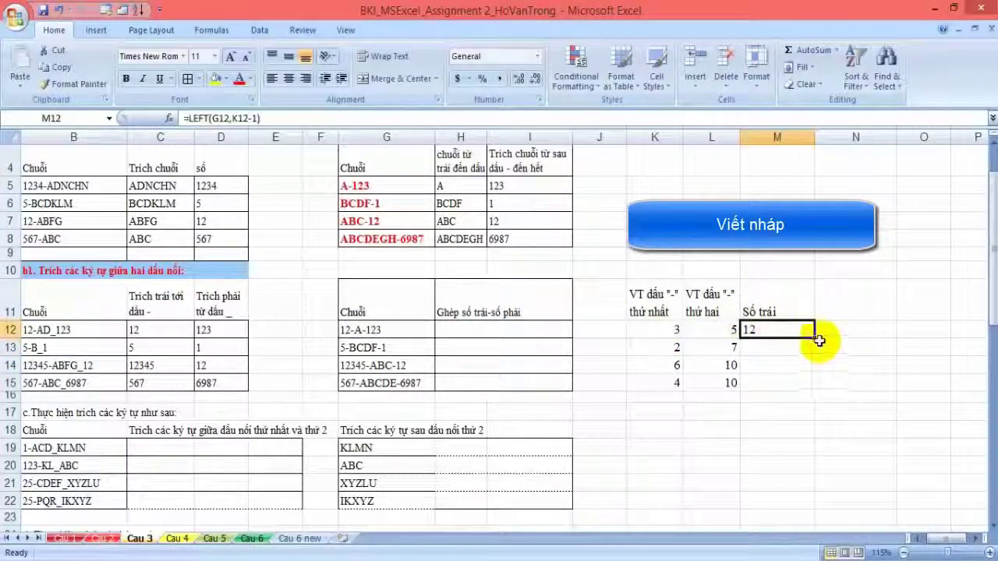
drag(816, 337, 803, 394)
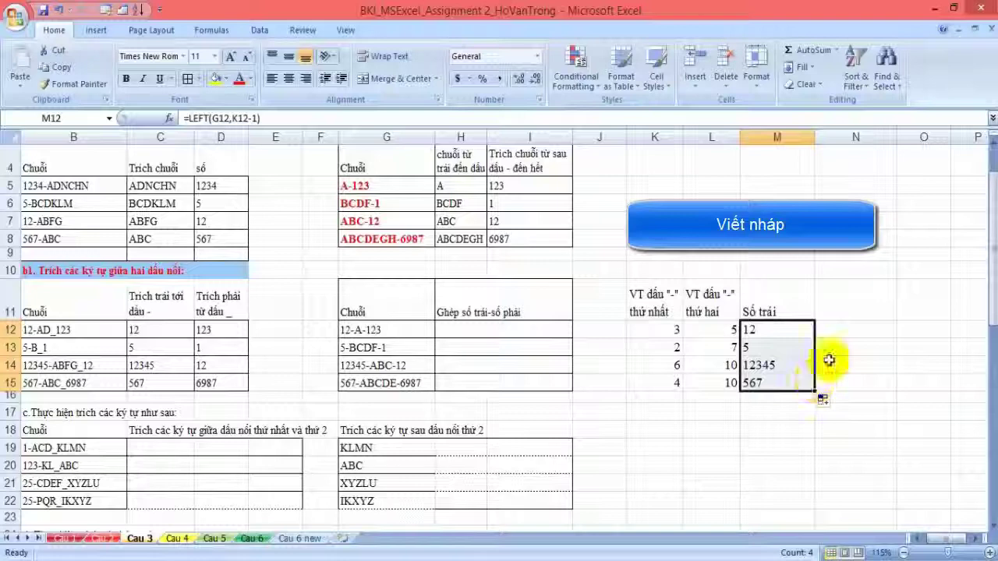
Step: Type the heading 'Số phải' in N11 and begin a RIGHT formula below it
click(852, 304)
text(Số phải)
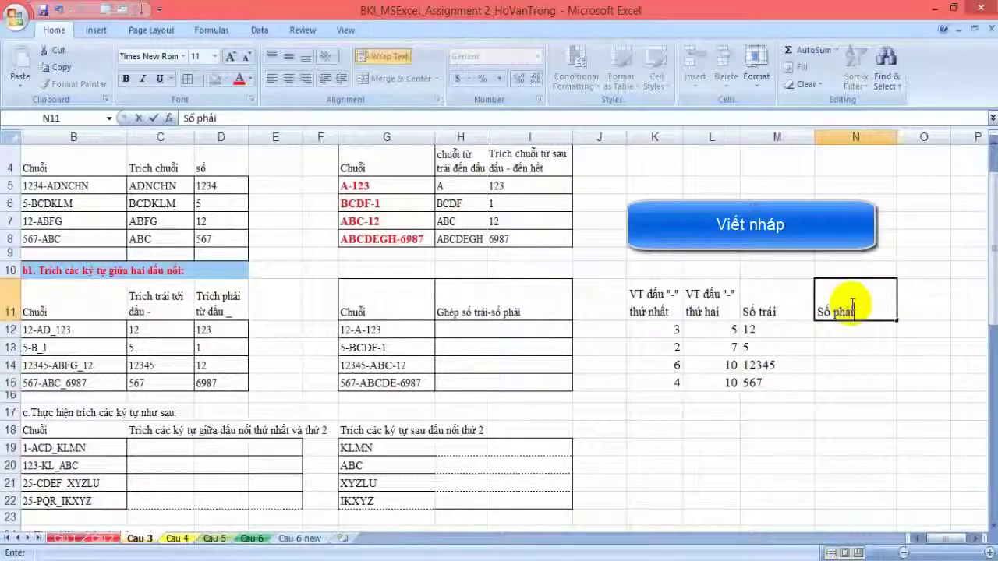
key(Return)
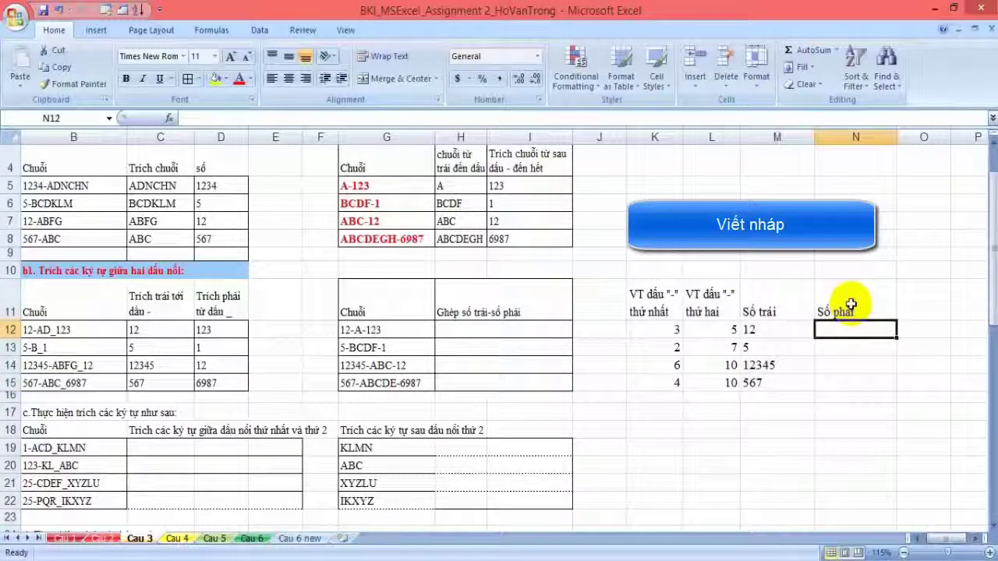
text(=)
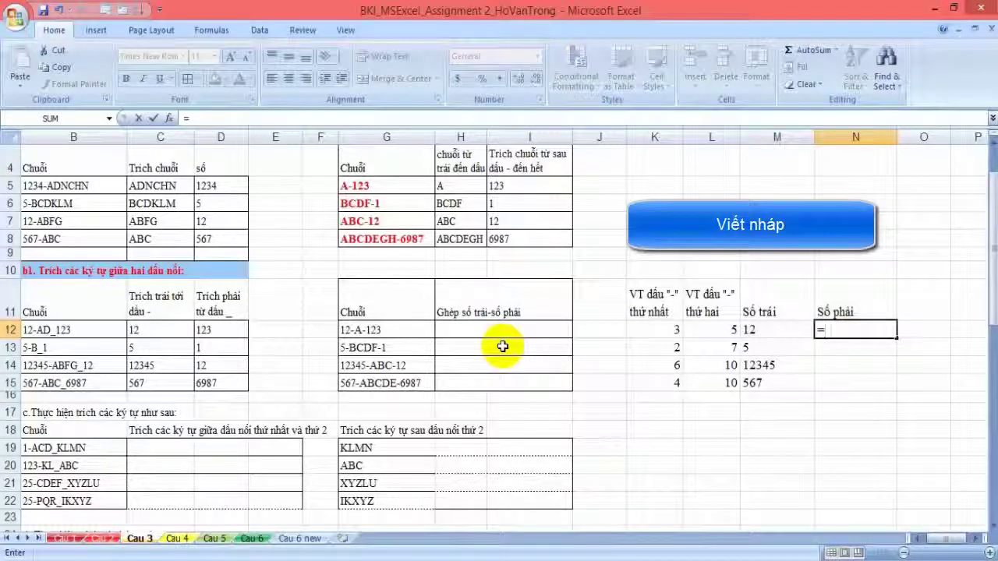
text(ri)
Step: Fill N12:N15 with =RIGHT(G12,LEN(G12)-L12), giving 123, 1, 12, 6987
key(Tab)
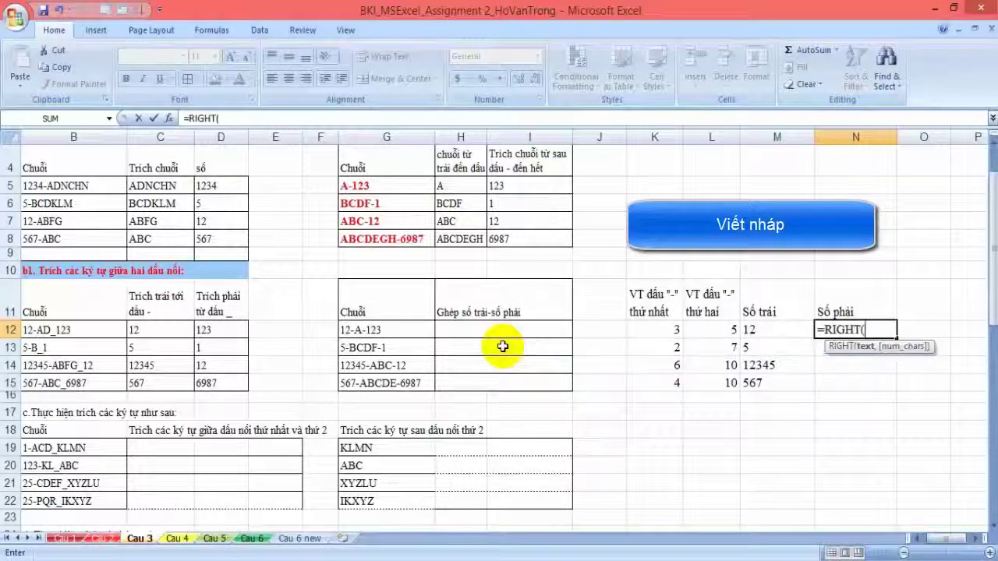
click(366, 330)
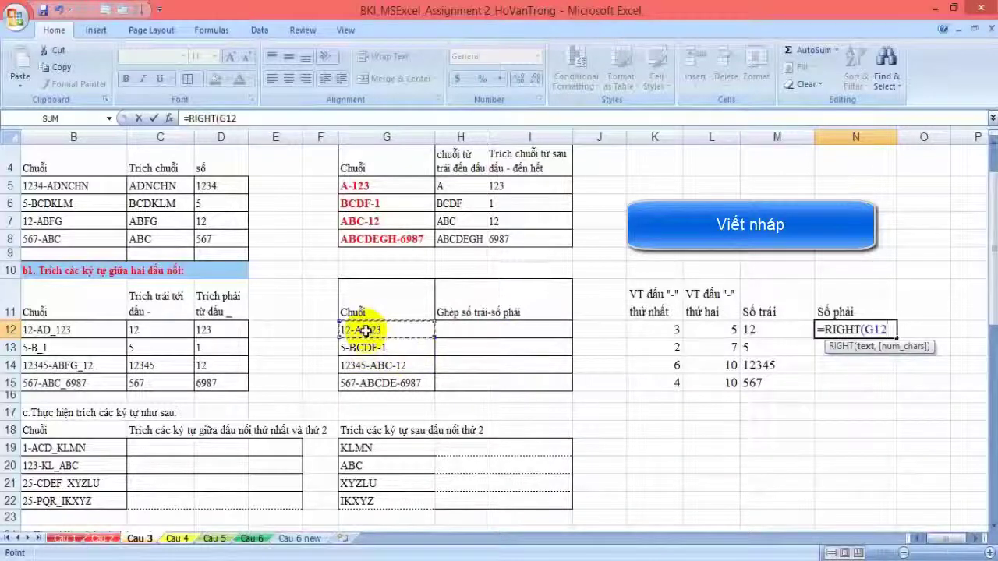
text(,)
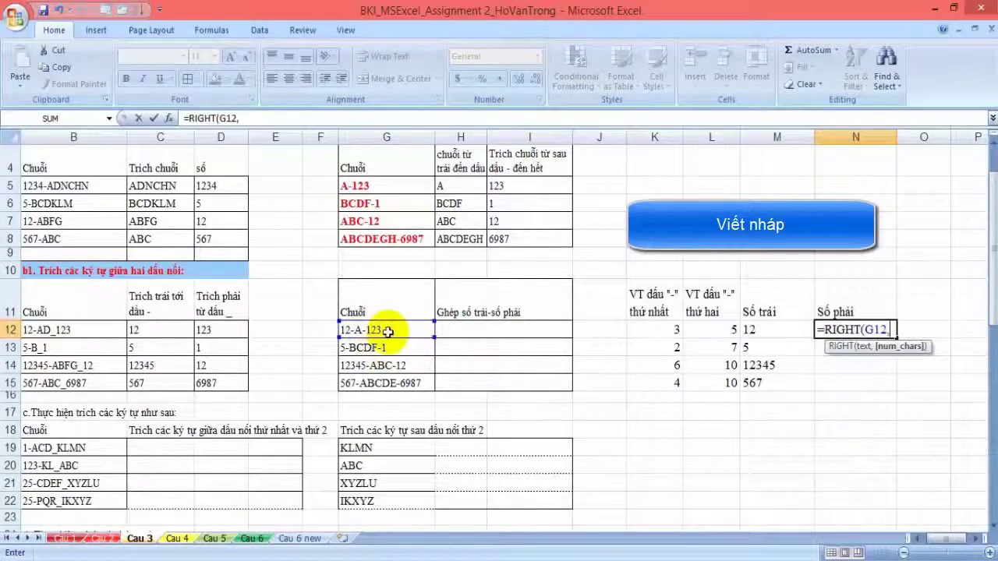
text(len)
key(Tab)
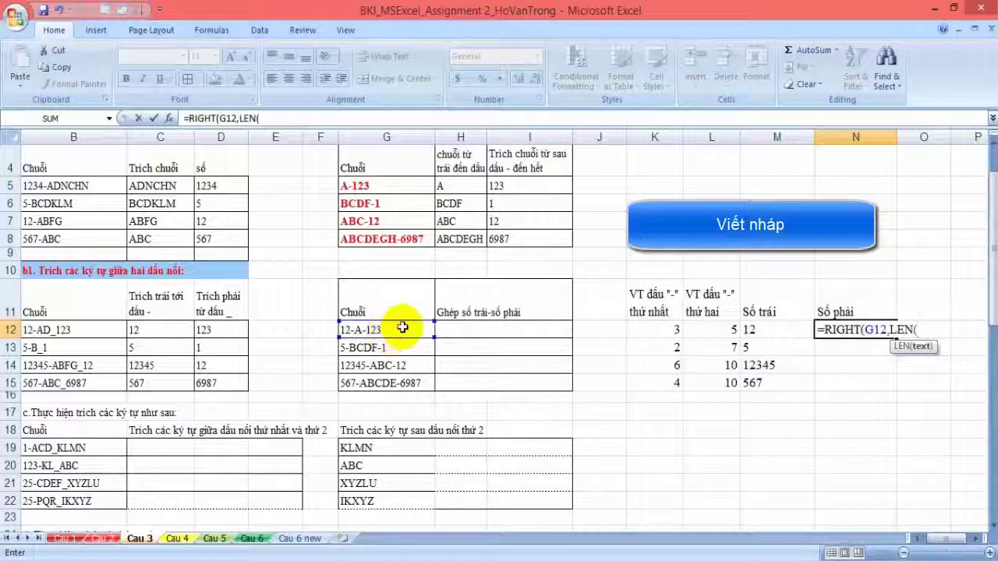
click(403, 327)
text()-)
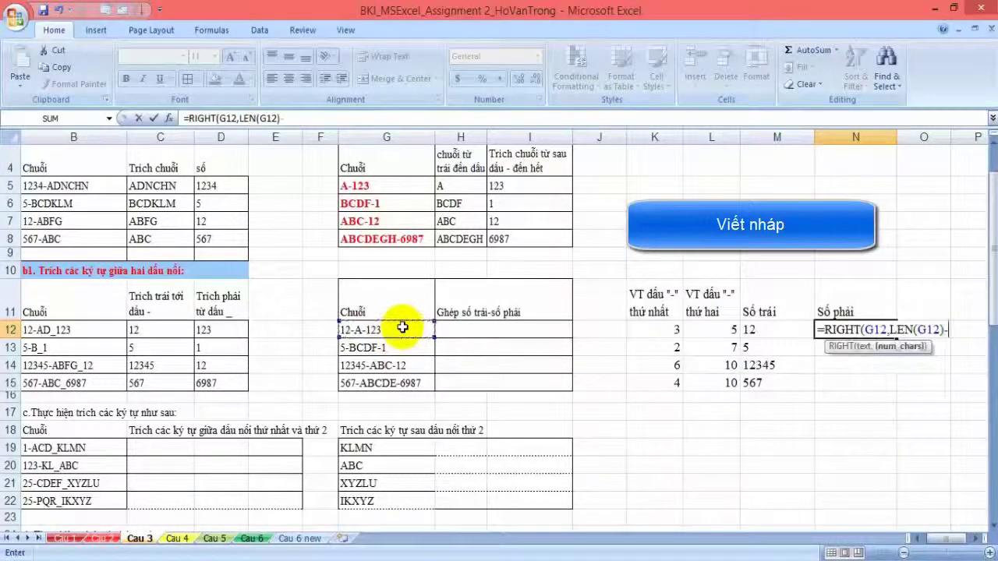
click(716, 334)
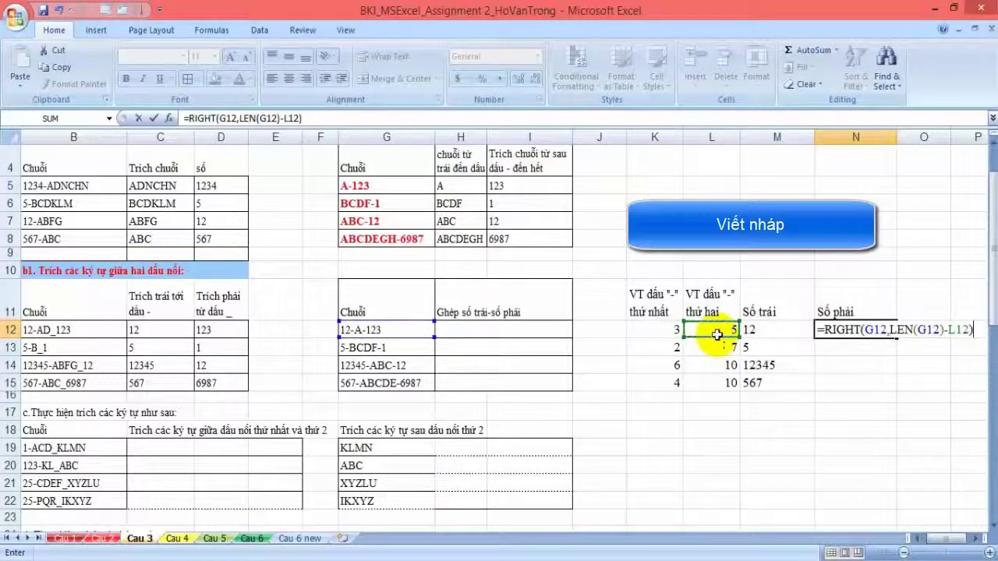
key(Return)
click(880, 329)
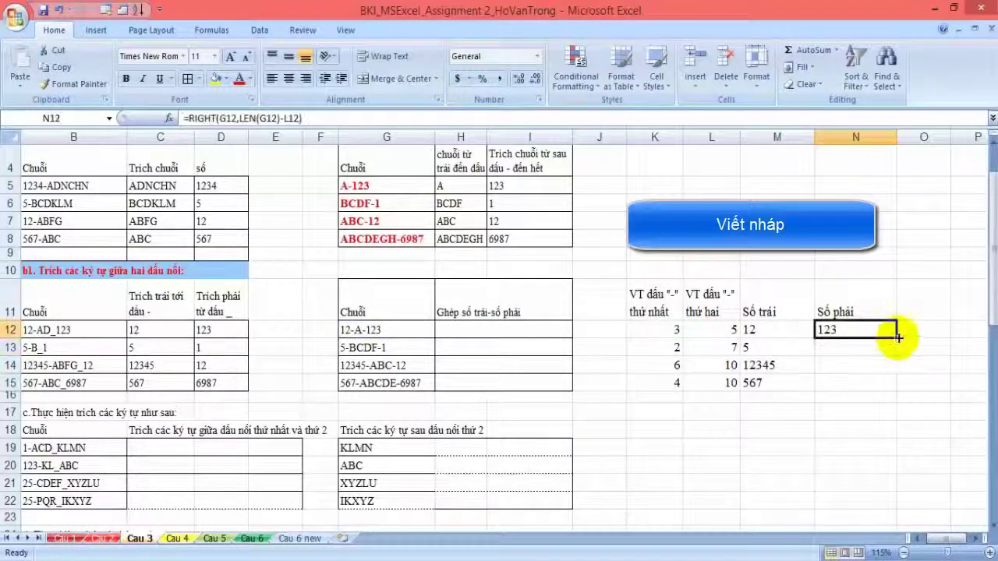
drag(896, 338, 893, 390)
Step: Narrow column N and fill O12:O15 with =M12&N12, giving 12123, 51, 1234512, 5676987
click(857, 375)
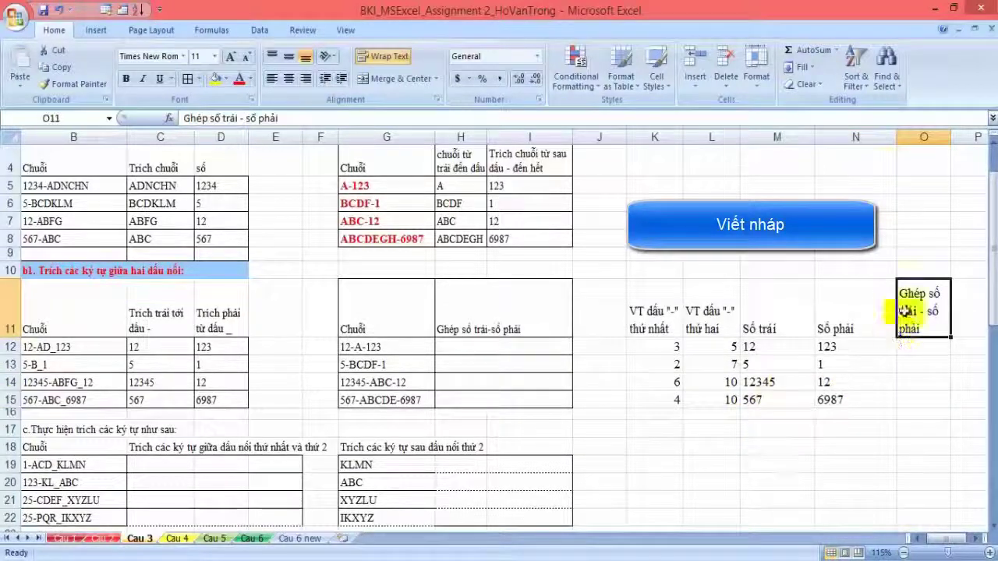
mouse_move(897, 142)
mouse_down()
mouse_move(857, 150)
mouse_move(866, 138)
mouse_up()
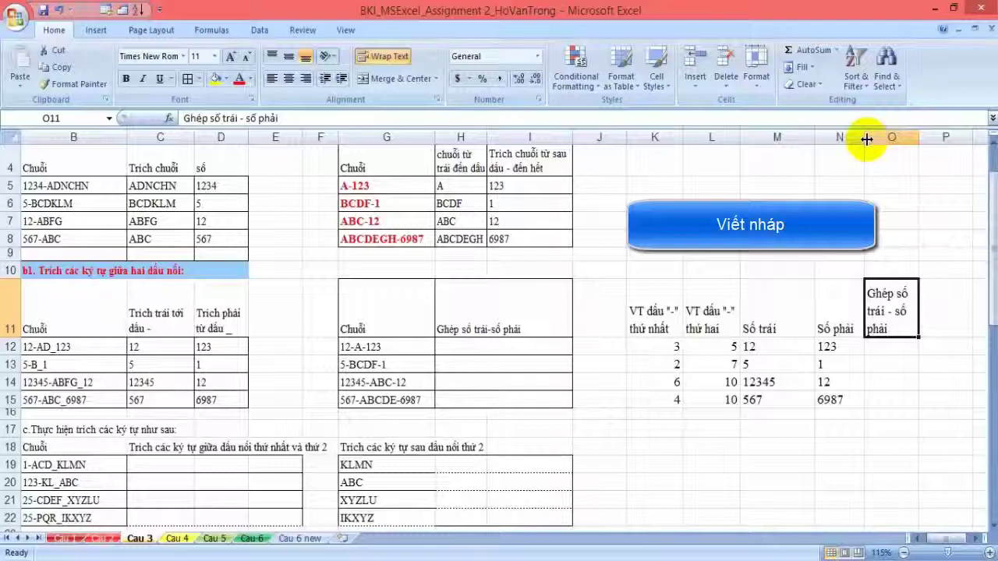
click(904, 345)
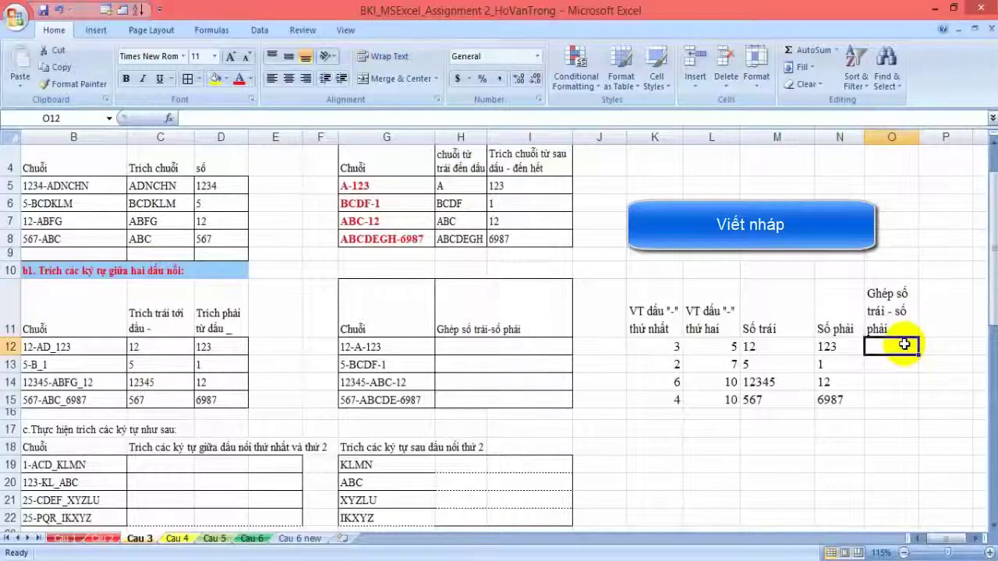
text(=)
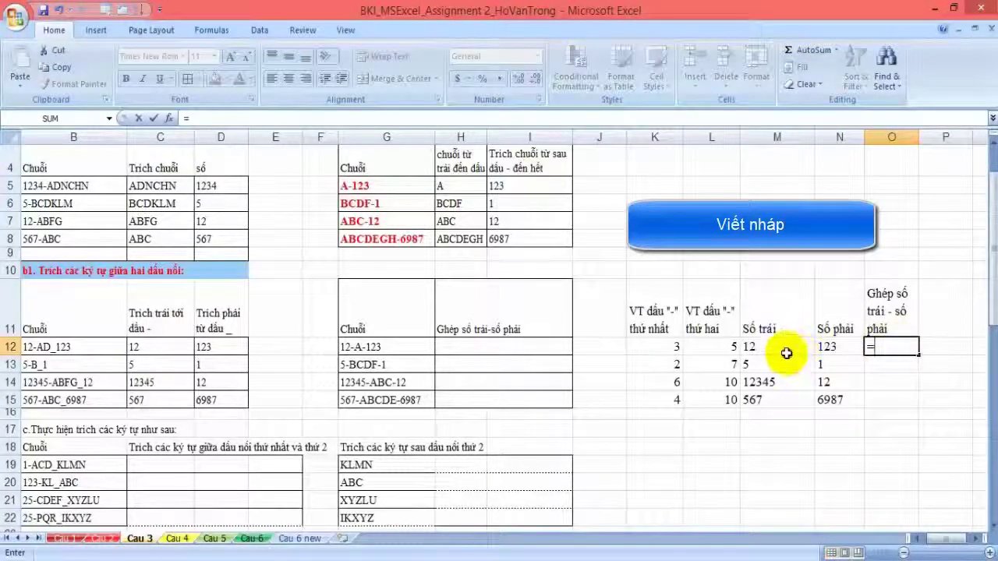
click(787, 356)
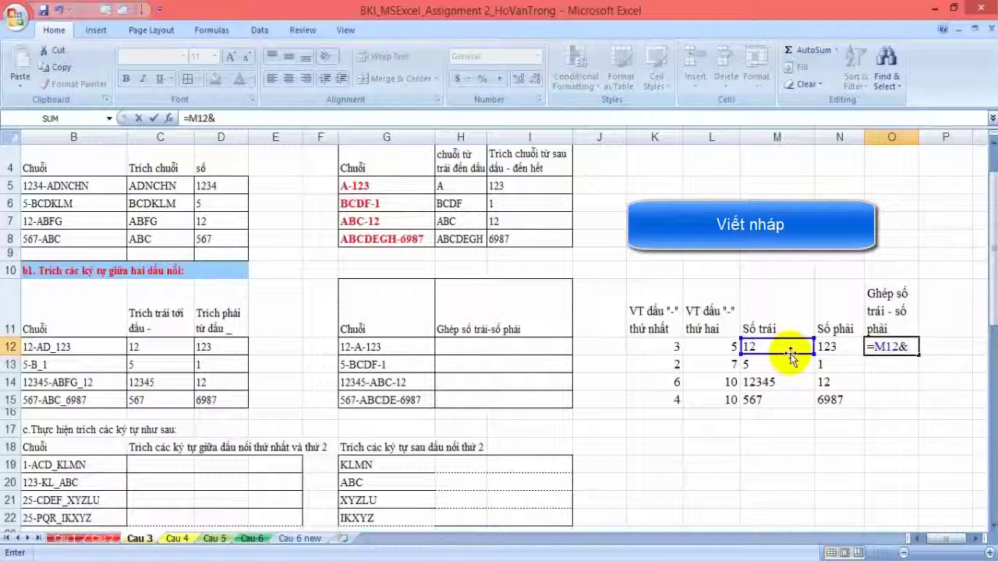
click(834, 349)
key(Return)
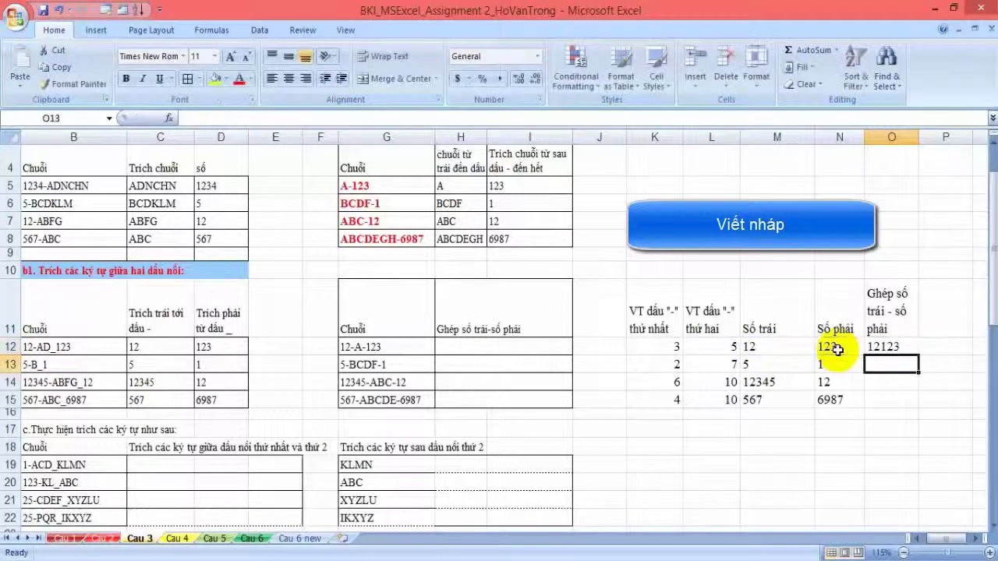
click(889, 347)
drag(918, 356, 916, 405)
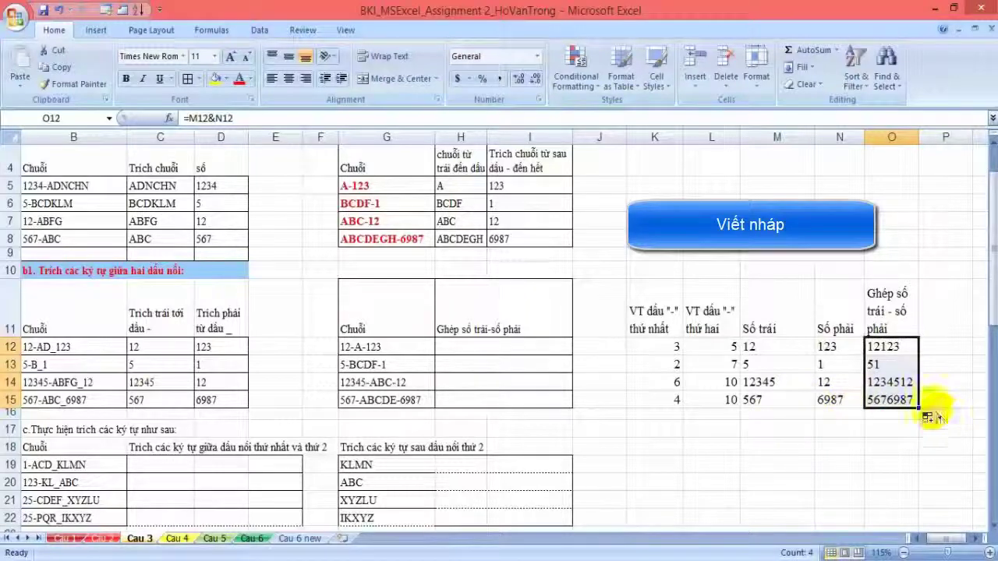
click(891, 402)
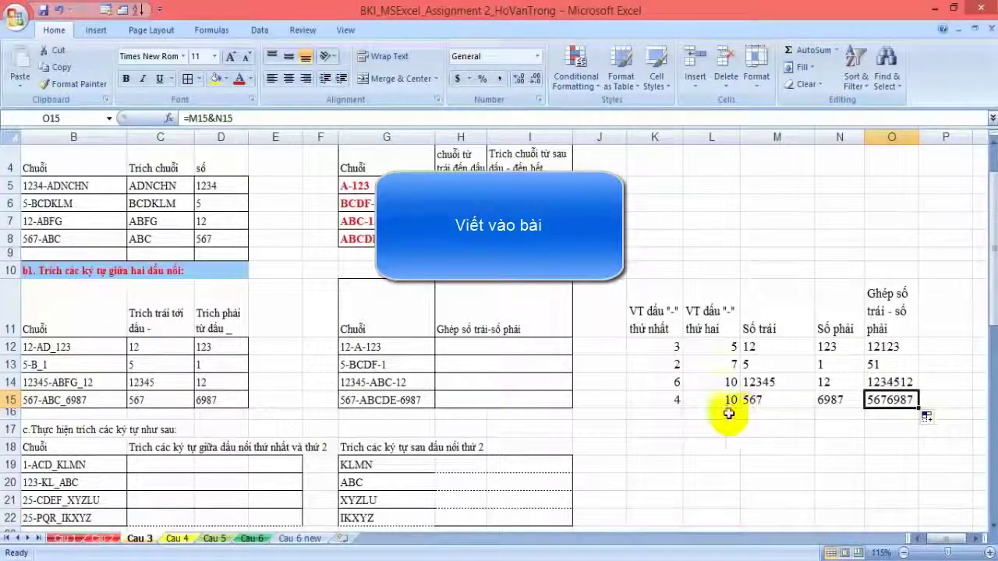
drag(909, 347, 904, 400)
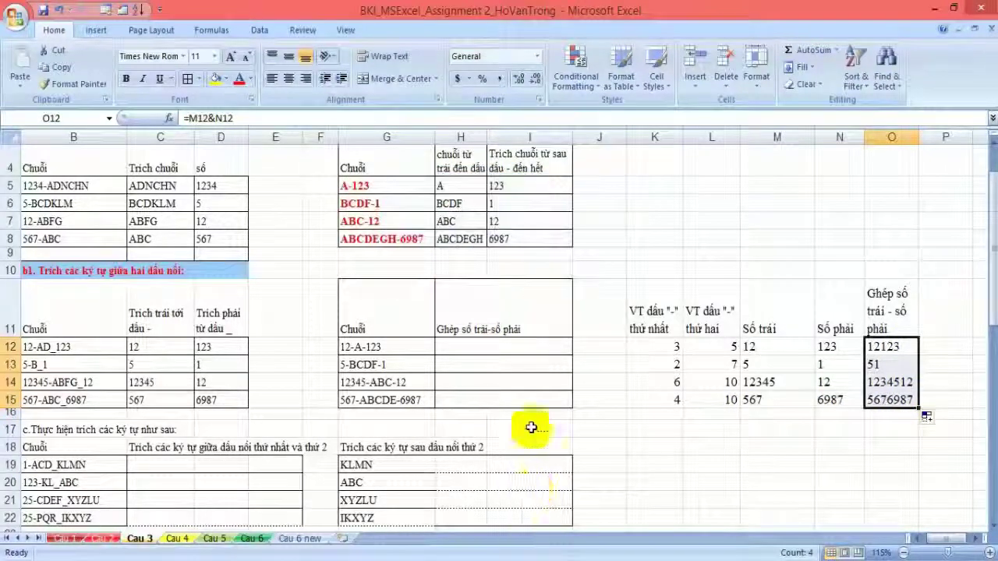
Step: Fill H12:H15 with one LEFT/RIGHT/FIND/LEN formula giving 12123, 51, 1234512, 5676987
click(507, 349)
text(=)
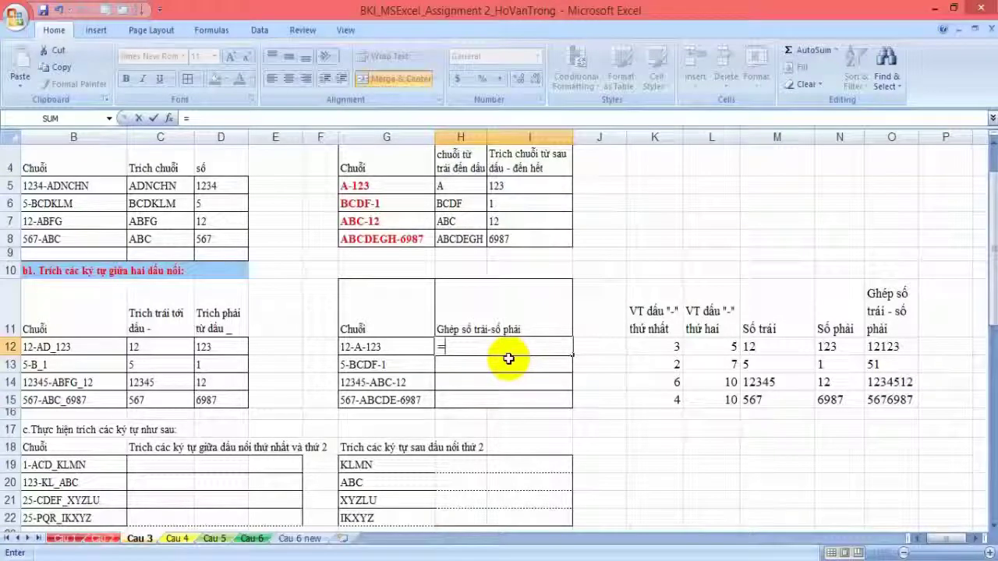
text(lef)
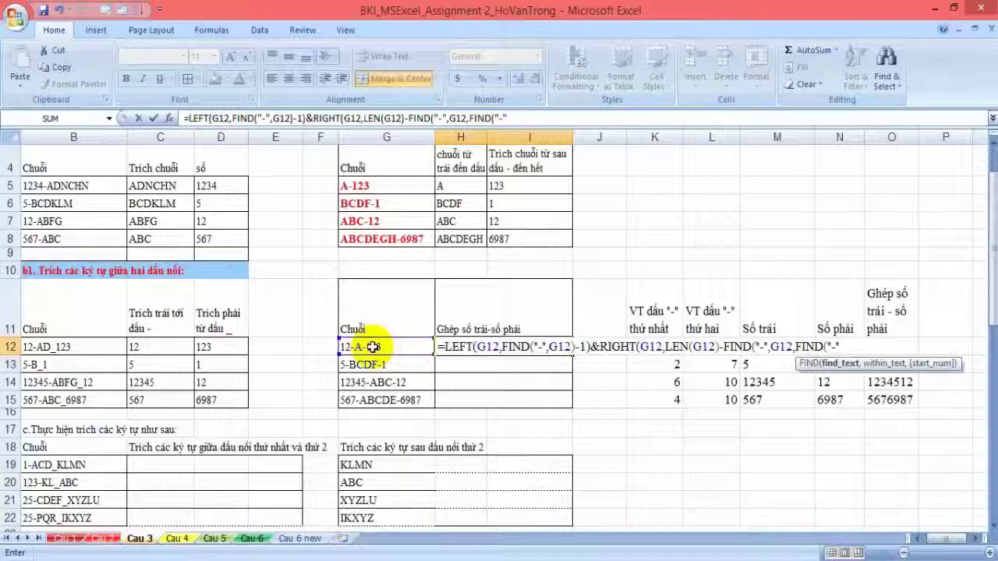
text(,)
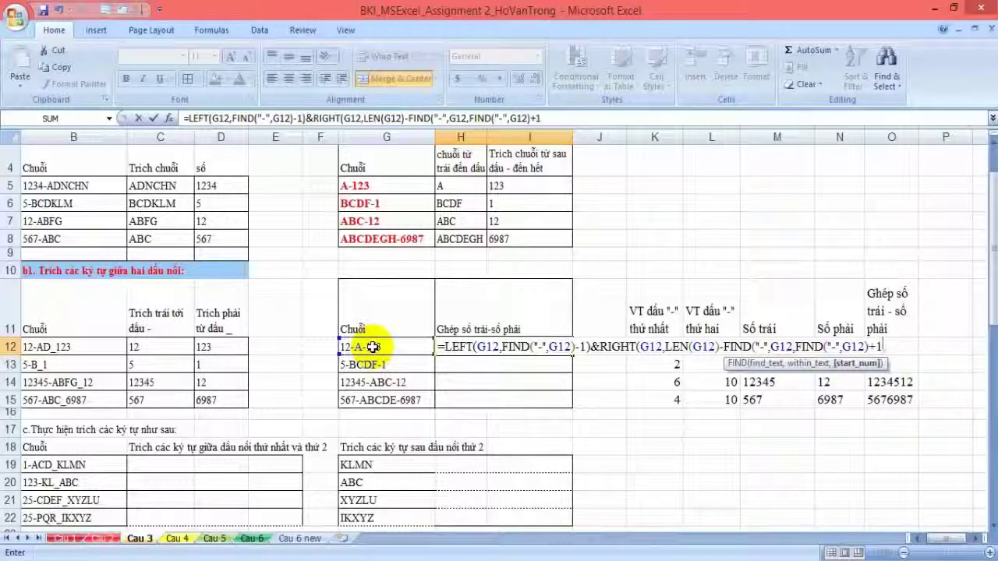
text()))
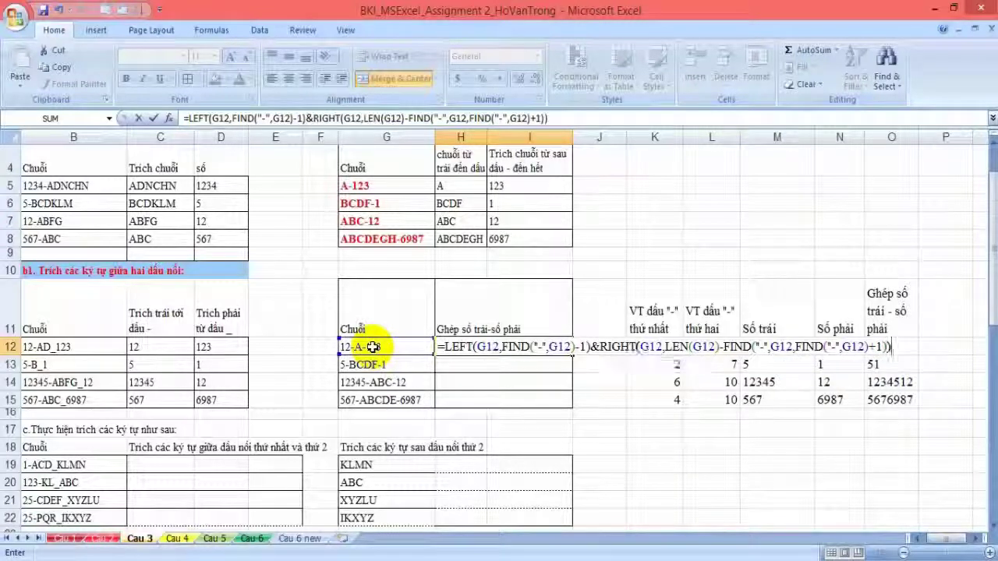
key(Return)
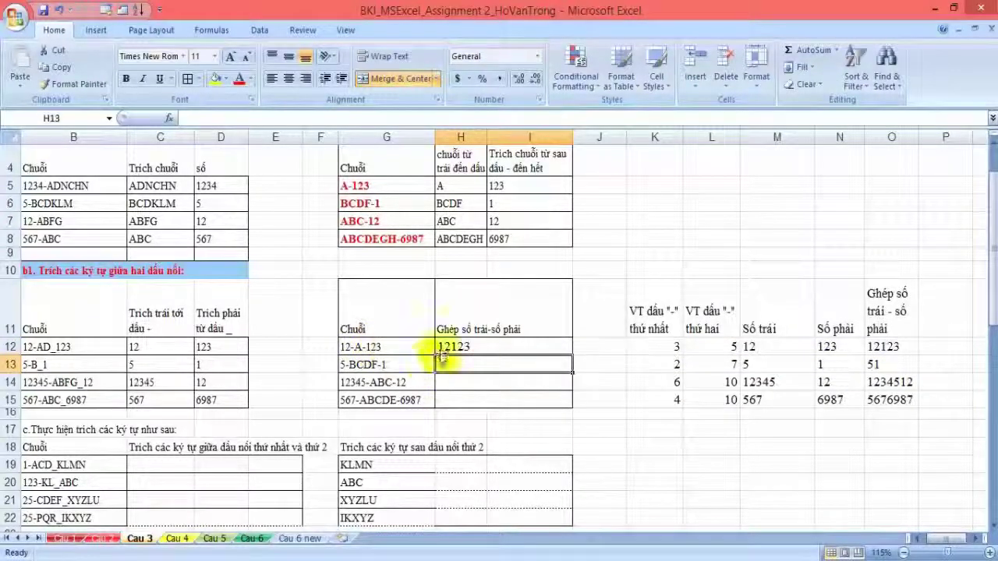
click(537, 348)
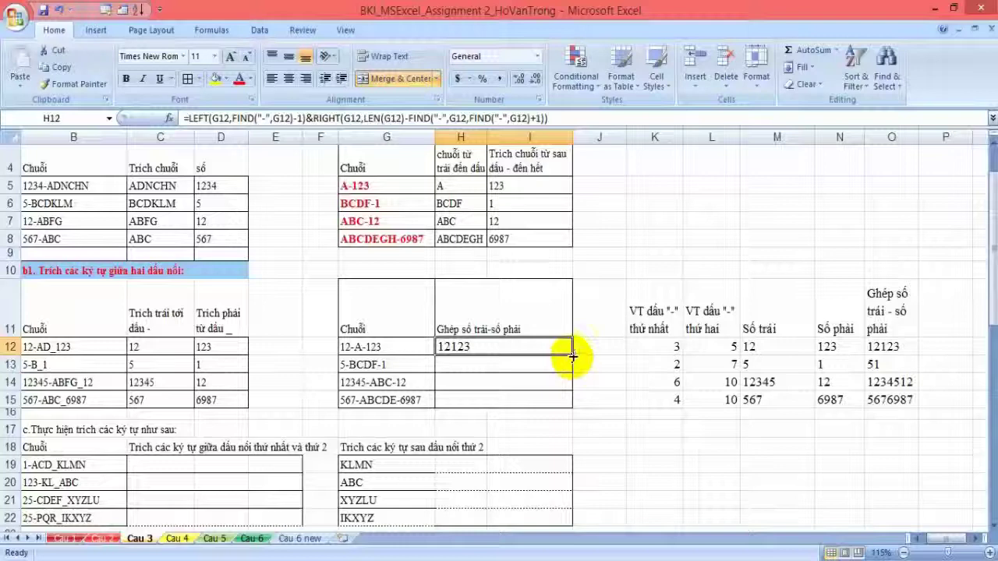
drag(572, 356, 573, 400)
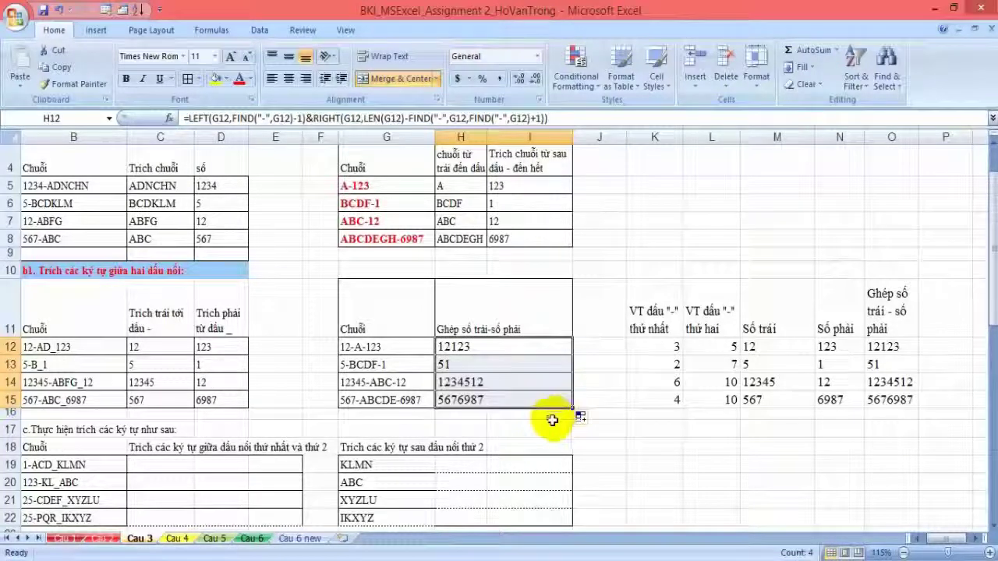
click(632, 416)
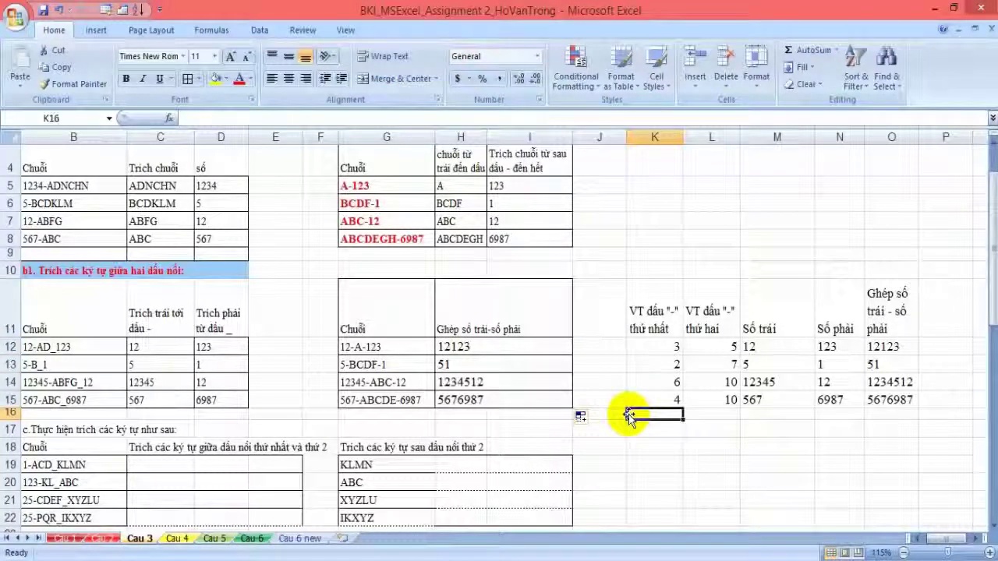
drag(379, 300, 546, 401)
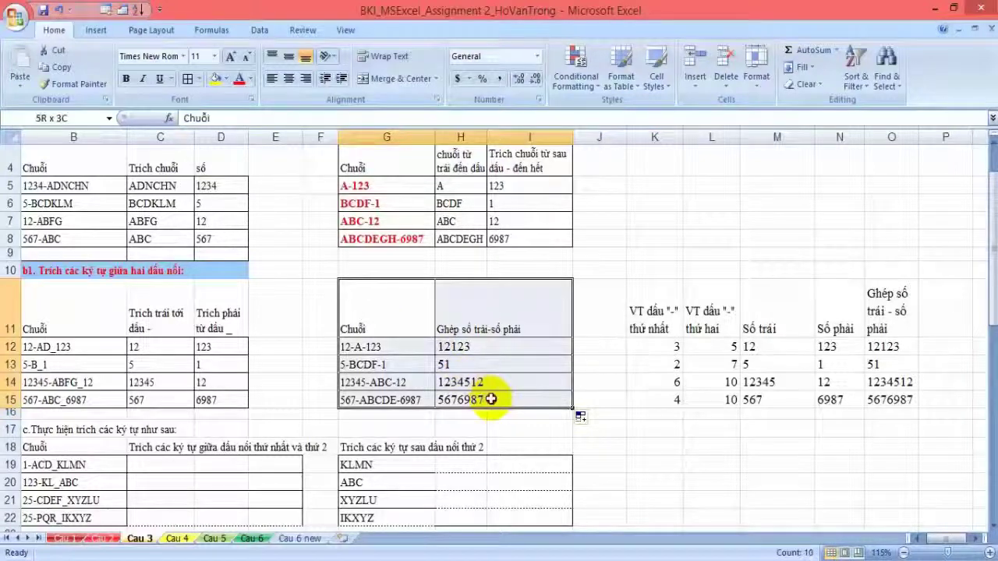
click(616, 398)
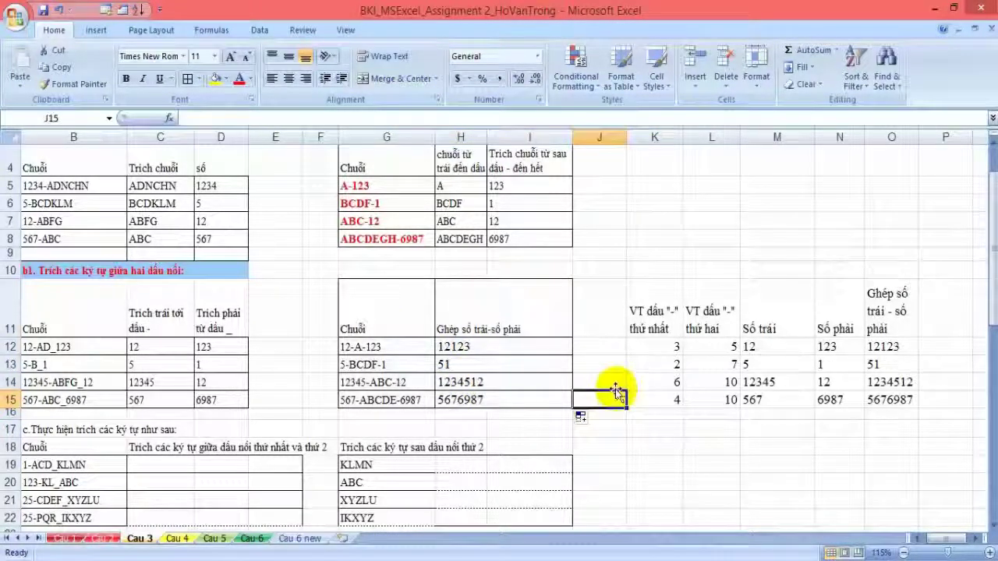
drag(630, 338, 965, 433)
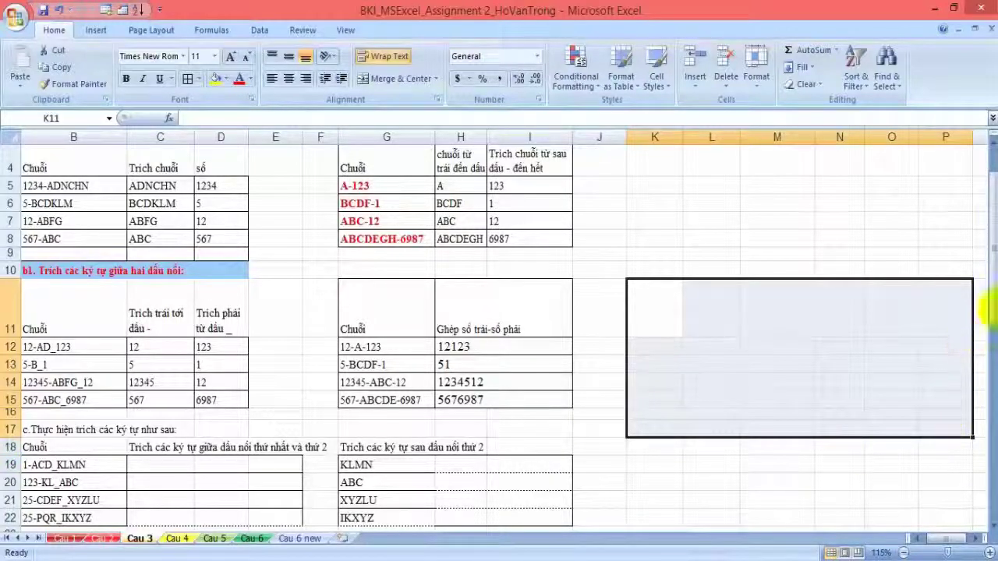
drag(991, 300, 992, 370)
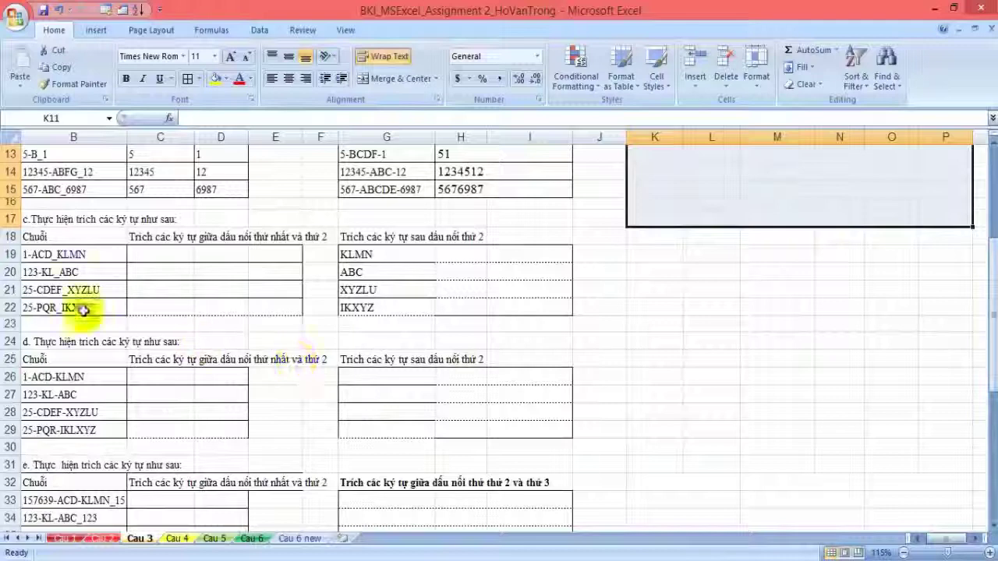
drag(47, 238, 286, 310)
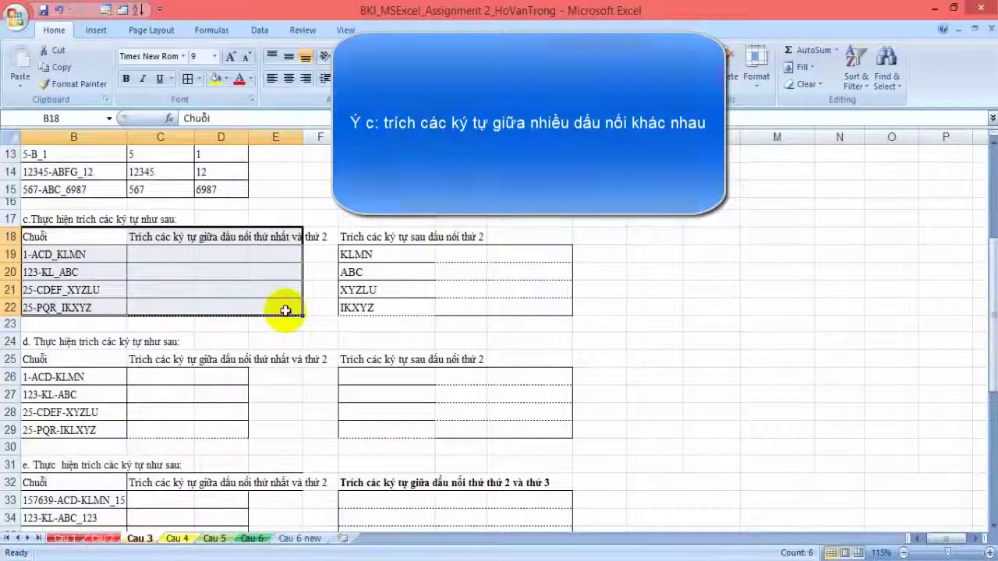
click(165, 247)
Step: Fill C19:C22 with =MID(B19,FIND("-",B19)+1,FIND("_",B19)-FIND("-",B19)-1), giving ACD, KL, CDEF, PQR
text(=m)
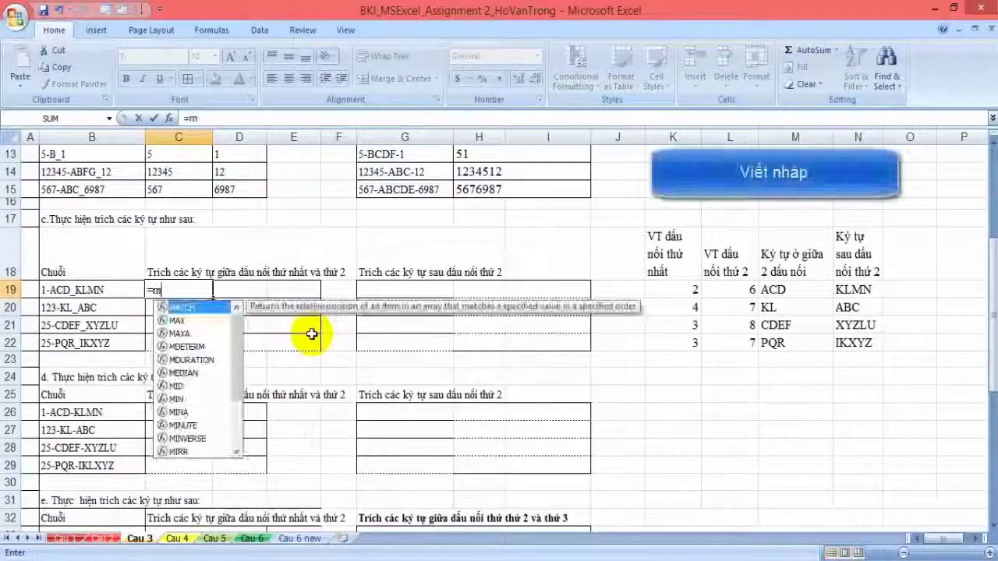
text(in)
key(BackSpace)
text(d)
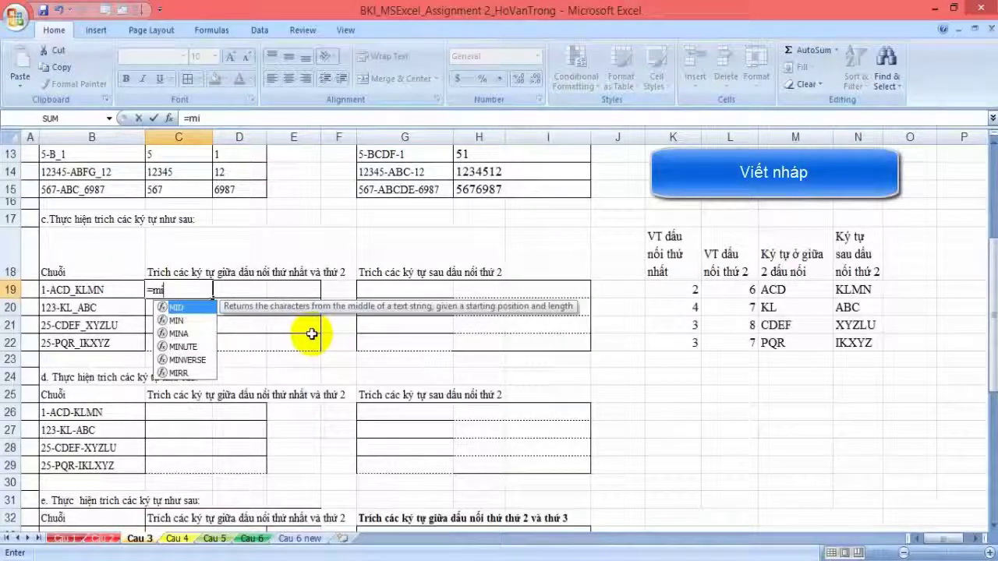
key(Tab)
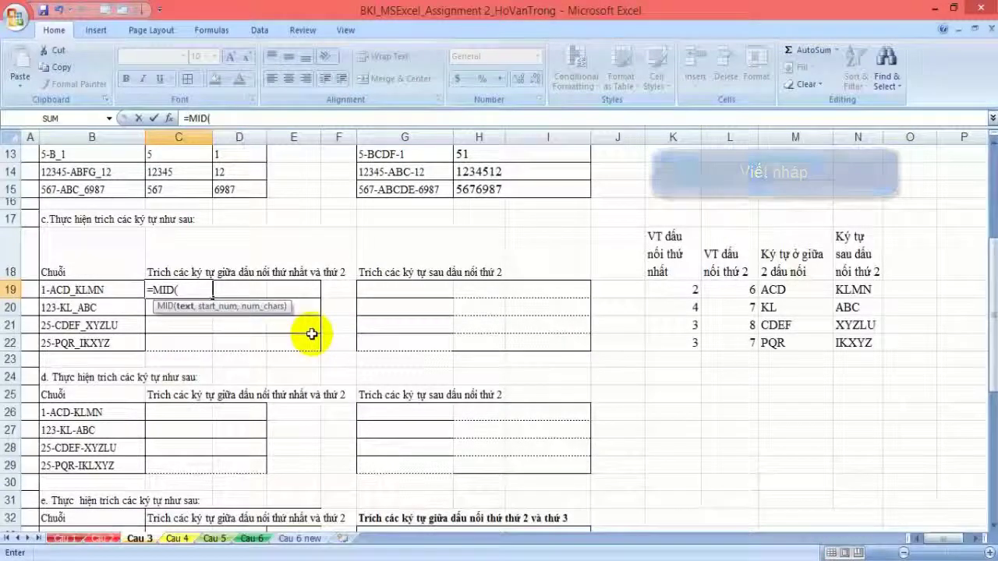
text(B19,FIND("-",B19)+1,FIND("_",B19)-FIND("-",)
click(105, 289)
text()-1))
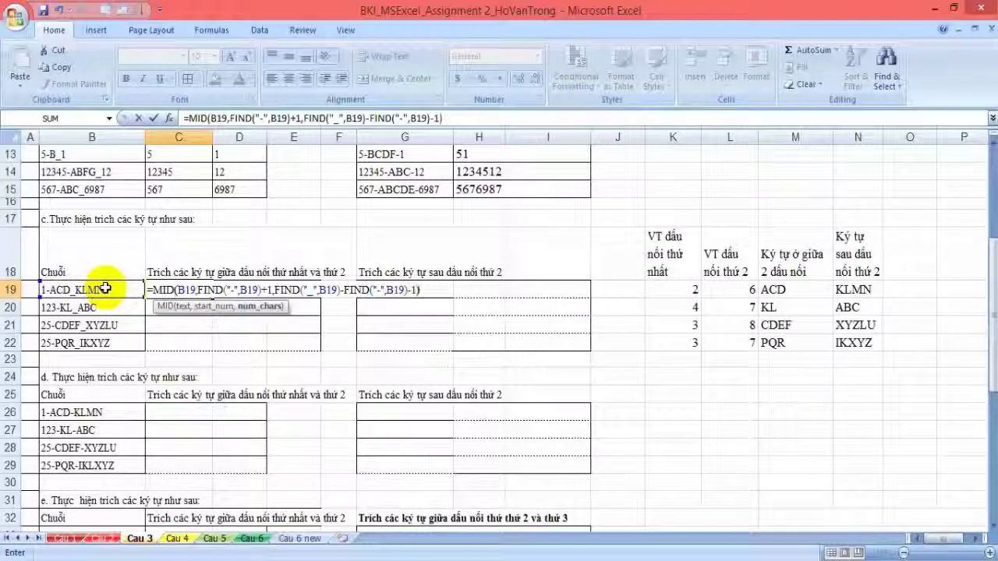
key(Return)
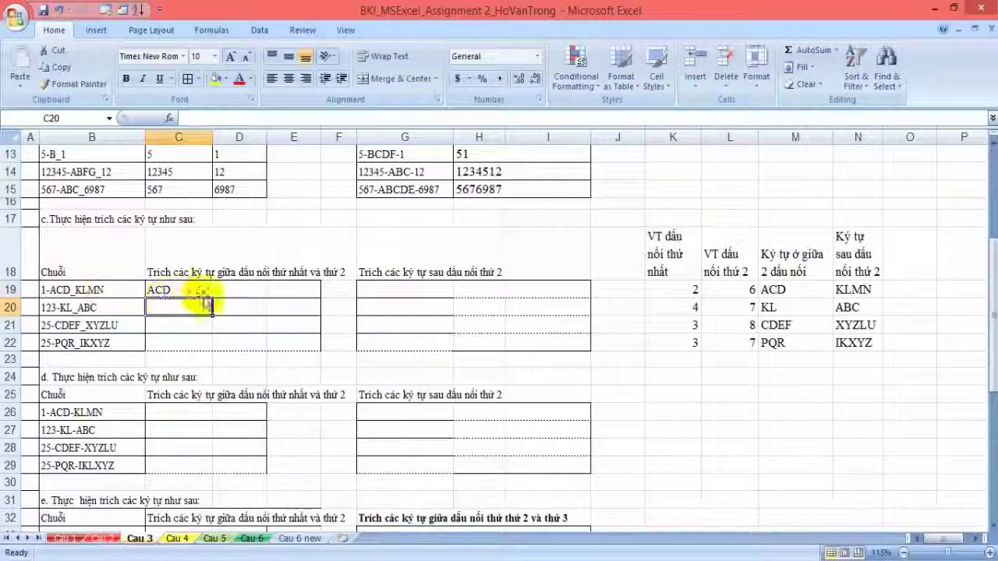
click(187, 289)
drag(213, 297, 196, 349)
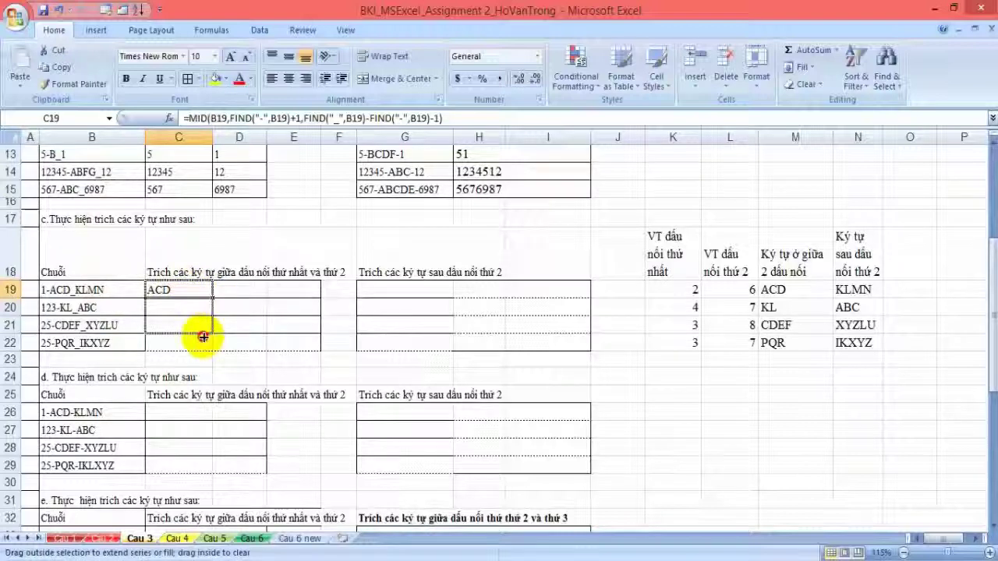
click(238, 328)
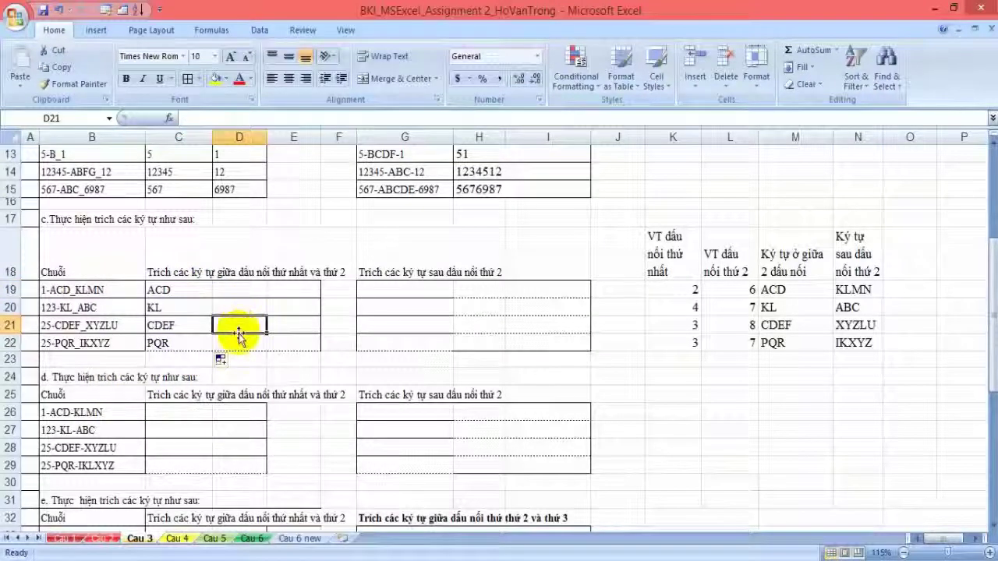
click(405, 289)
Step: Fill G19:G22 with =RIGHT(B19,LEN(B19)-FIND("_",B19)), giving KLMN, ABC, XYZLU, IKXYZ
text(=)
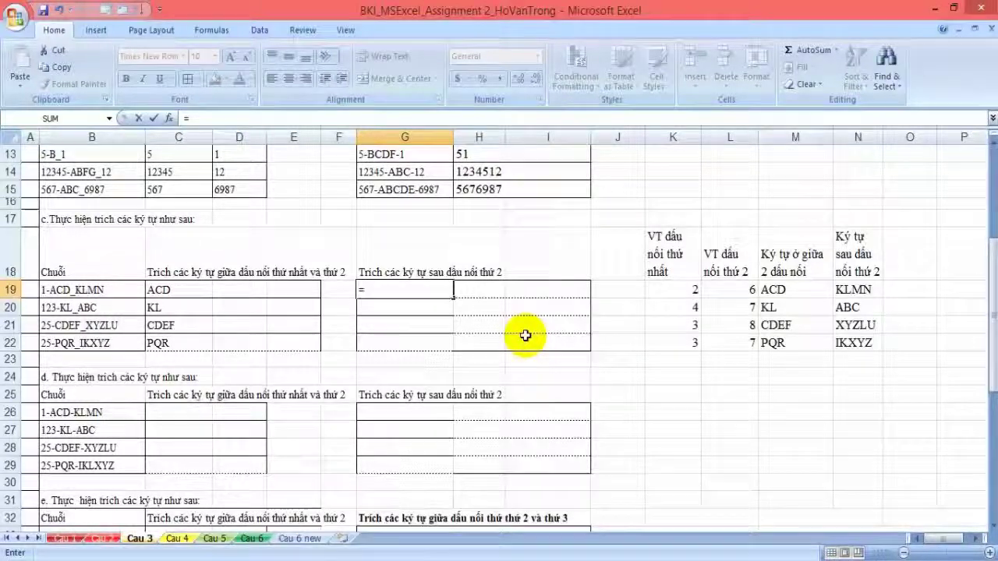
text(ri)
key(Tab)
text(B19,LEN(B19)-FIND("_",B19)
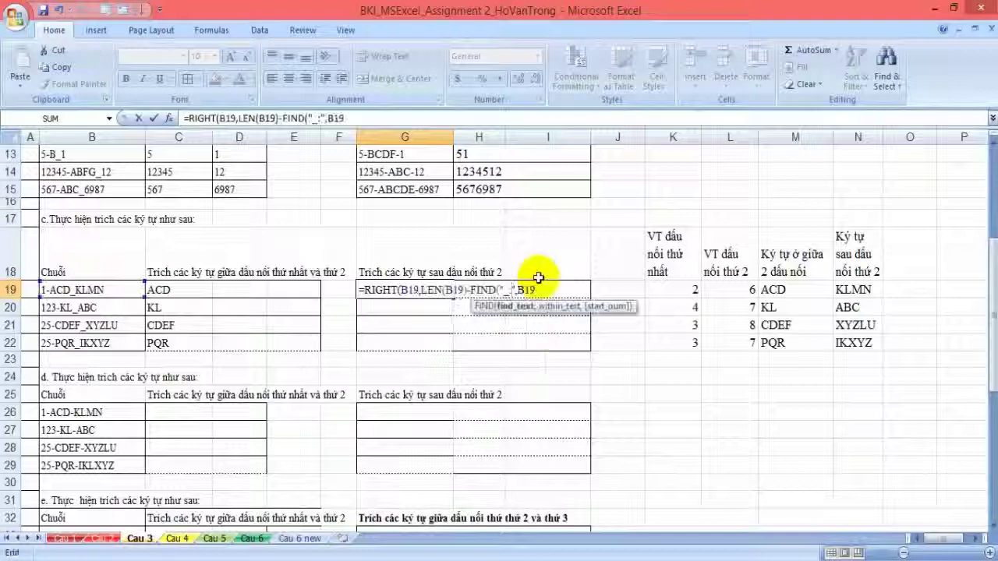
click(549, 290)
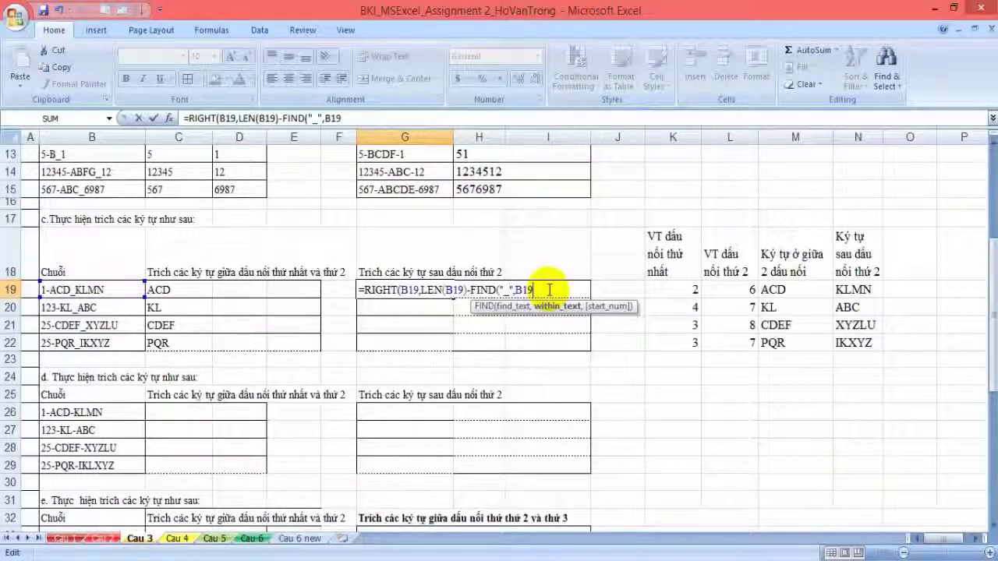
text())
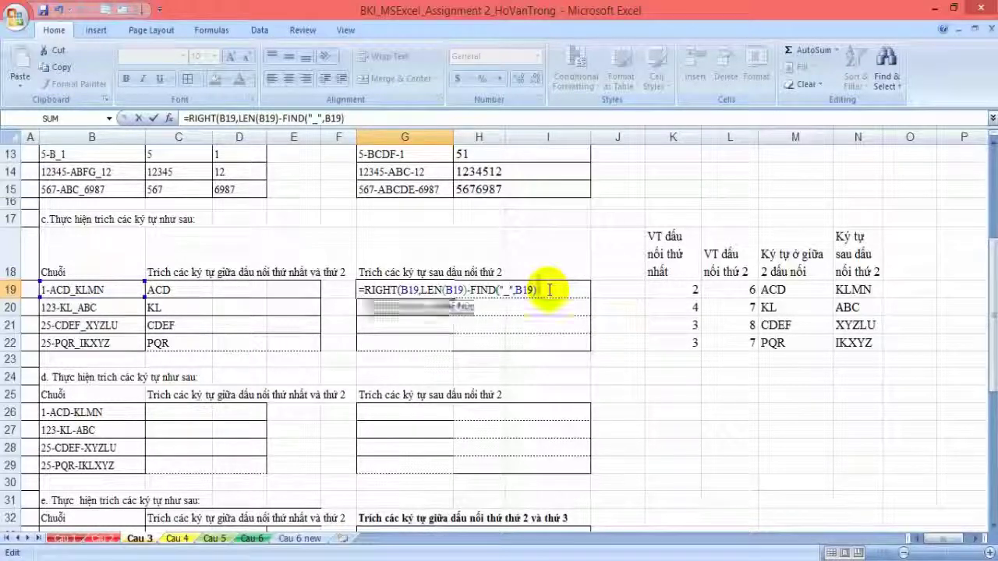
key(Return)
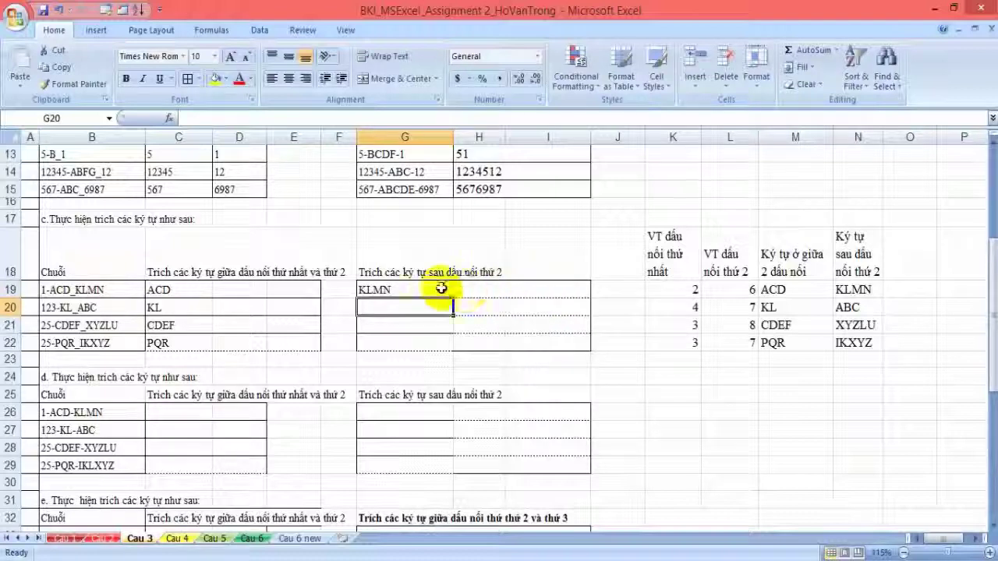
click(441, 290)
drag(453, 298, 445, 345)
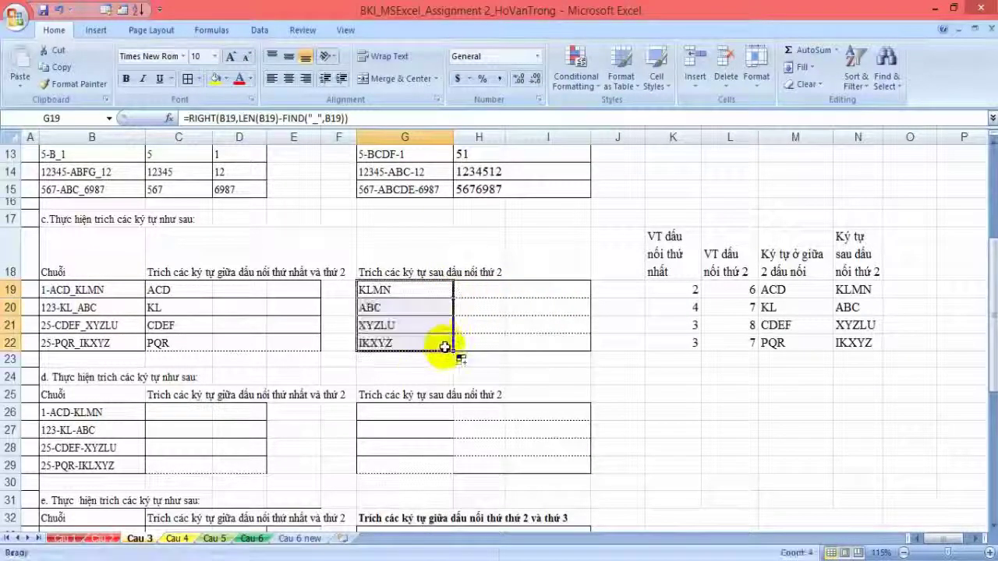
click(474, 324)
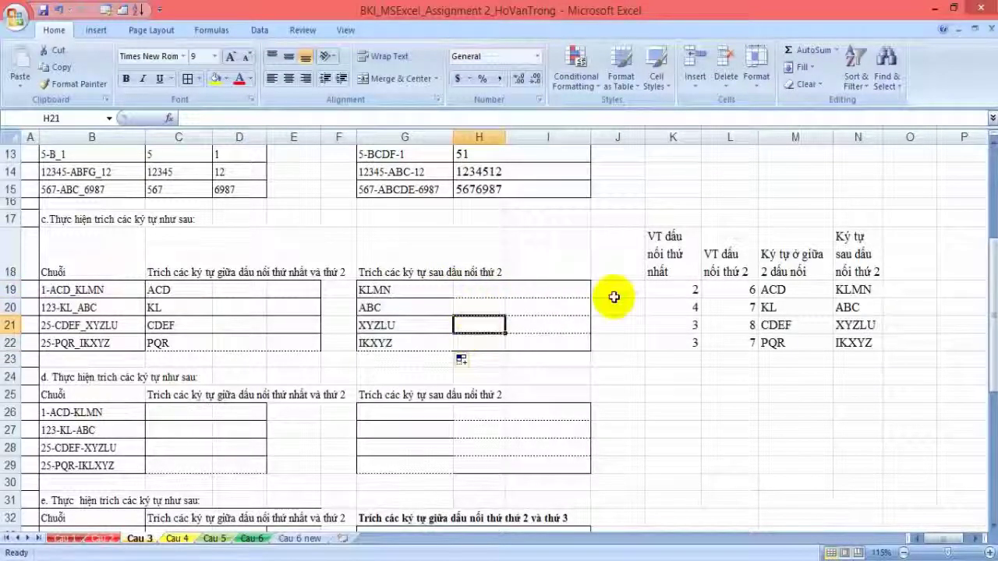